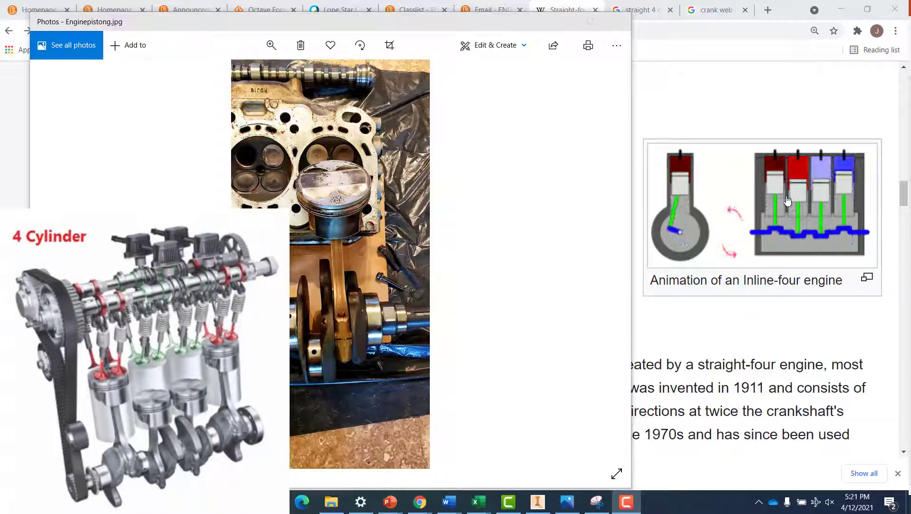
# - Bring the Straight-four engine article forward and enlarge its Inline-four engine animation
pyautogui.click(744, 103)
pyautogui.scroll(20, 580, 301)
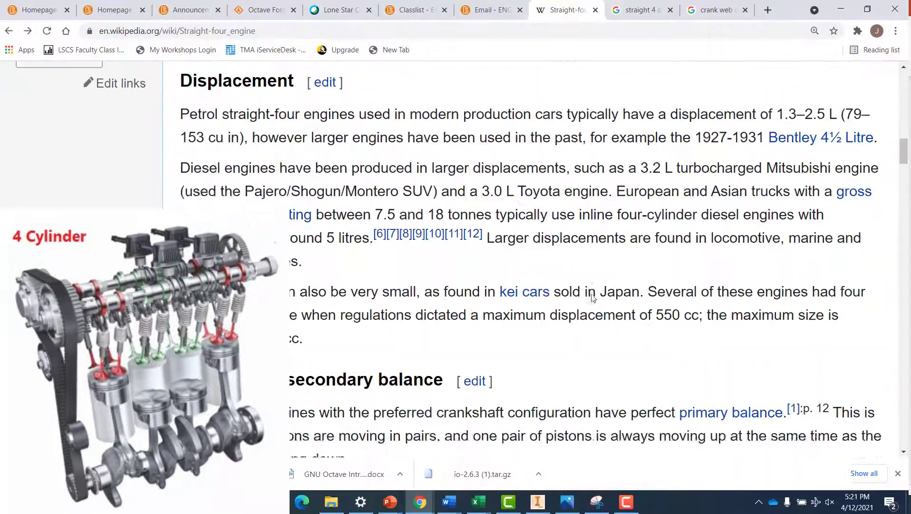
pyautogui.scroll(10, 593, 298)
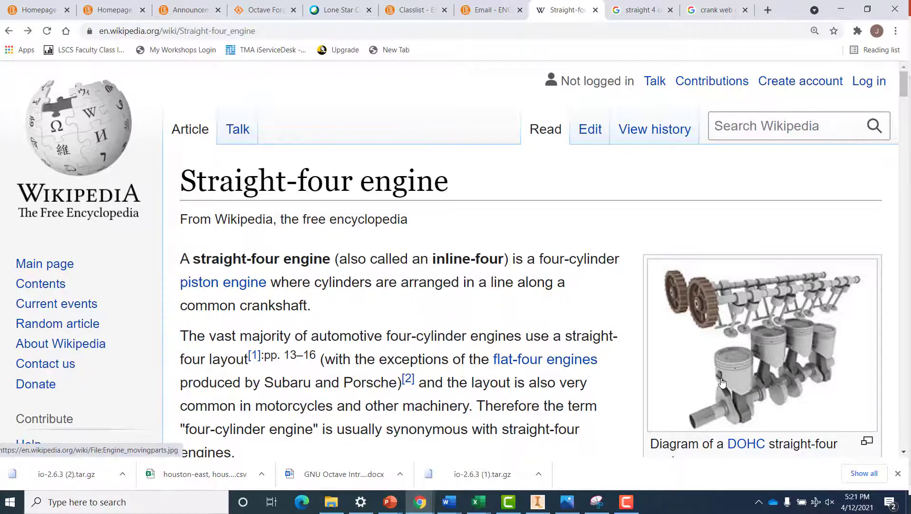
pyautogui.scroll(-20, 722, 382)
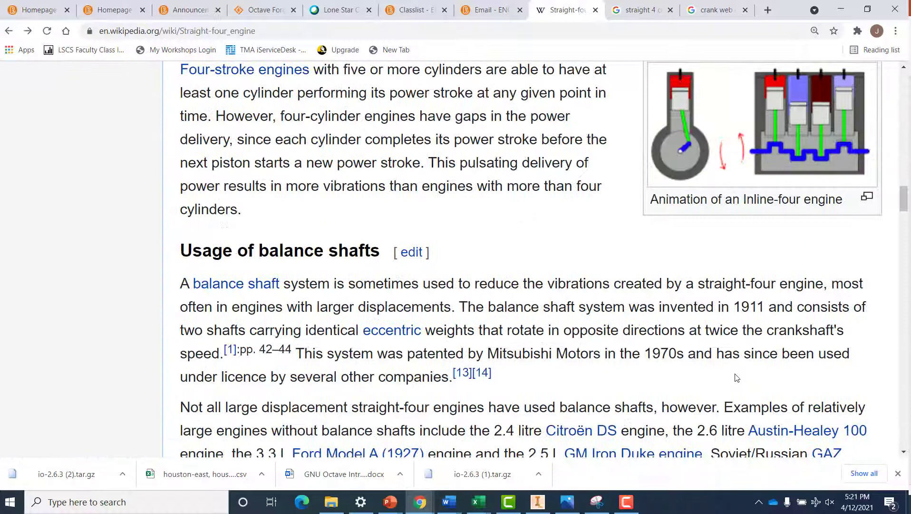
pyautogui.click(748, 135)
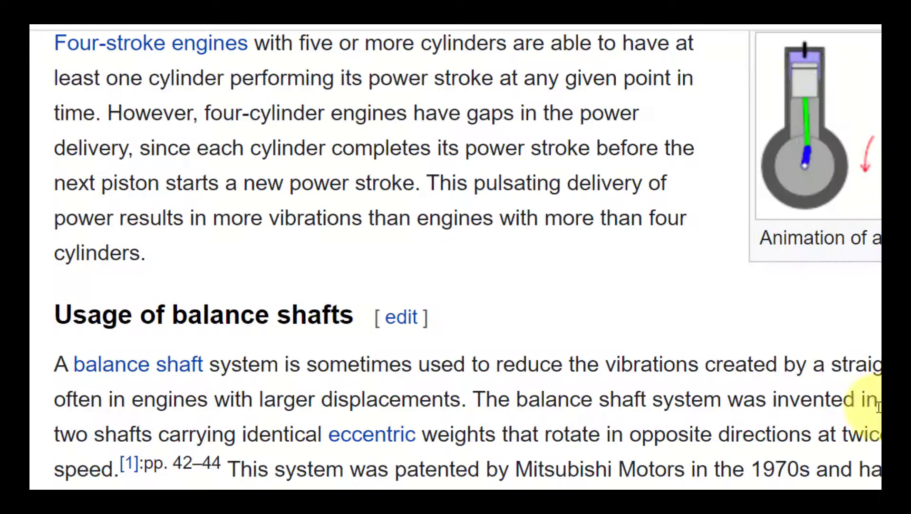
# - Bring up the empty crank4Acura.ipt part in Inventor, showing only its origin planes
pyautogui.moveTo(864, 457); pyautogui.dragTo(877, 338)
pyautogui.scroll(15, 875, 338)
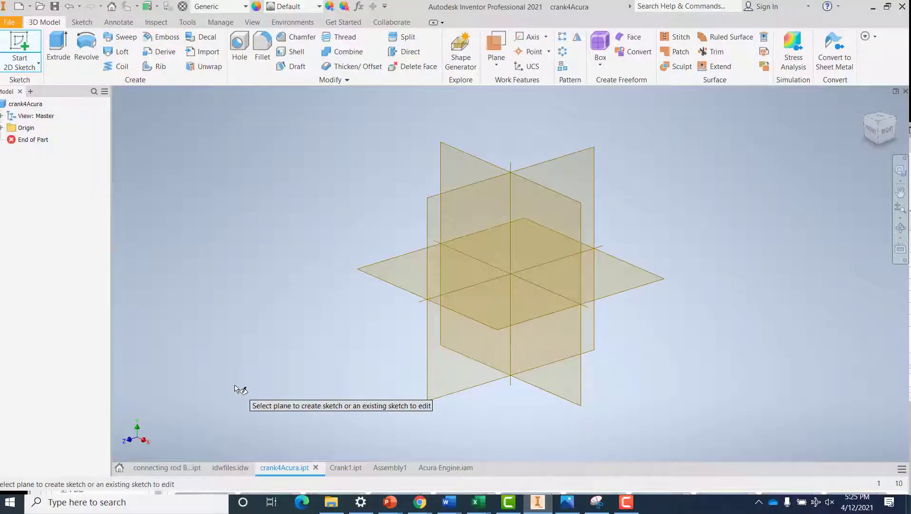
pyautogui.press('Escape')
pyautogui.click(229, 467)
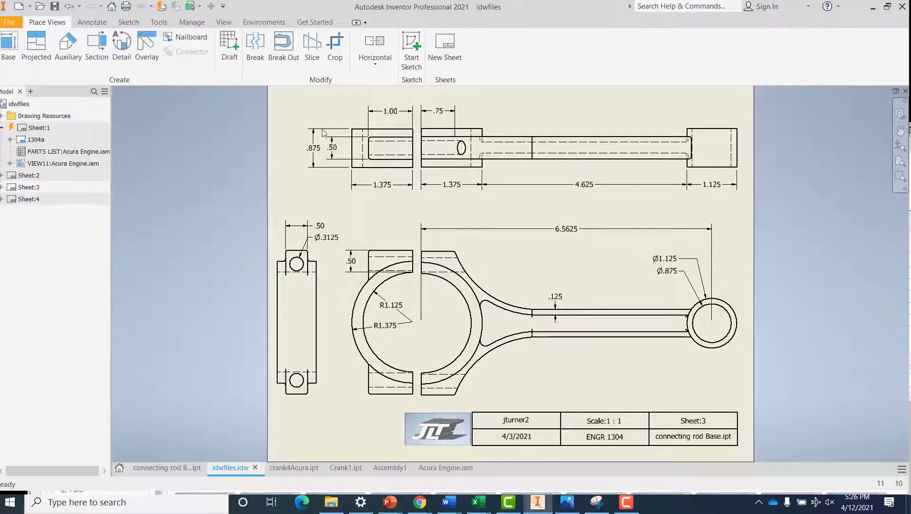
pyautogui.click(318, 164)
pyautogui.press('Escape')
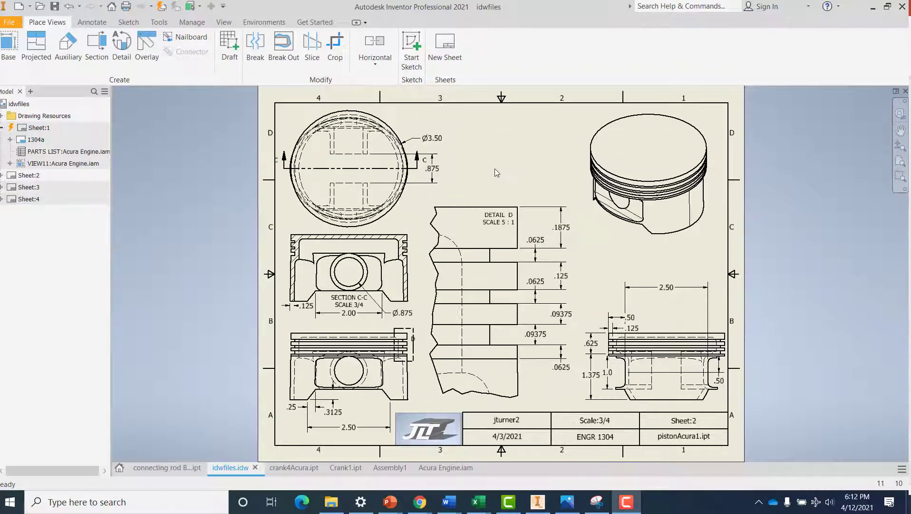
pyautogui.click(433, 141)
pyautogui.click(293, 468)
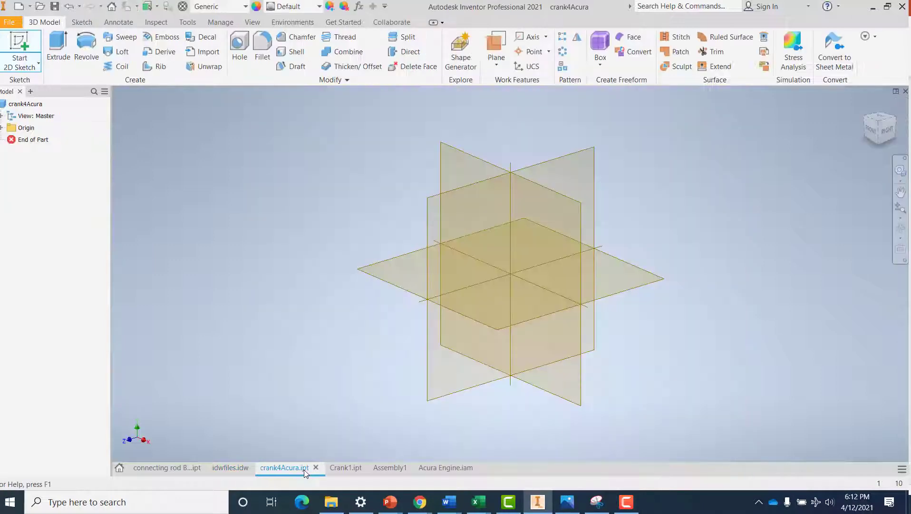
# - Start a sketch on the origin plane with a 3.5-diameter circle centred on the origin
pyautogui.click(21, 45)
pyautogui.click(400, 282)
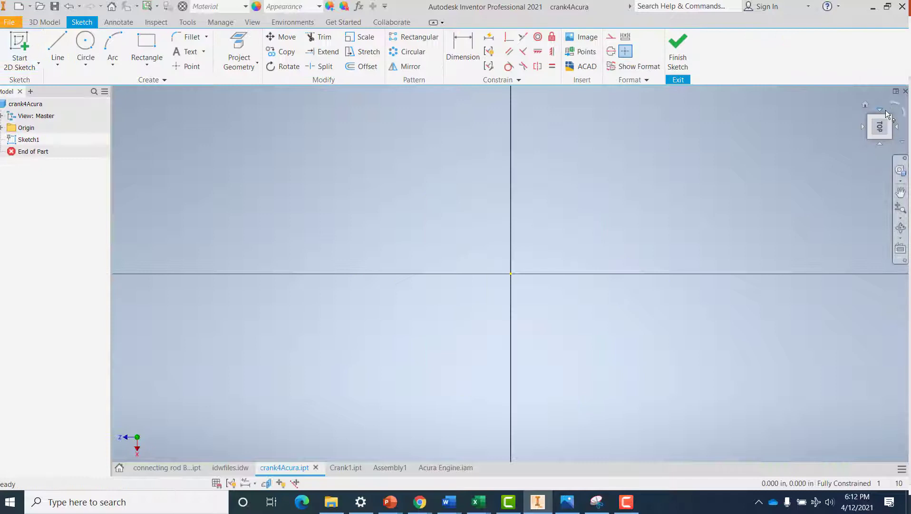
pyautogui.moveTo(766, 304); pyautogui.dragTo(508, 324, button='middle')
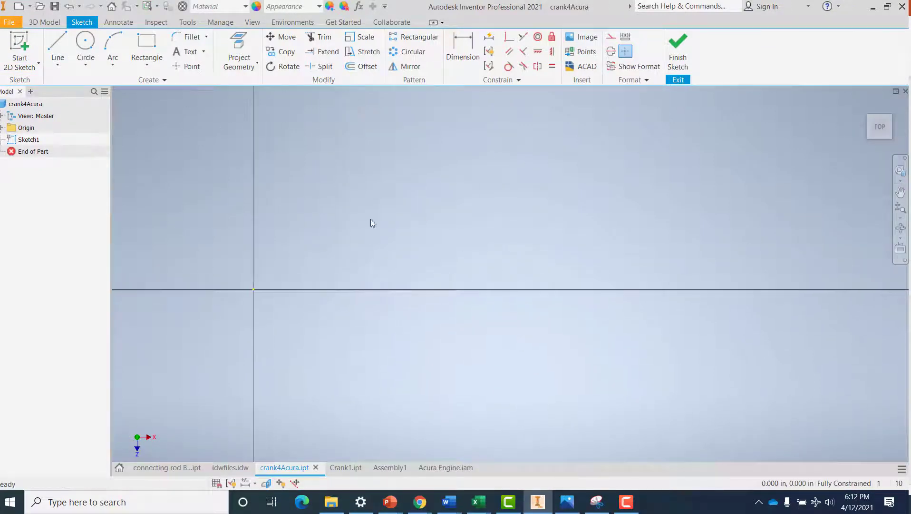
pyautogui.click(85, 45)
pyautogui.click(318, 298)
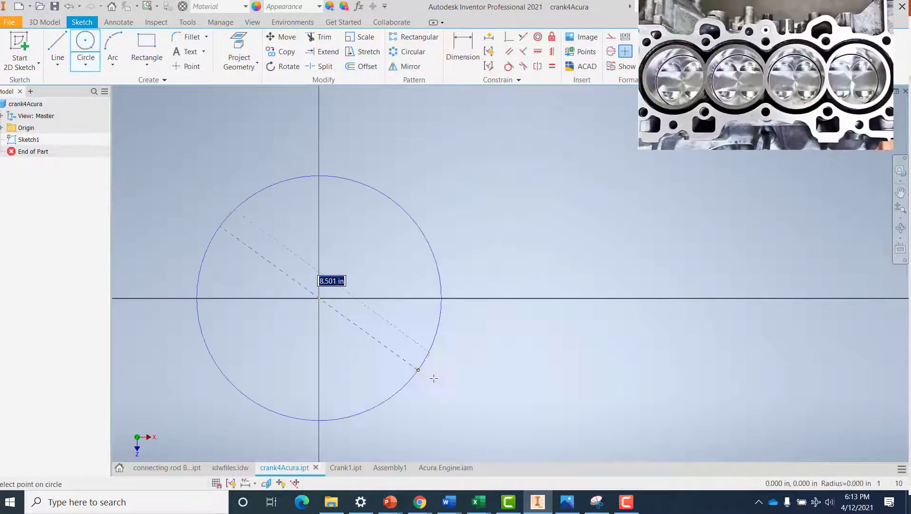
pyautogui.write('3.5')
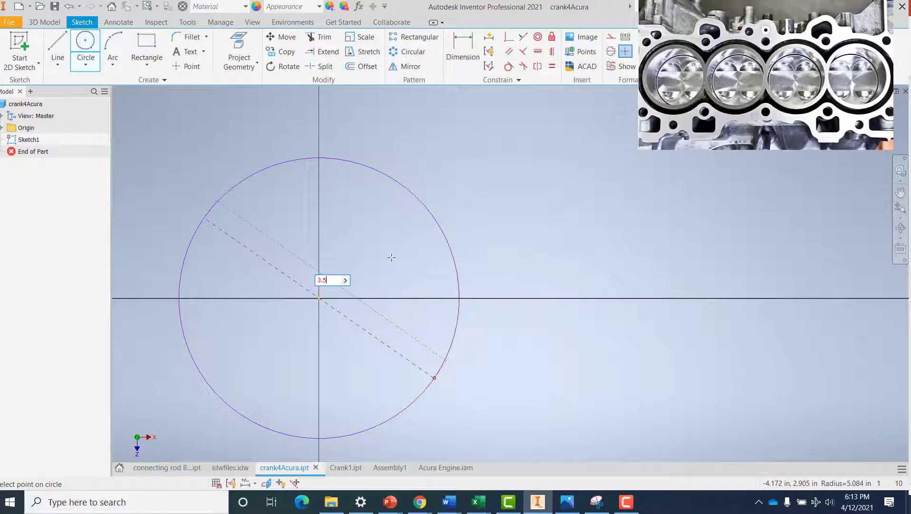
pyautogui.press('Return')
pyautogui.scroll(-2, 392, 252)
pyautogui.scroll(5, 464, 228)
pyautogui.moveTo(464, 228); pyautogui.dragTo(609, 201, button='middle')
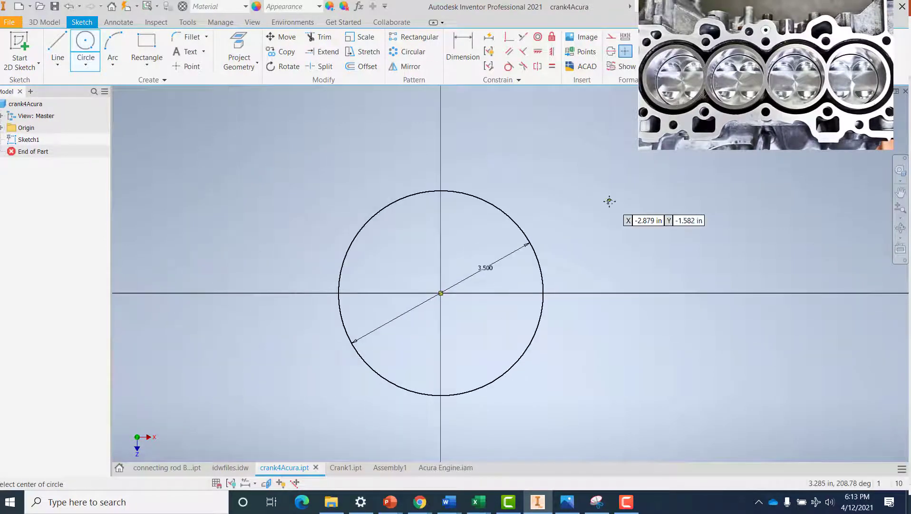
# - Check the connecting rod on Sheet:3 of the idwfiles drawing, then return to the crank sketch
pyautogui.click(230, 467)
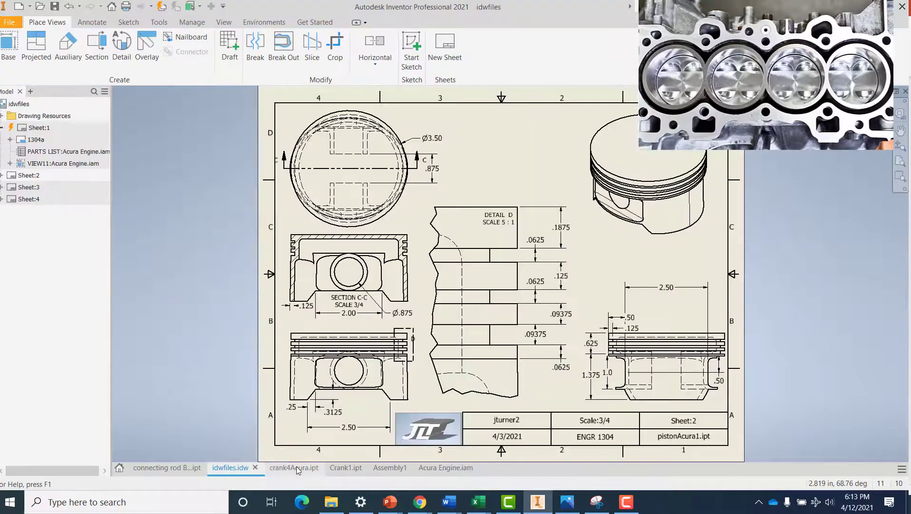
pyautogui.doubleClick(41, 186)
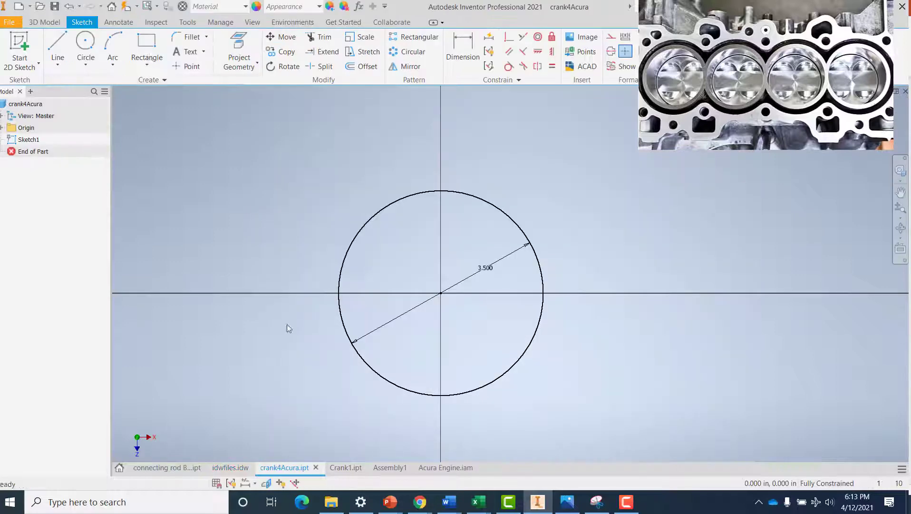
pyautogui.click(294, 467)
# - Draw a 0.875-wide centre rectangle on the circle and dimension its height to 4
pyautogui.click(146, 55)
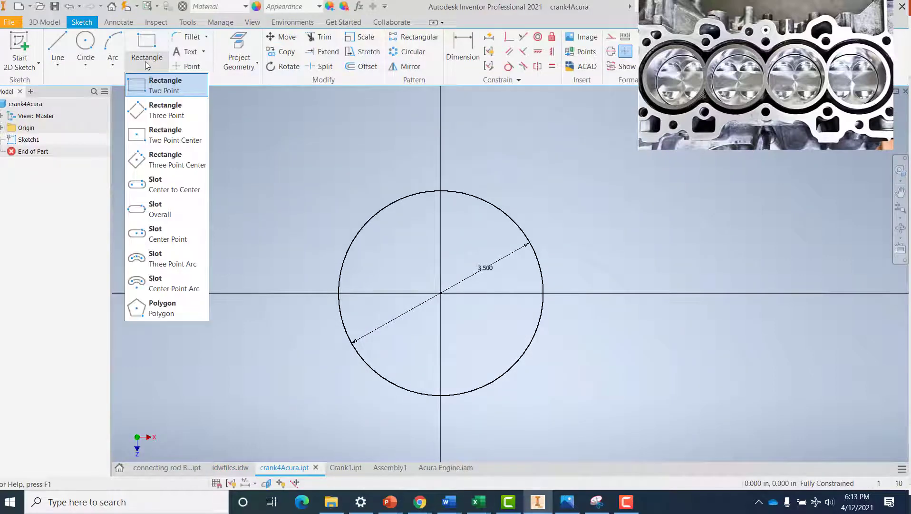
pyautogui.click(152, 135)
pyautogui.click(441, 293)
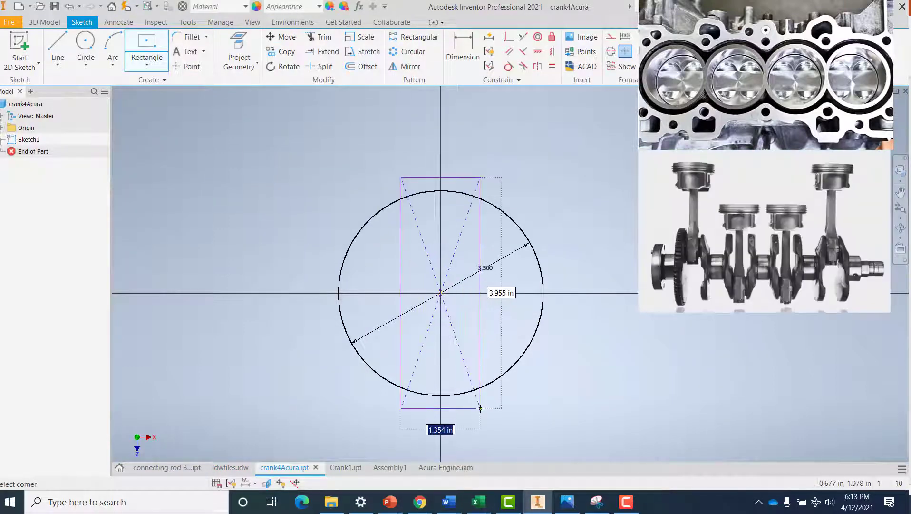
pyautogui.write('0.8')
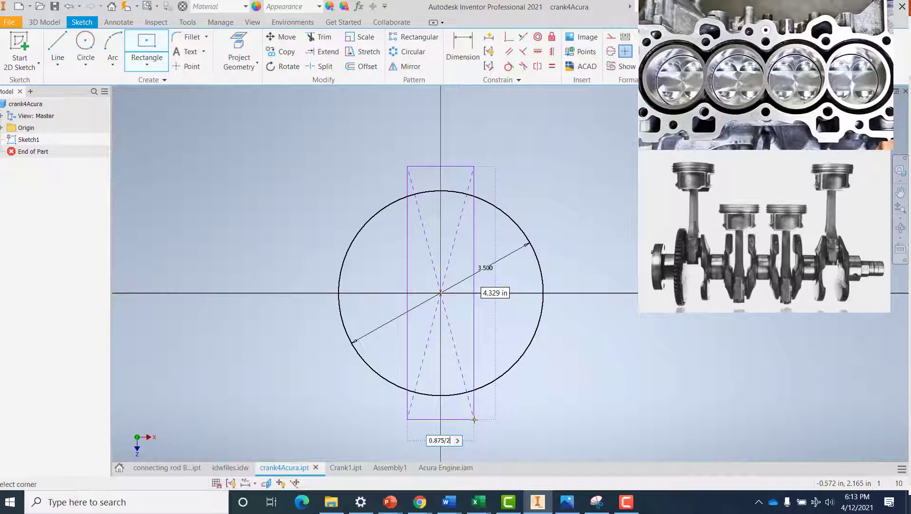
pyautogui.write('75')
pyautogui.press('Return')
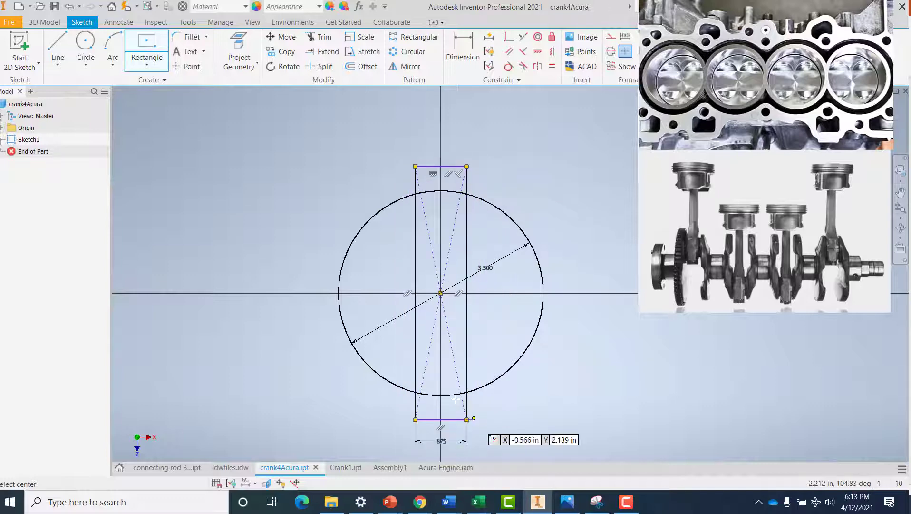
pyautogui.click(462, 45)
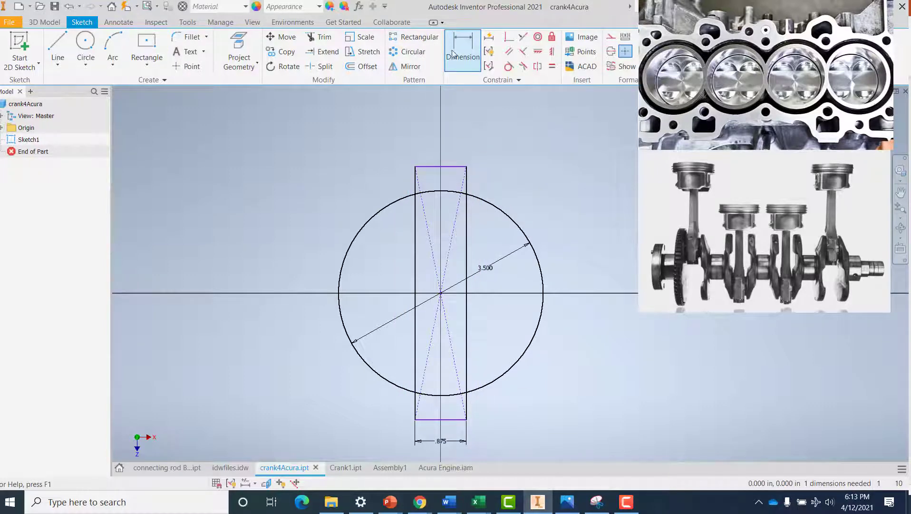
pyautogui.click(415, 217)
pyautogui.write('4')
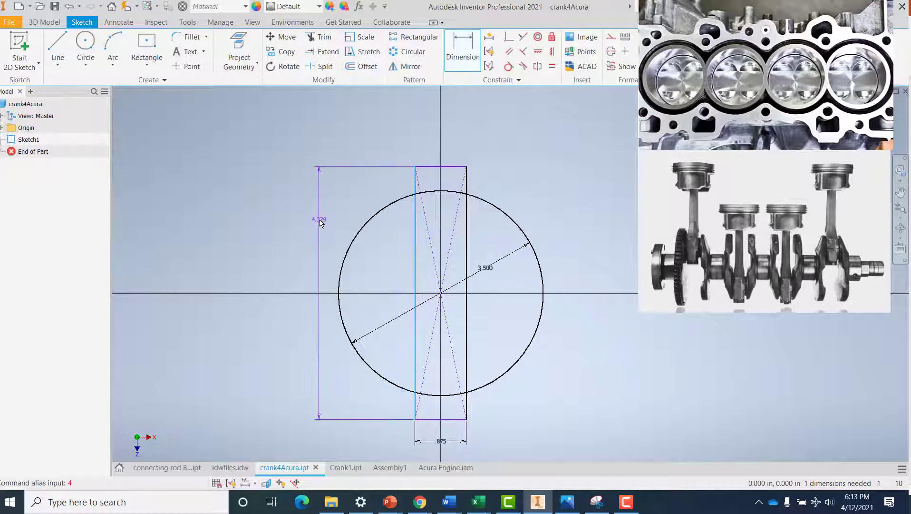
pyautogui.click(321, 222)
pyautogui.write('4.3291778')
pyautogui.press('Return')
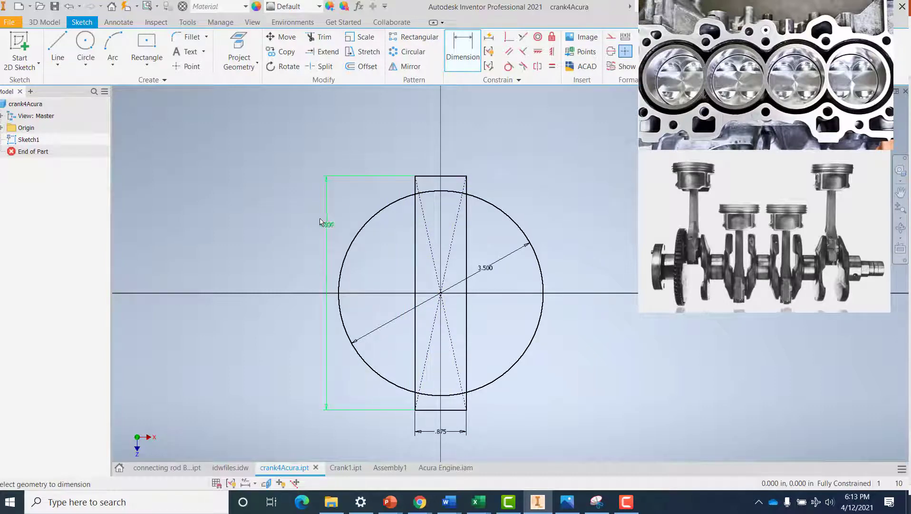
# - Add 0.500-wide corner rectangles on the right and left sides of the centre rectangle
pyautogui.click(147, 65)
pyautogui.click(168, 87)
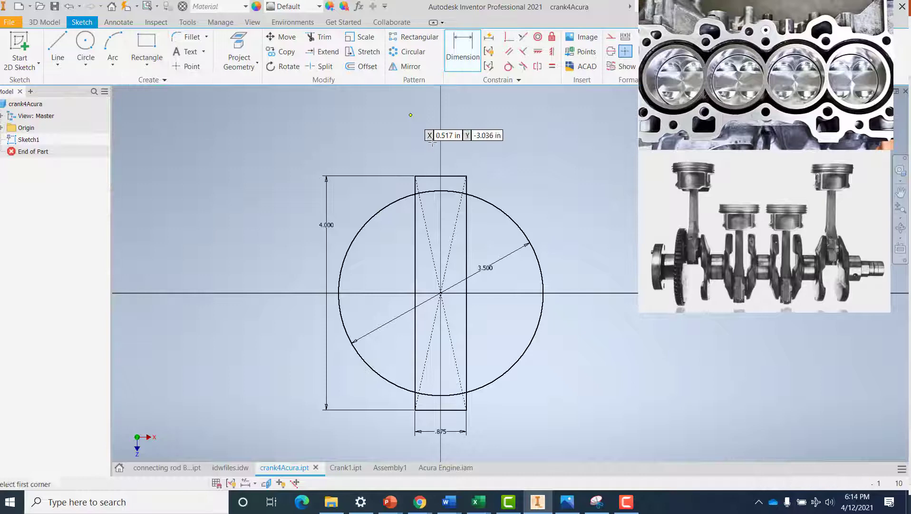
pyautogui.click(466, 176)
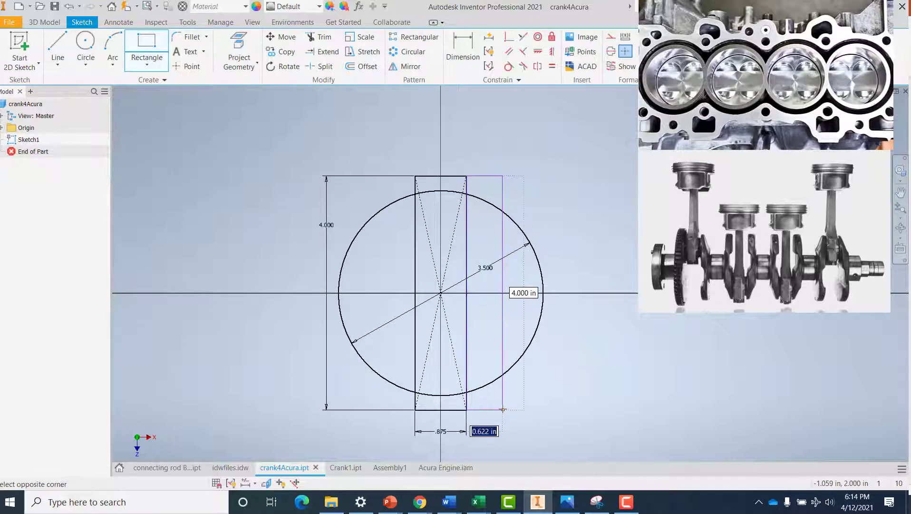
pyautogui.write('.5')
pyautogui.press('Return')
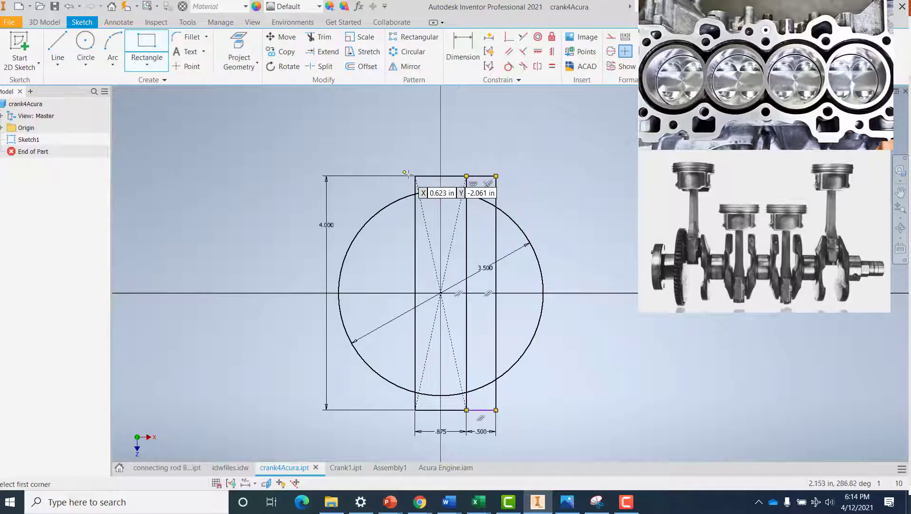
pyautogui.write('.5')
pyautogui.press('Return')
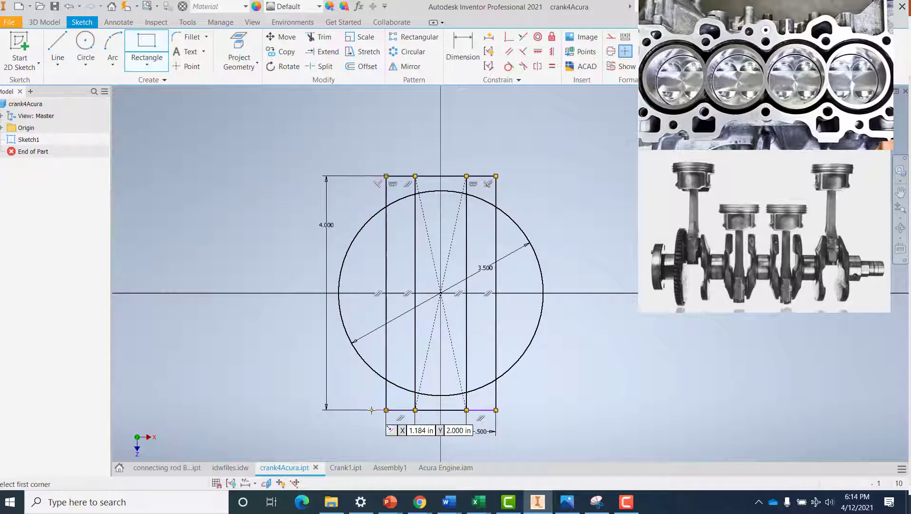
pyautogui.press('Escape')
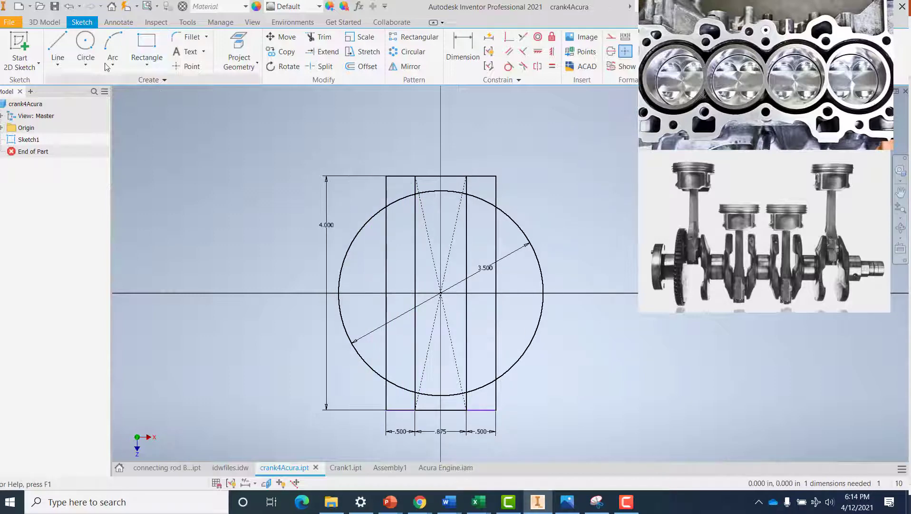
# - Draw a 2.000 horizontal line from the right edge along the centre axis
pyautogui.click(63, 46)
pyautogui.click(496, 293)
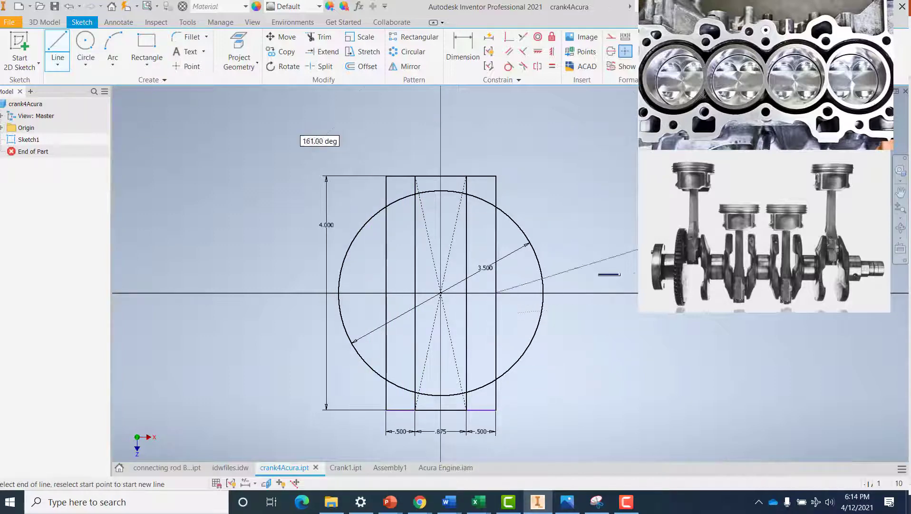
pyautogui.write('2')
pyautogui.press('Tab')
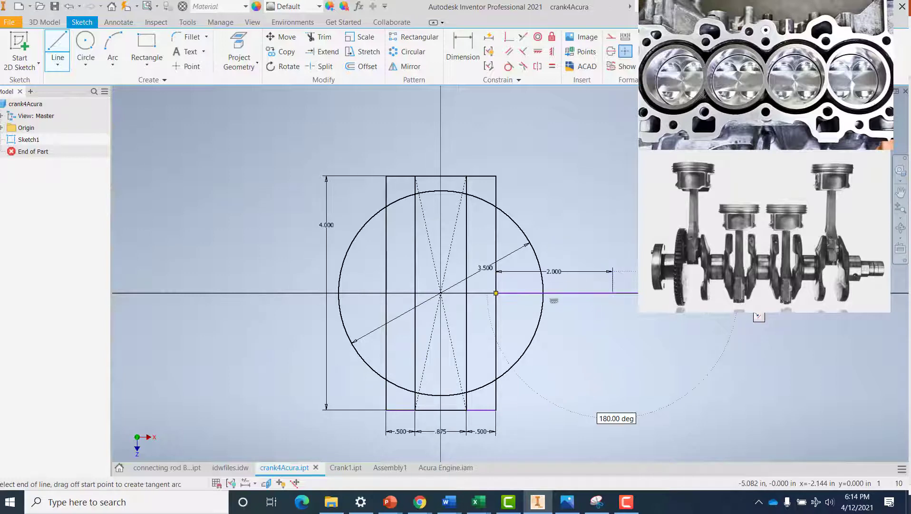
pyautogui.click(551, 297)
pyautogui.press('Escape')
pyautogui.scroll(2, 428, 214)
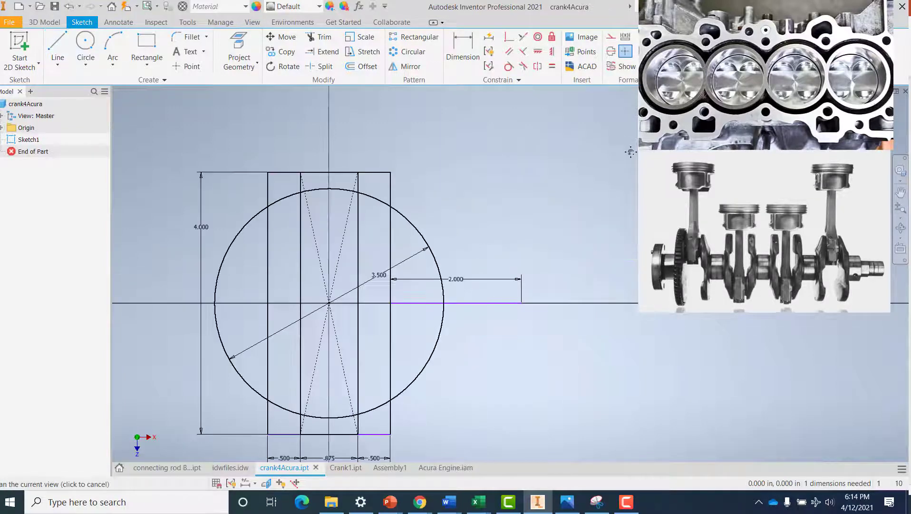
pyautogui.click(281, 52)
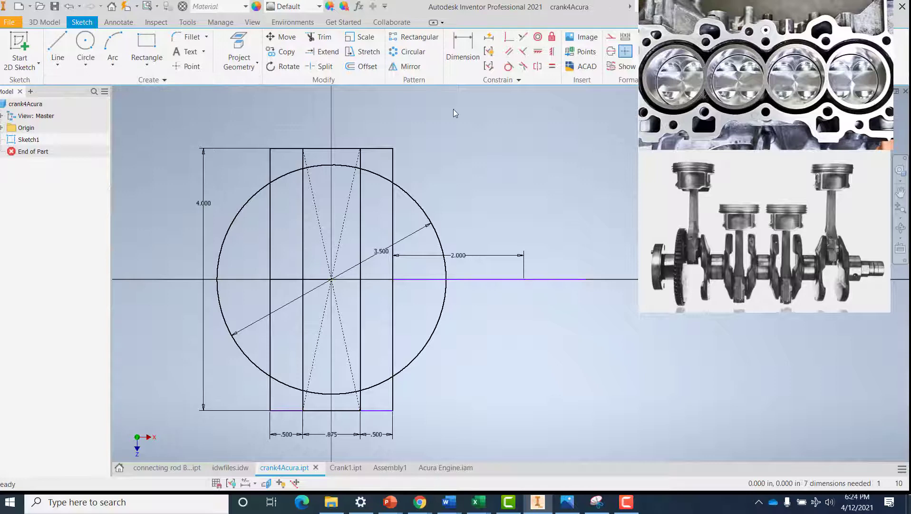
# - Select the whole first crank profile for copying, with the base point at its left end
pyautogui.click(282, 57)
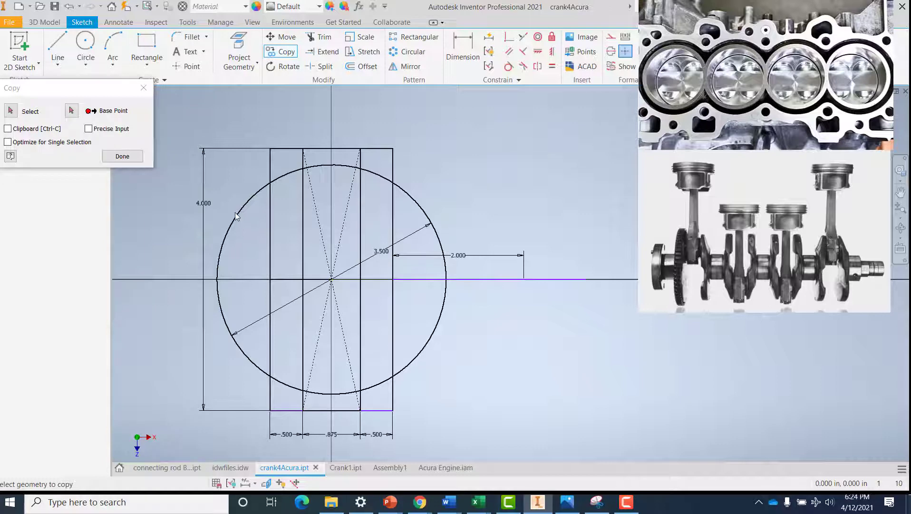
pyautogui.click(14, 111)
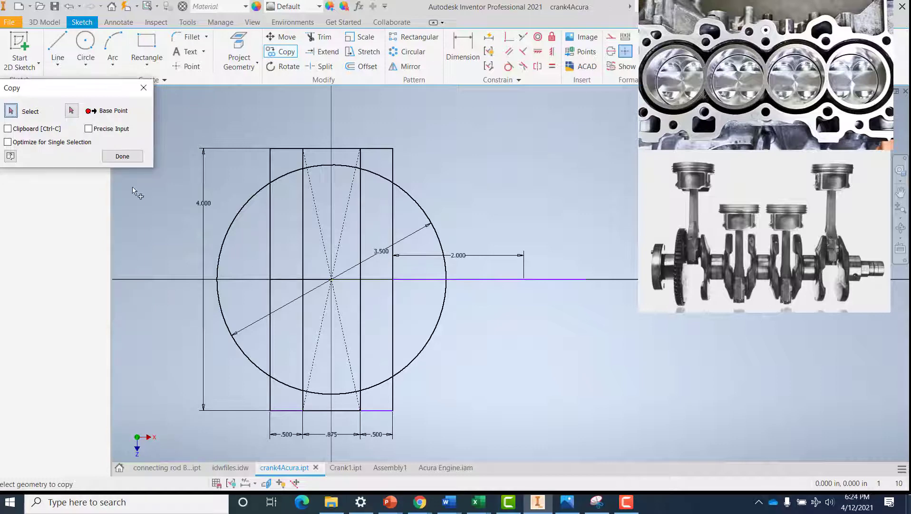
pyautogui.click(239, 215)
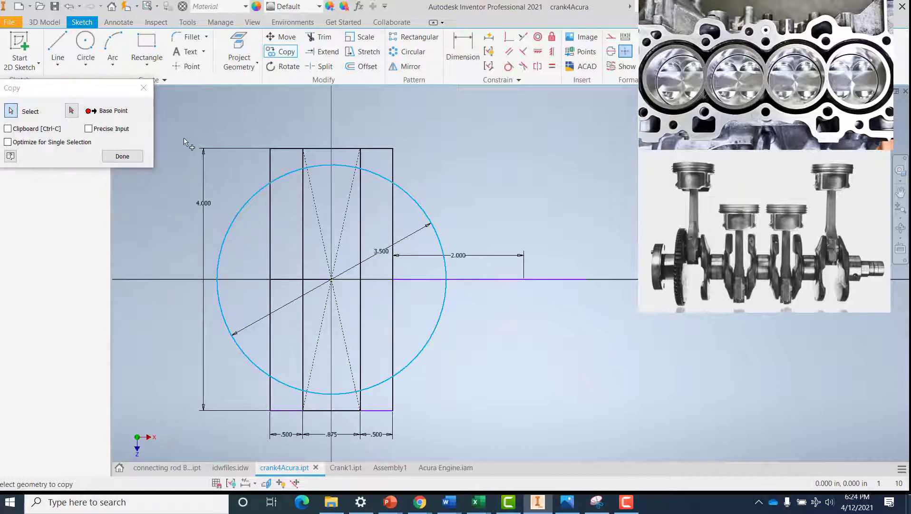
pyautogui.moveTo(171, 116)
pyautogui.mouseDown()
pyautogui.moveTo(369, 304)
pyautogui.moveTo(610, 451)
pyautogui.mouseUp()
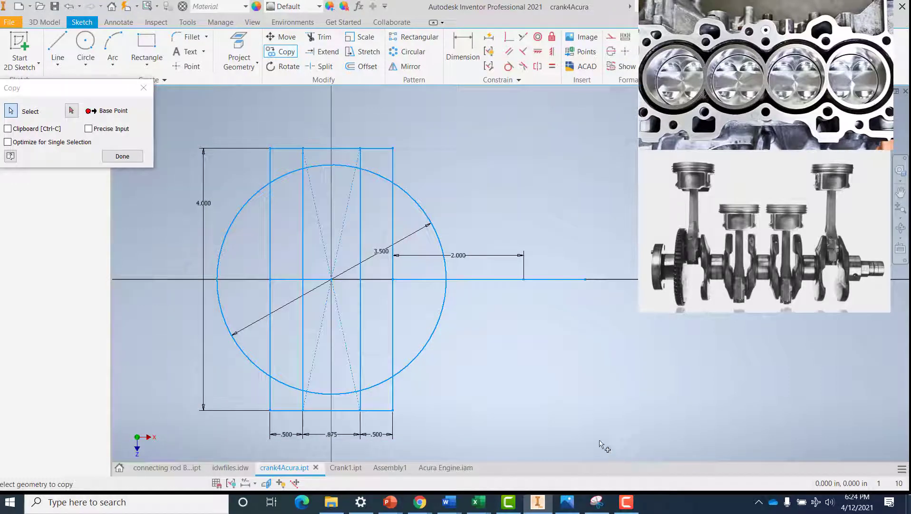
pyautogui.click(74, 112)
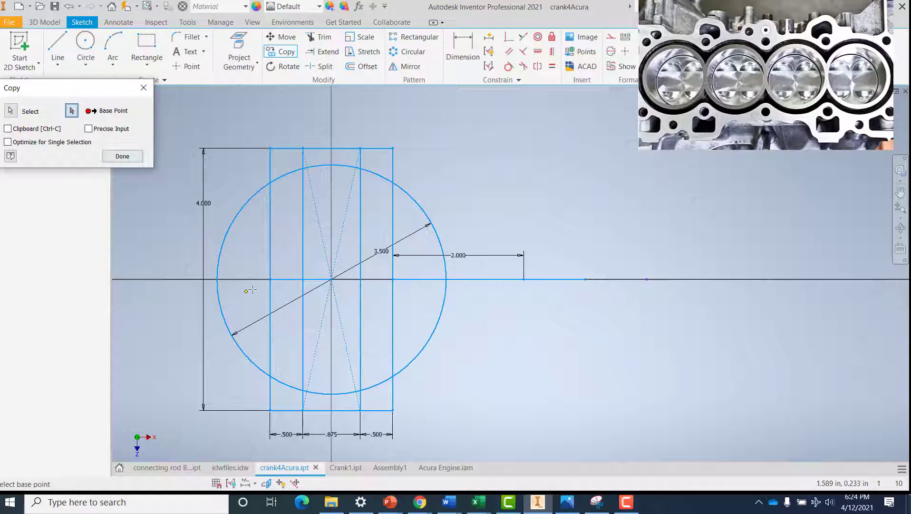
pyautogui.click(269, 279)
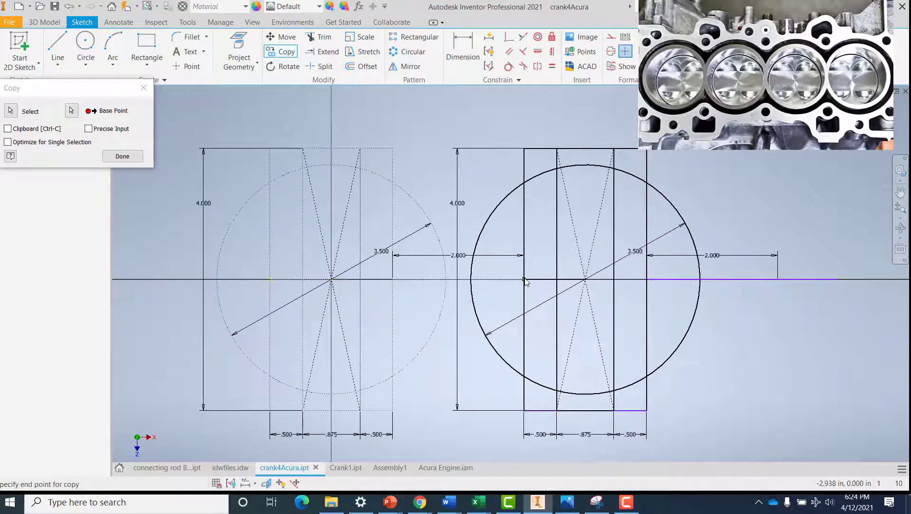
# - Place three copies end to end along the axis and finish the sketch
pyautogui.click(525, 280)
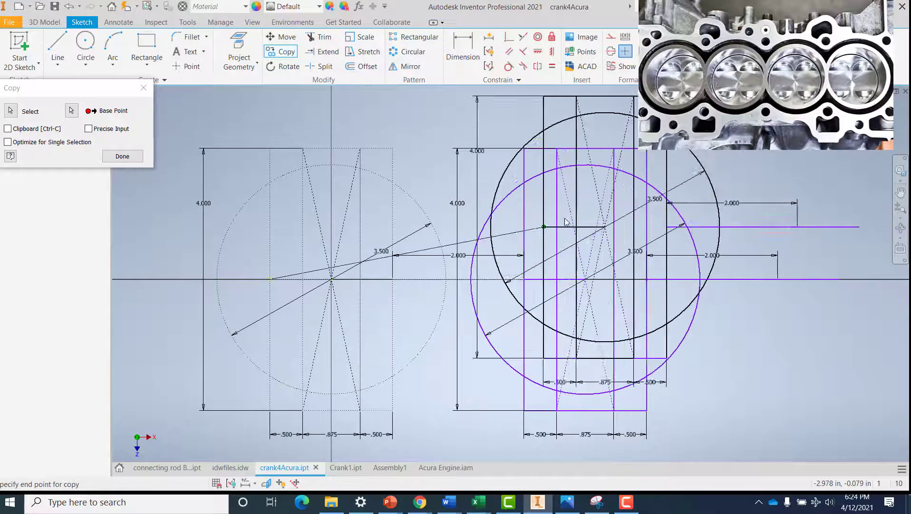
pyautogui.click(782, 282)
pyautogui.scroll(-3, 780, 267)
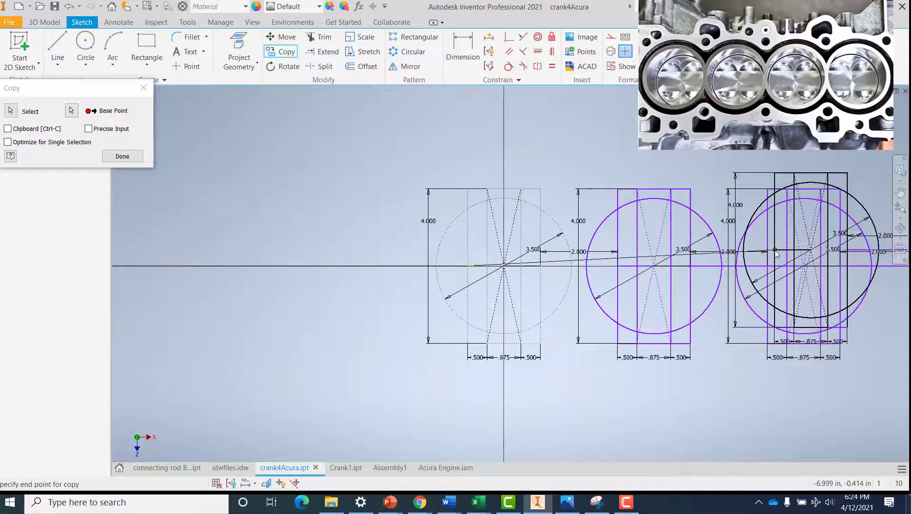
pyautogui.moveTo(778, 257); pyautogui.dragTo(456, 266, button='middle')
pyautogui.scroll(-1, 457, 267)
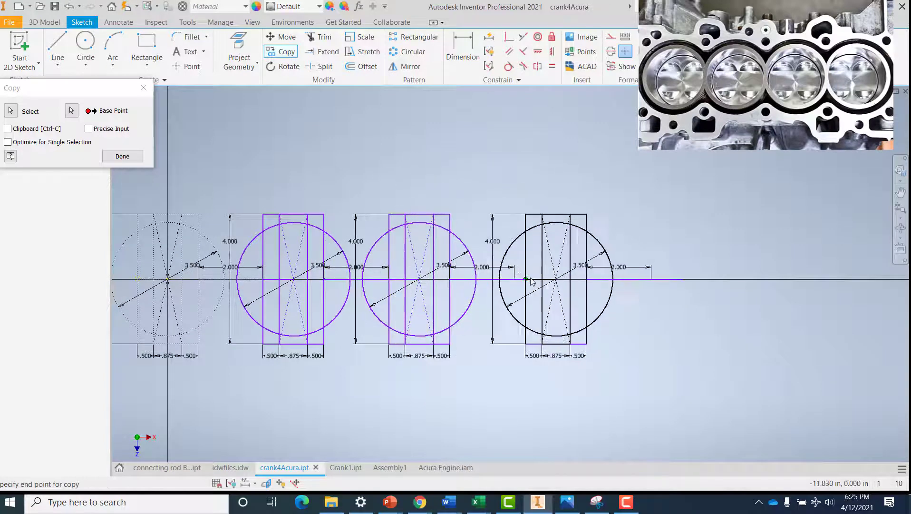
pyautogui.click(516, 279)
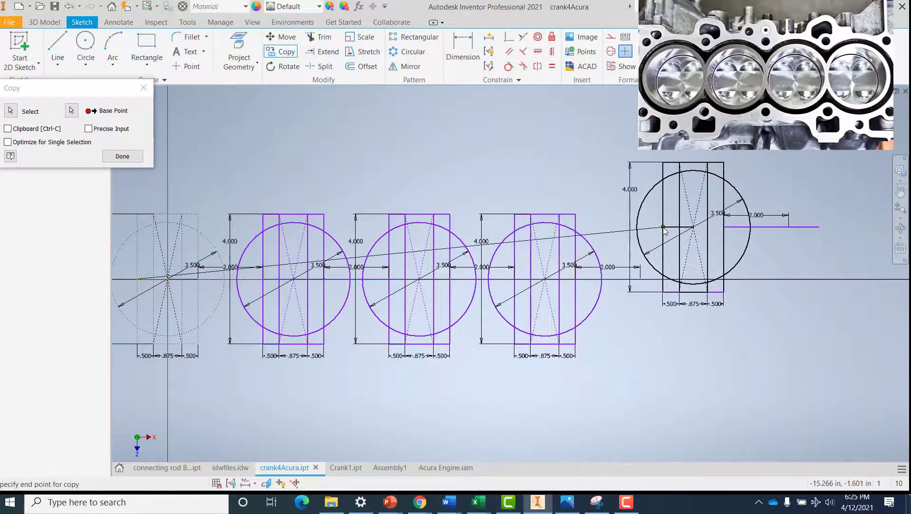
pyautogui.click(122, 156)
pyautogui.moveTo(331, 172)
pyautogui.mouseDown(button='middle')
pyautogui.moveTo(474, 178)
pyautogui.moveTo(449, 201)
pyautogui.mouseUp(button='middle')
pyautogui.scroll(3, 449, 201)
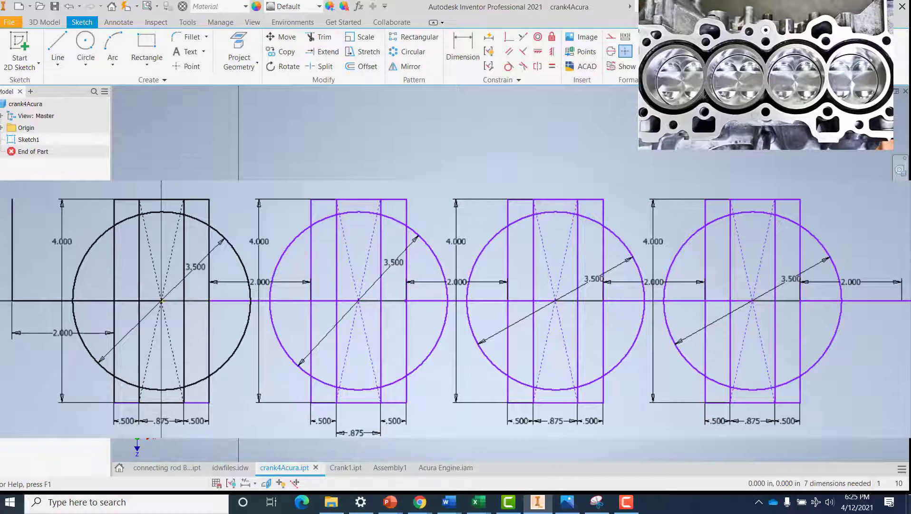
pyautogui.hotkey('ctrl', 'Return')
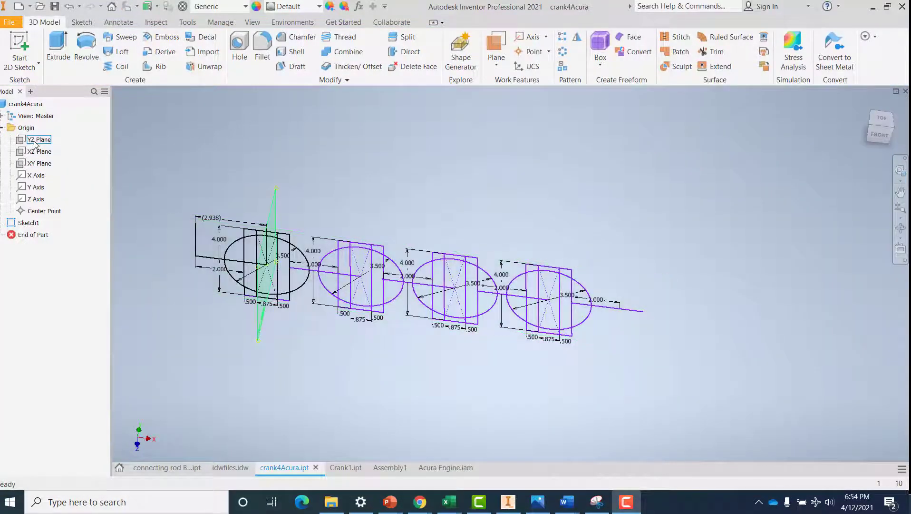
# - Show the YZ plane and create a work plane offset -2.9375 from it
pyautogui.rightClick(35, 144)
pyautogui.click(71, 254)
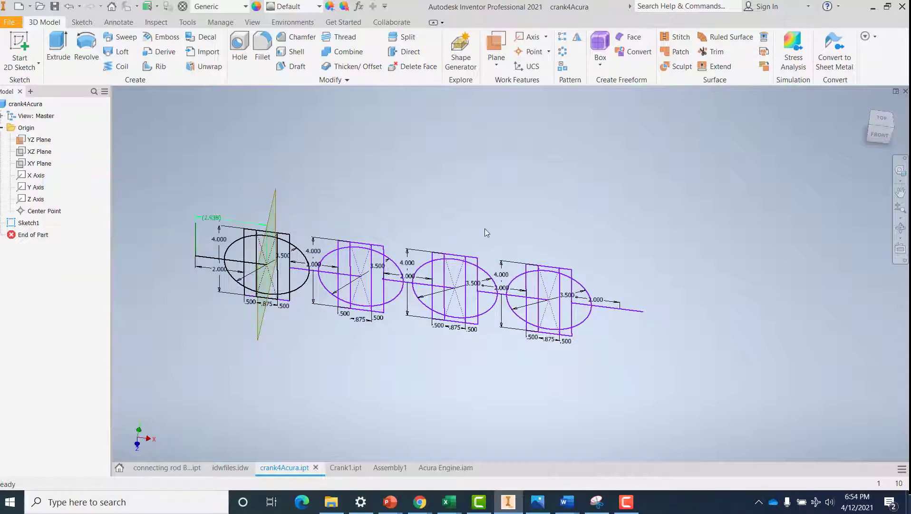
pyautogui.moveTo(497, 212)
pyautogui.keyDown('shift'); pyautogui.mouseDown(button='middle')
pyautogui.moveTo(526, 222)
pyautogui.moveTo(441, 213)
pyautogui.moveTo(481, 223)
pyautogui.moveTo(453, 187)
pyautogui.mouseUp(button='middle'); pyautogui.keyUp('shift')
pyautogui.click(496, 61)
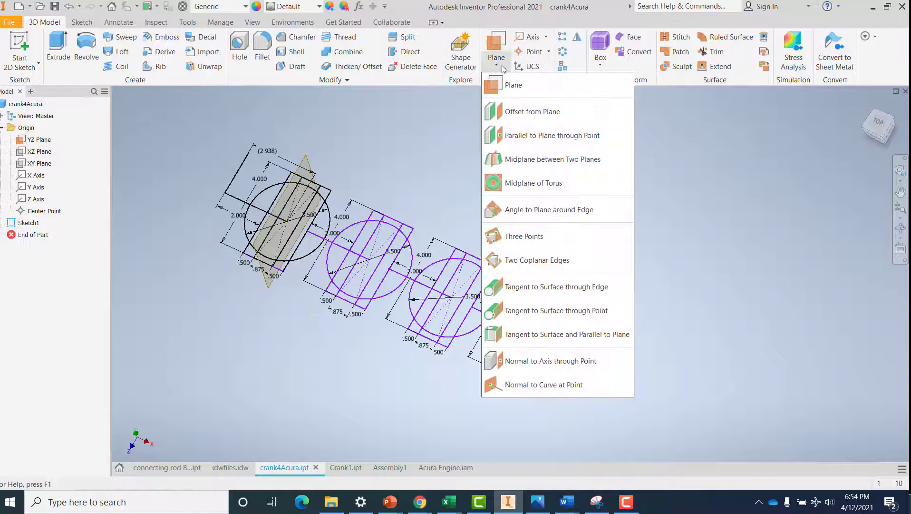
pyautogui.click(515, 111)
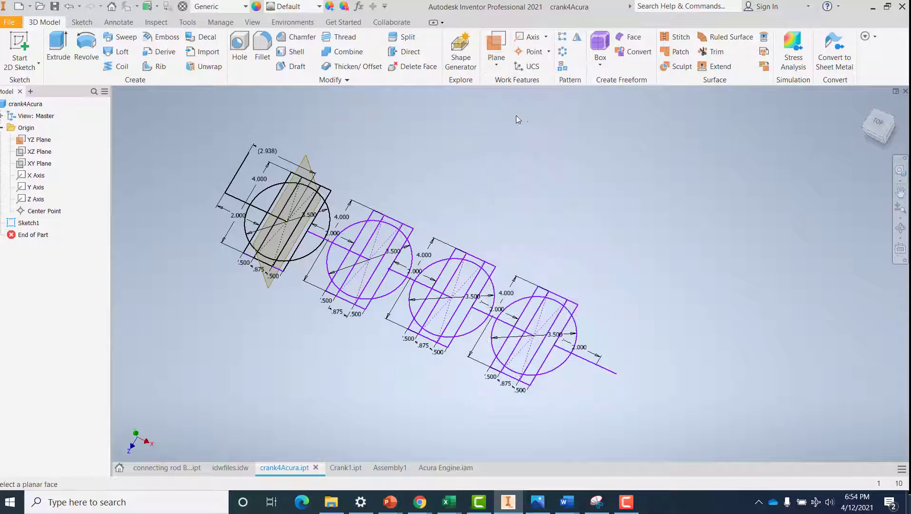
pyautogui.click(308, 167)
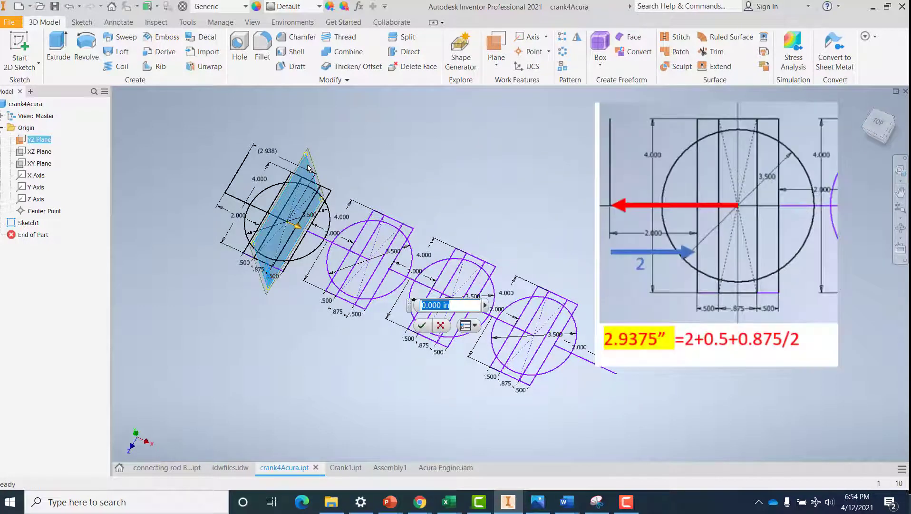
pyautogui.write('2.9375')
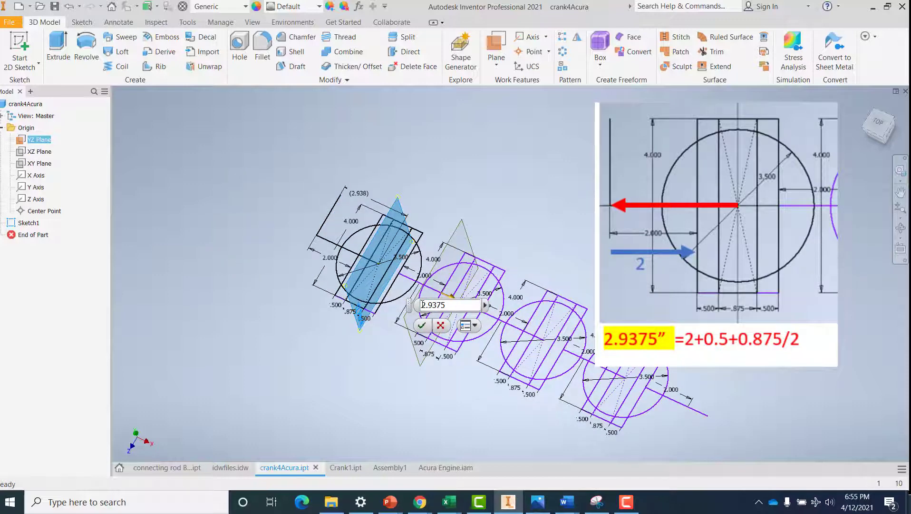
pyautogui.click(425, 305)
pyautogui.write('-')
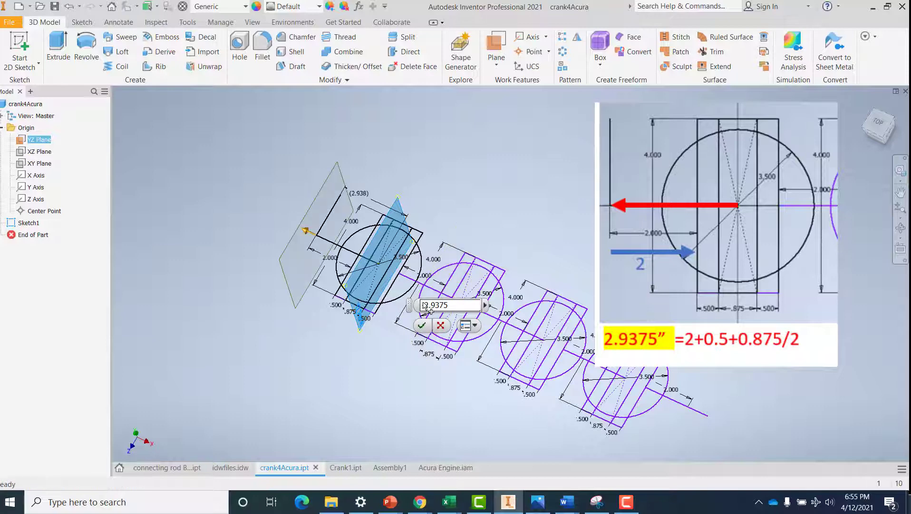
pyautogui.click(421, 326)
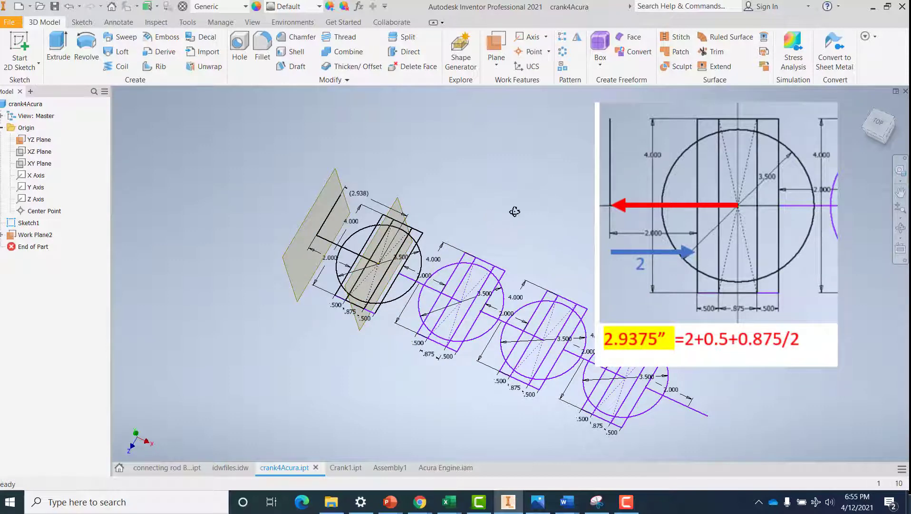
# - Hide the YZ plane again
pyautogui.moveTo(514, 209)
pyautogui.keyDown('shift'); pyautogui.mouseDown(button='middle')
pyautogui.moveTo(547, 187)
pyautogui.moveTo(510, 207)
pyautogui.mouseUp(button='middle'); pyautogui.keyUp('shift')
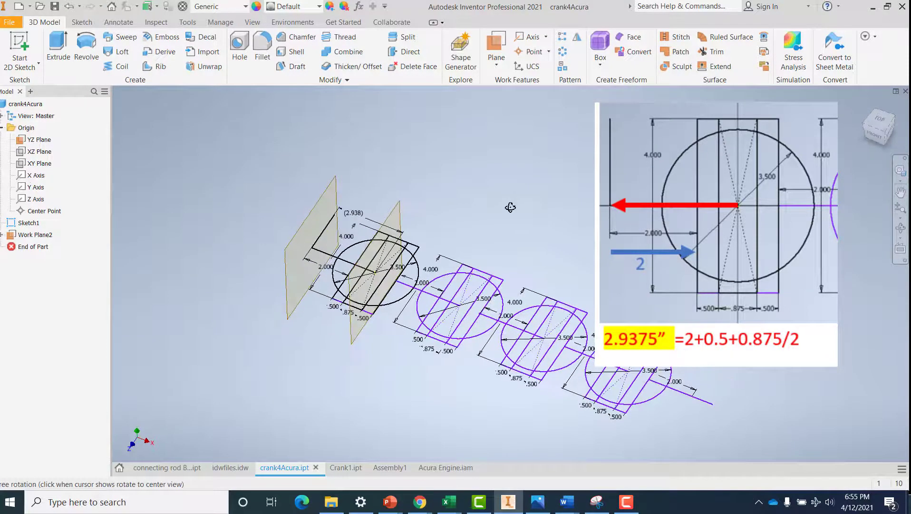
pyautogui.rightClick(40, 139)
pyautogui.click(94, 255)
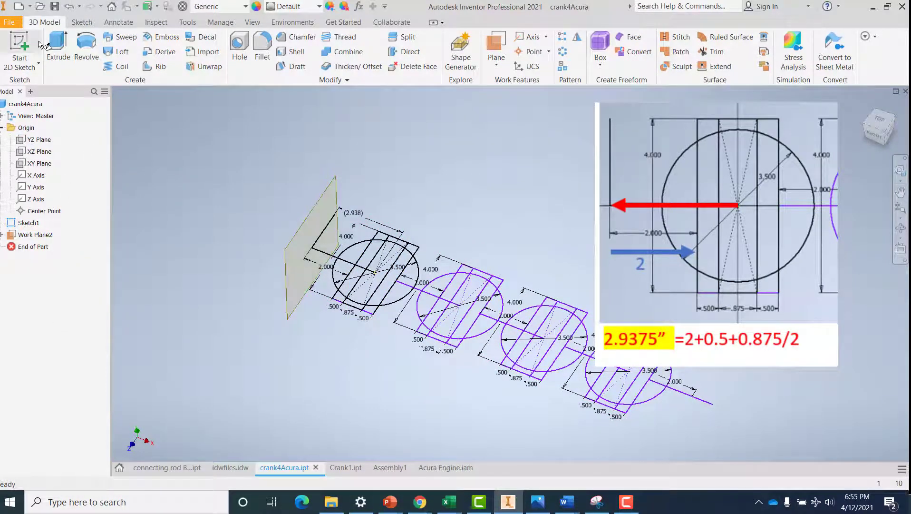
pyautogui.click(19, 45)
# - Sketch a 2.250-diameter circle centred on the origin of Work Plane2
pyautogui.click(293, 245)
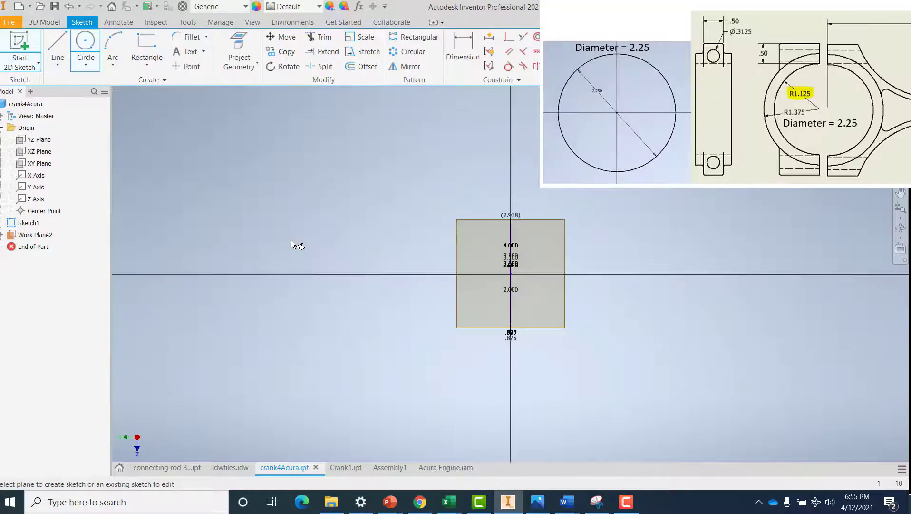
pyautogui.press('c')
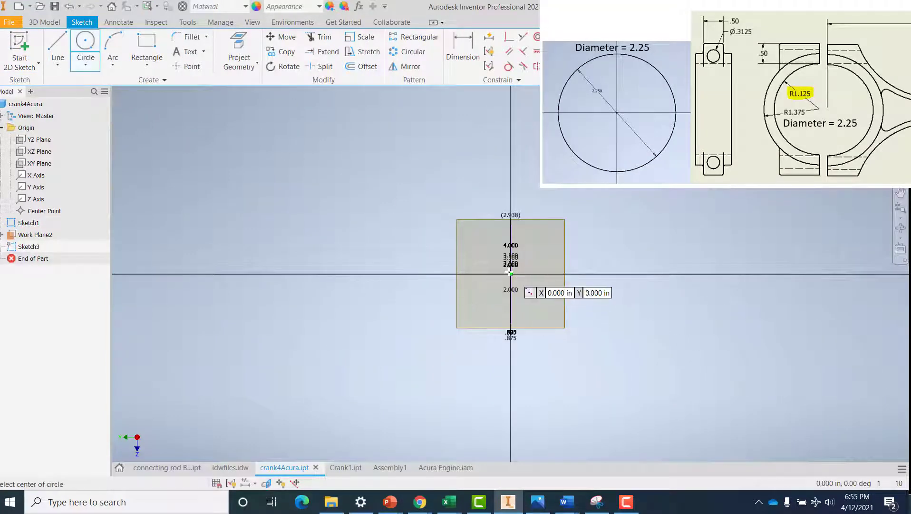
pyautogui.click(510, 273)
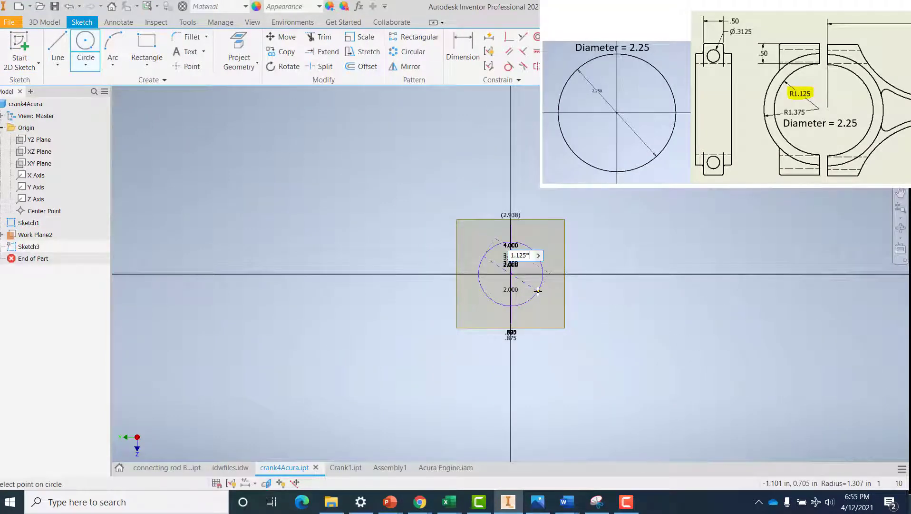
pyautogui.press('Return')
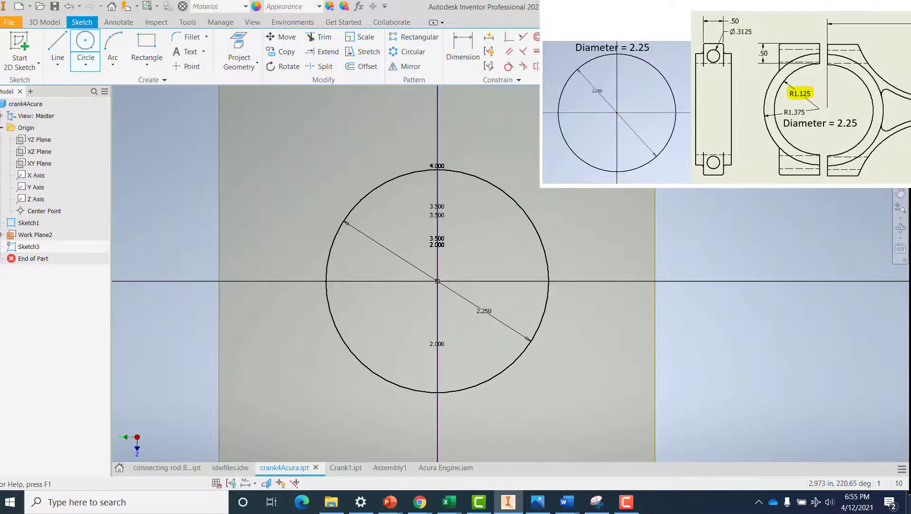
pyautogui.click(704, 48)
pyautogui.moveTo(765, 280)
pyautogui.keyDown('shift'); pyautogui.mouseDown(button='middle')
pyautogui.moveTo(736, 227)
pyautogui.moveTo(721, 270)
pyautogui.moveTo(734, 289)
pyautogui.moveTo(483, 231)
pyautogui.mouseUp(button='middle'); pyautogui.keyUp('shift')
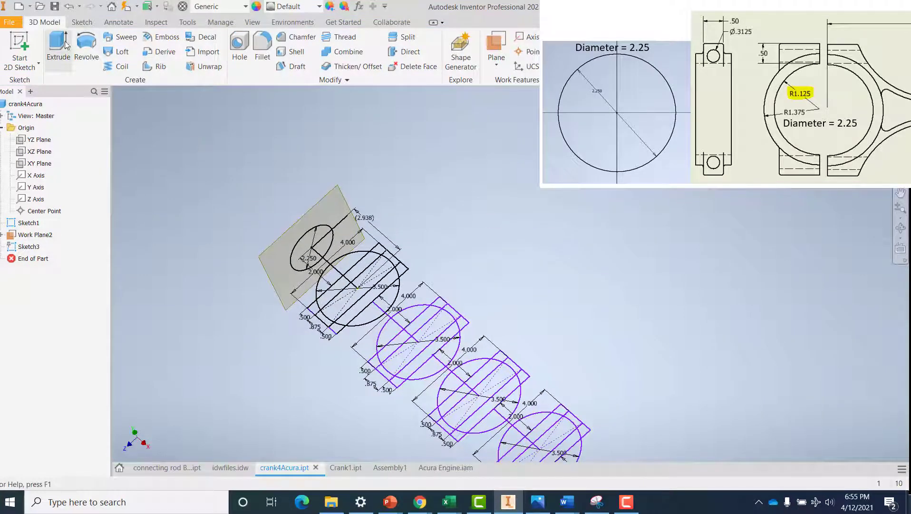
# - Extrude the 2.250 circle 2 in as Extrusion2
pyautogui.click(58, 47)
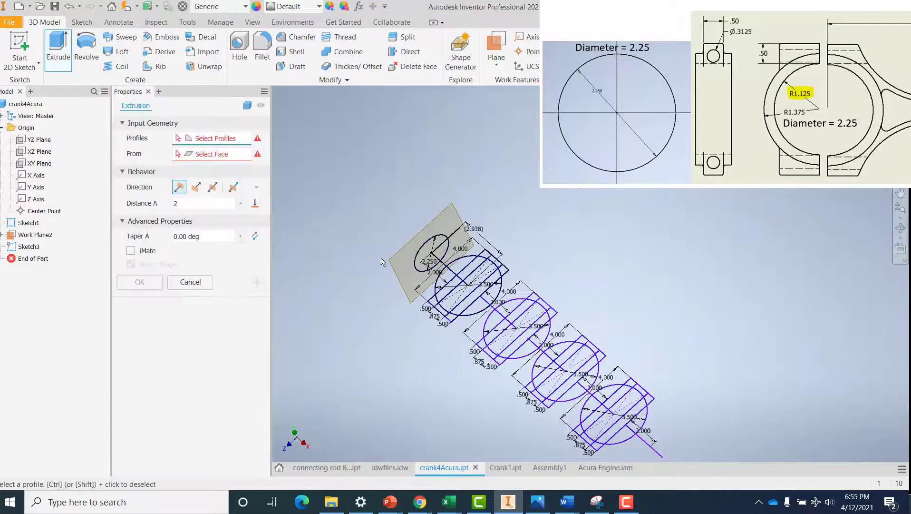
pyautogui.click(427, 252)
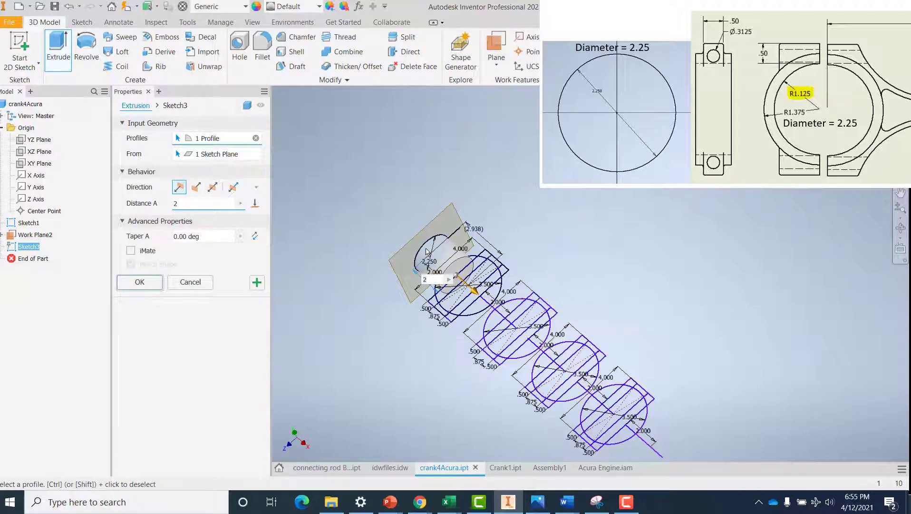
pyautogui.press('Return')
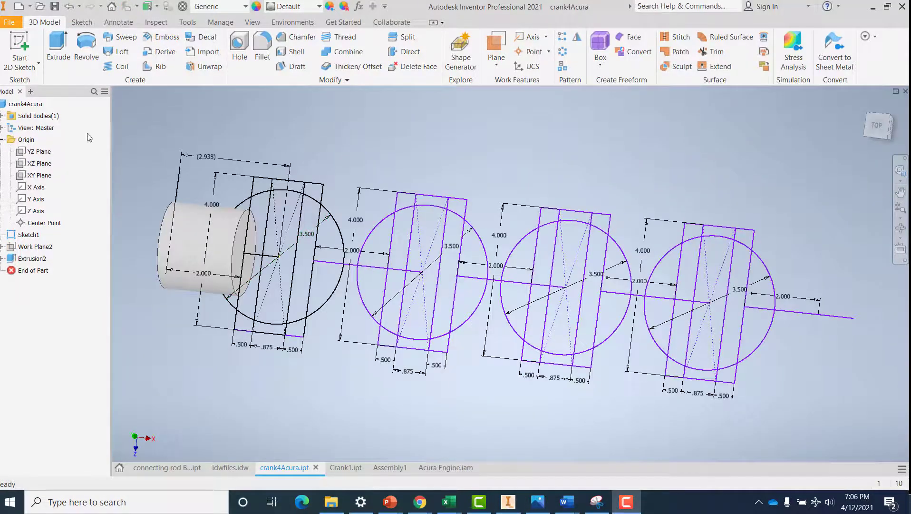
pyautogui.press('s')
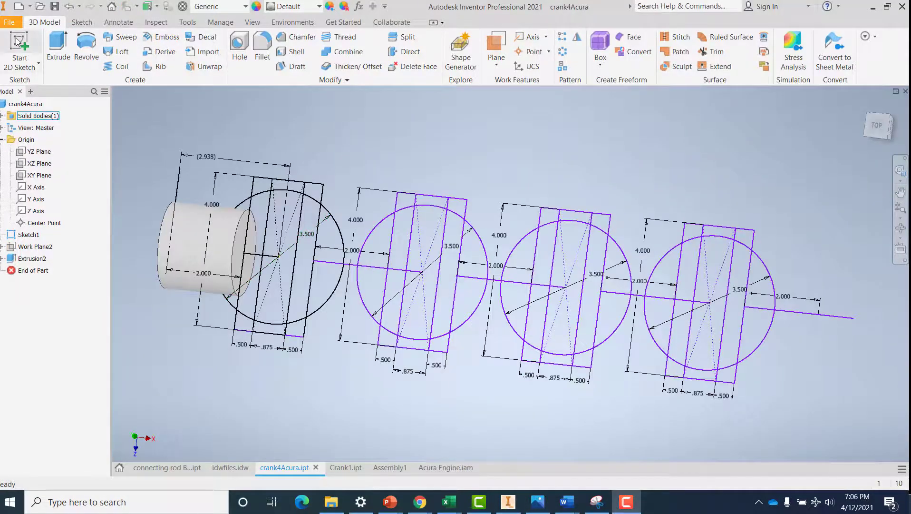
# - On the journal end face, draw a 2.25 vertical construction line and a 2.25 construction circle
pyautogui.click(243, 245)
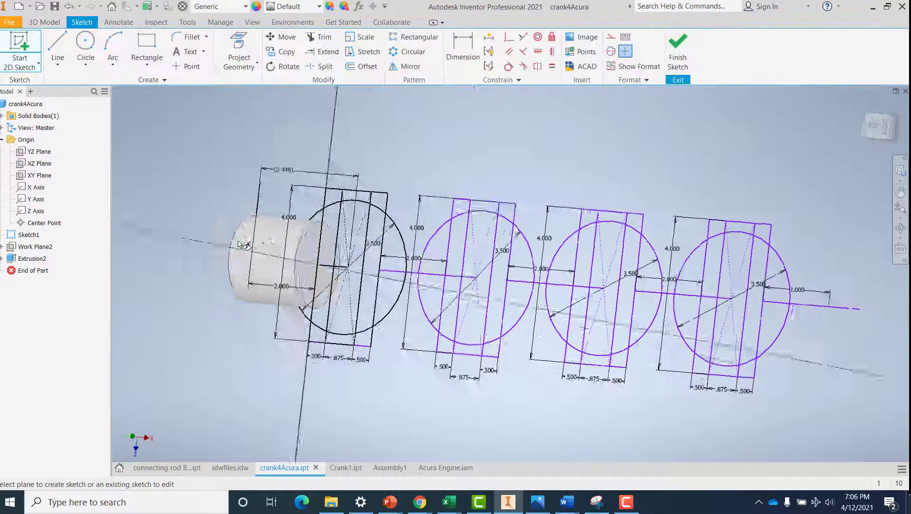
pyautogui.click(878, 126)
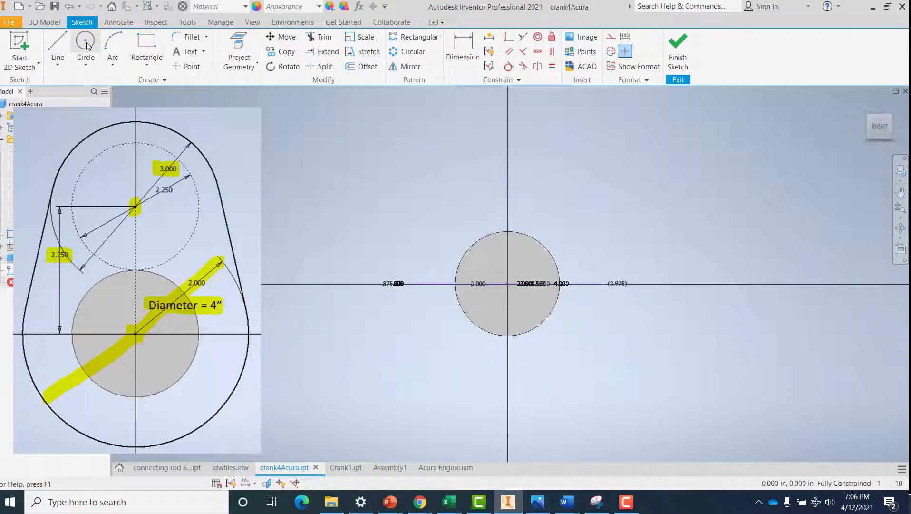
pyautogui.click(57, 43)
pyautogui.click(507, 284)
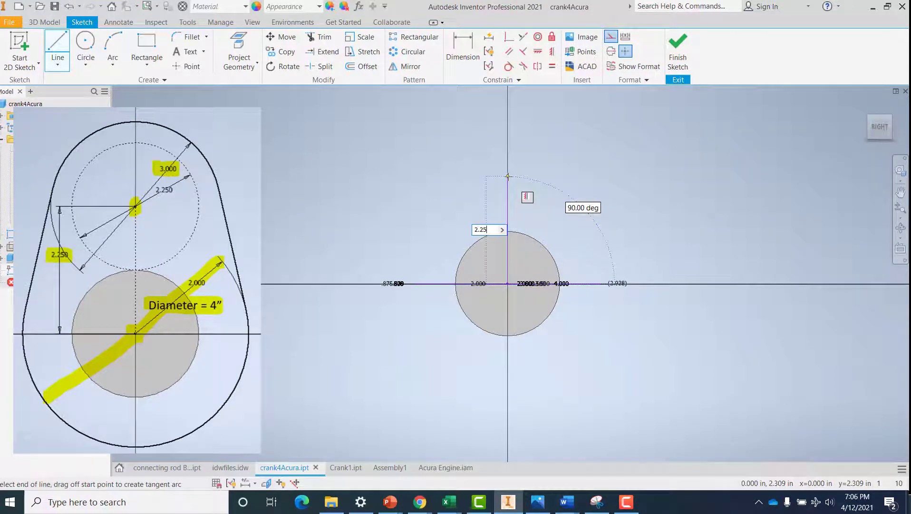
pyautogui.press('Return')
pyautogui.press('Escape')
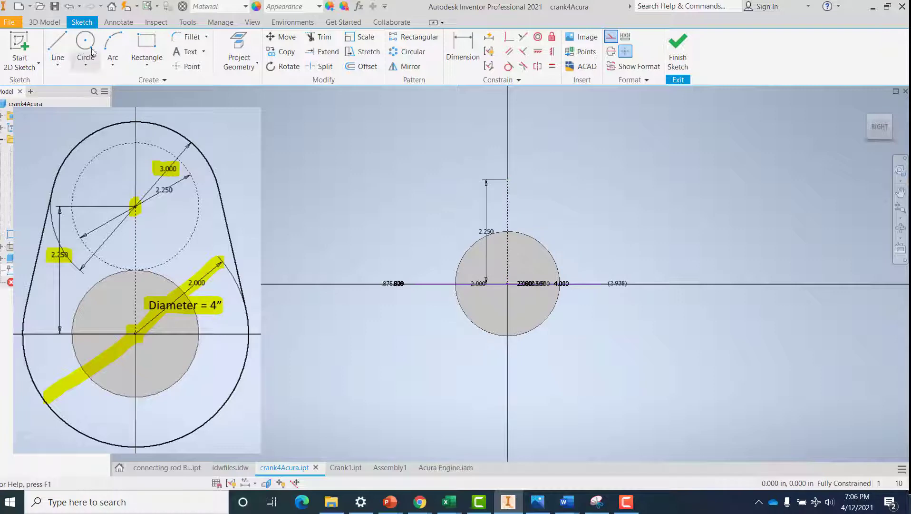
pyautogui.click(93, 51)
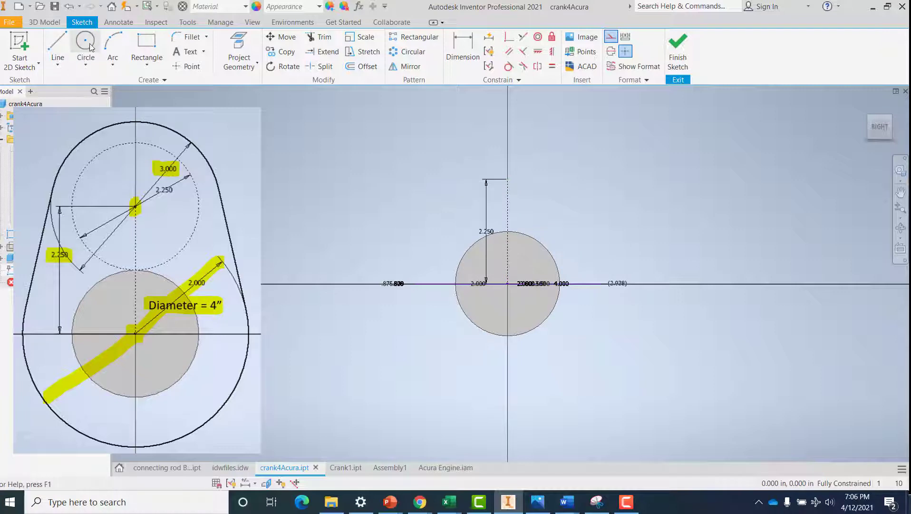
pyautogui.click(508, 179)
pyautogui.write('2.25')
pyautogui.press('Return')
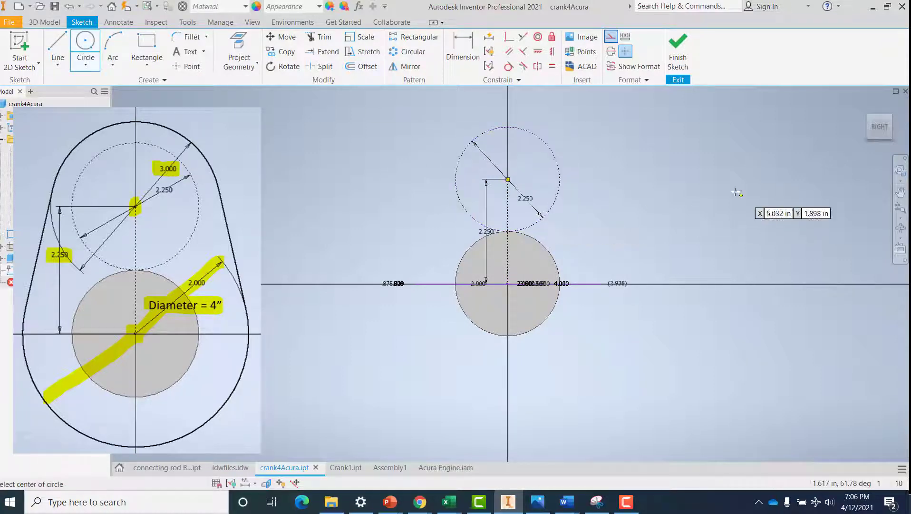
# - Add a 4.000 circle at the journal centre and a 3.000 circle at the line's top
pyautogui.click(87, 43)
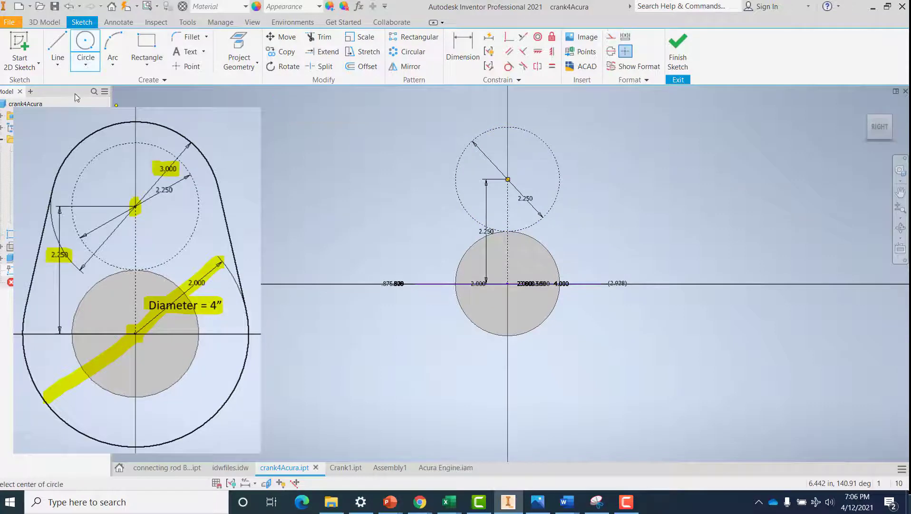
pyautogui.click(507, 284)
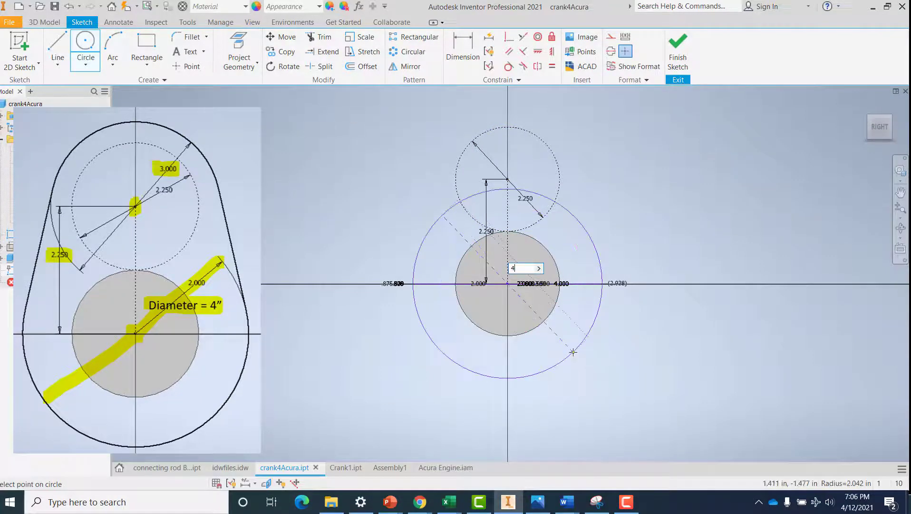
pyautogui.write('4')
pyautogui.press('Return')
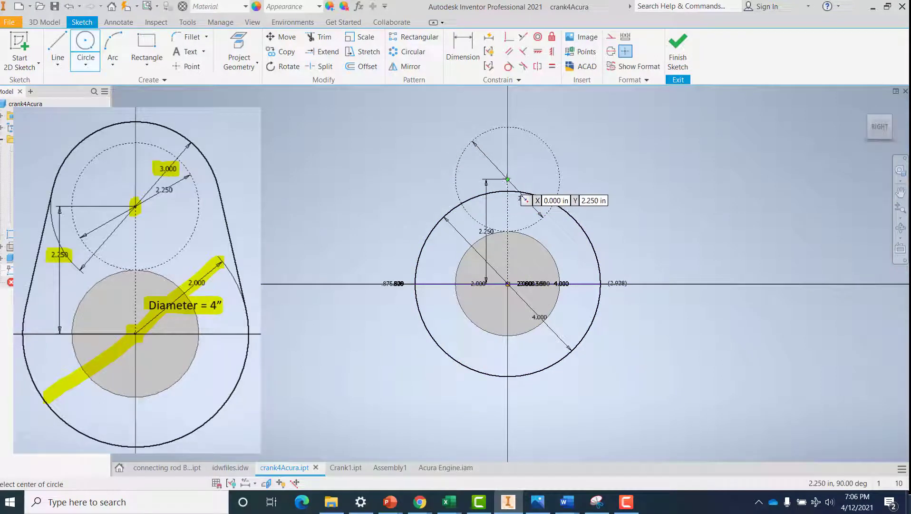
pyautogui.click(507, 179)
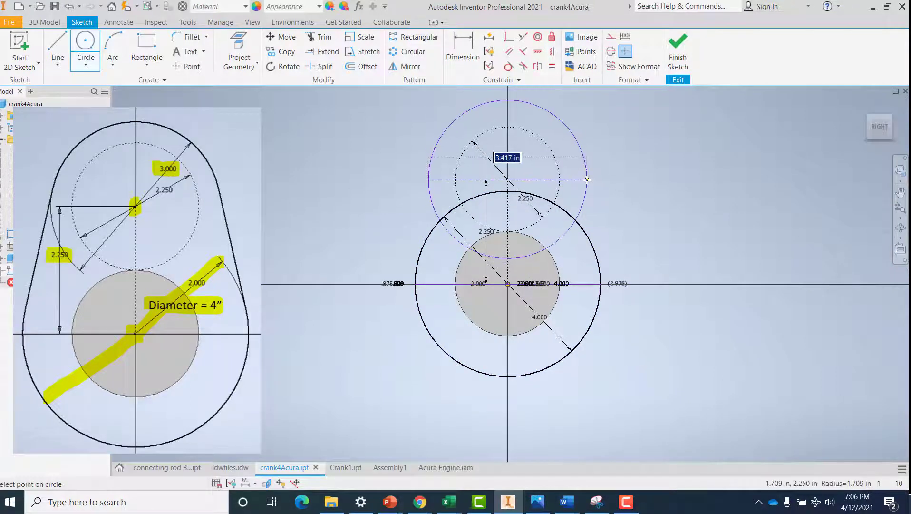
pyautogui.write('3')
pyautogui.press('Return')
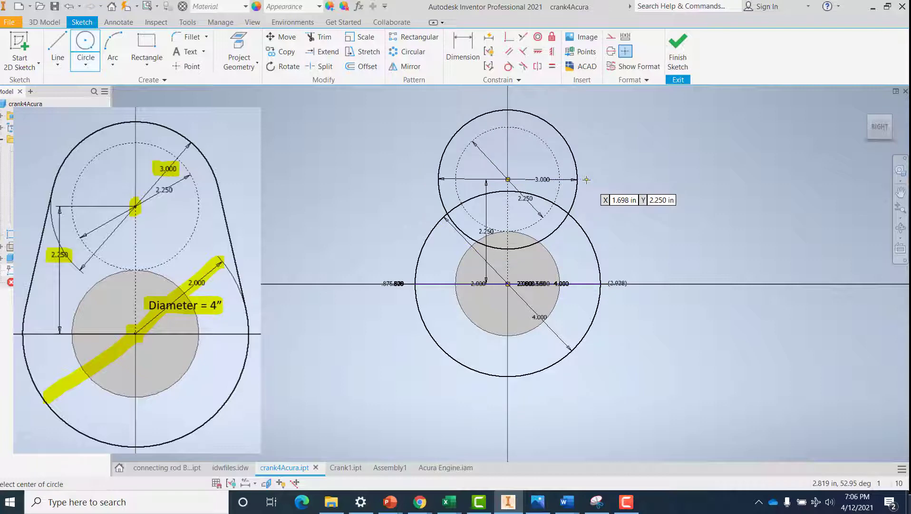
# - Draw a line on the right side tangent to both the 3.000 and 4.000 circles
pyautogui.press('l')
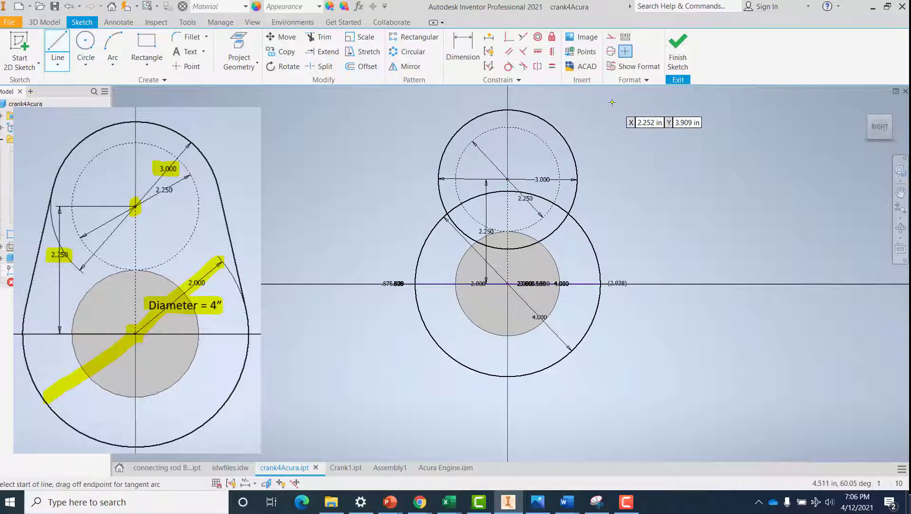
pyautogui.click(612, 102)
pyautogui.click(675, 258)
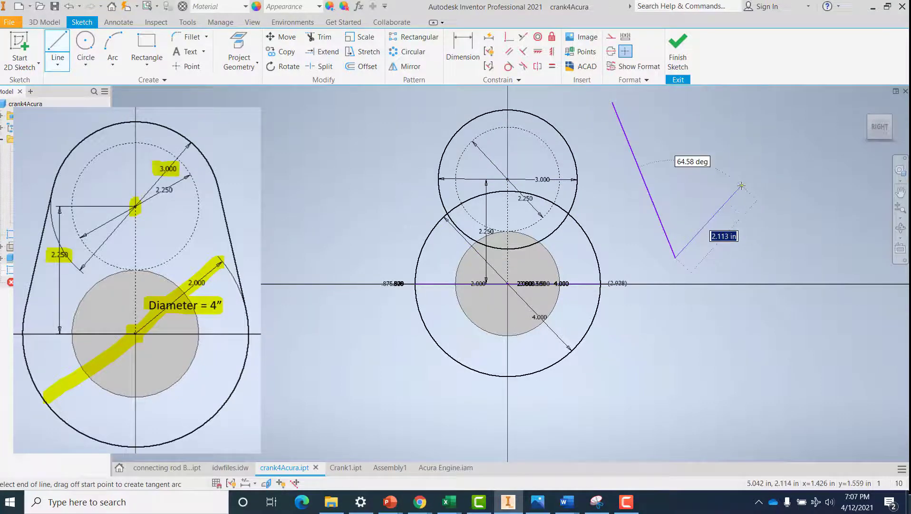
pyautogui.press('Escape')
pyautogui.click(510, 70)
pyautogui.click(622, 126)
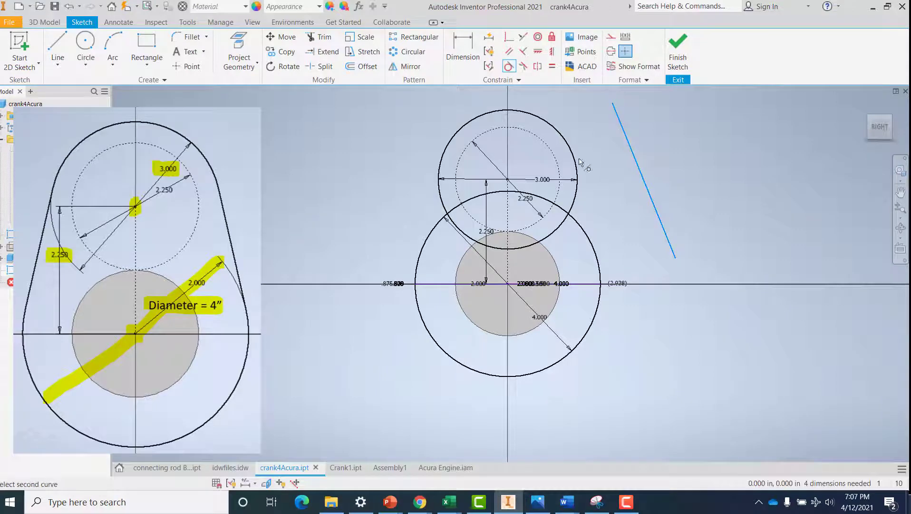
pyautogui.click(577, 163)
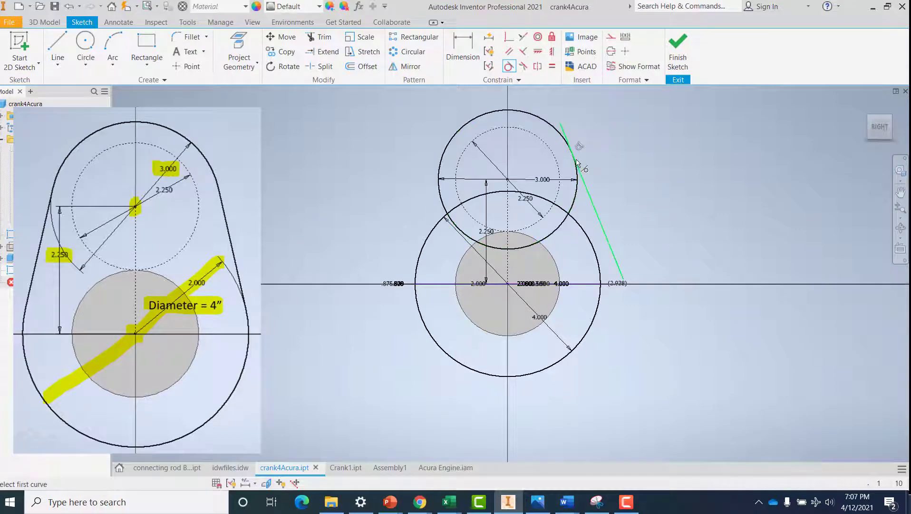
pyautogui.click(597, 256)
pyautogui.scroll(5, 579, 161)
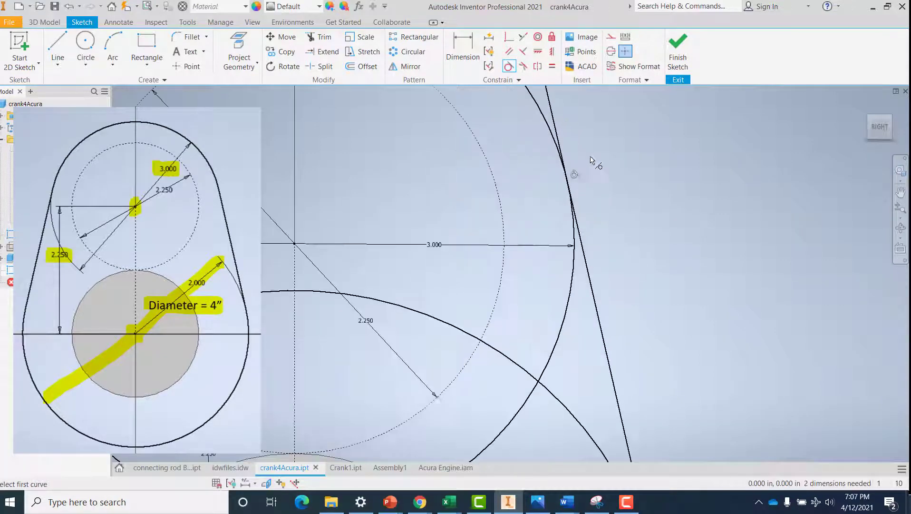
# - Mirror the tangent line to the left side of the circles
pyautogui.press('x')
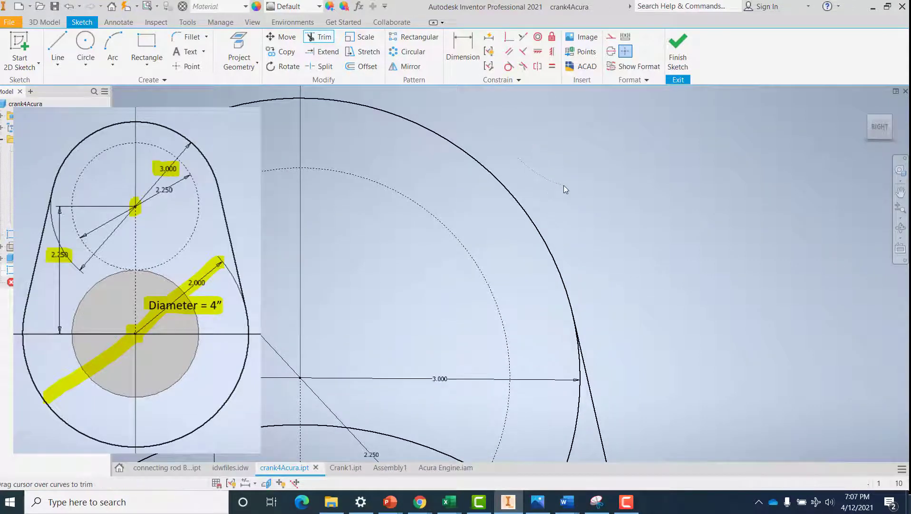
pyautogui.scroll(-5, 564, 187)
pyautogui.scroll(5, 562, 258)
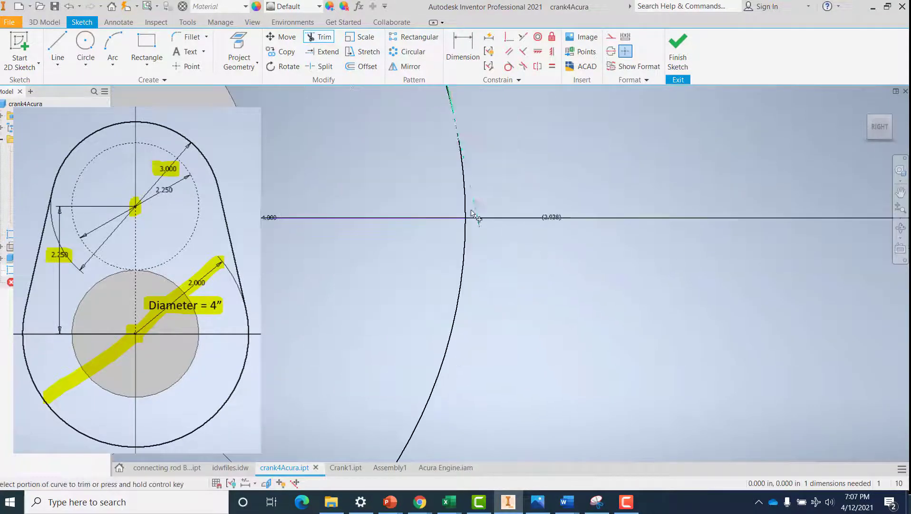
pyautogui.scroll(-6, 482, 204)
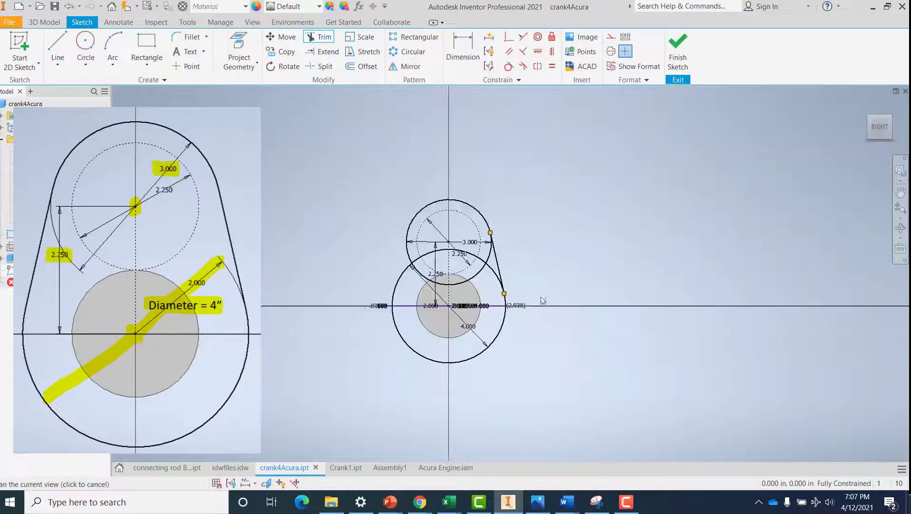
pyautogui.click(407, 66)
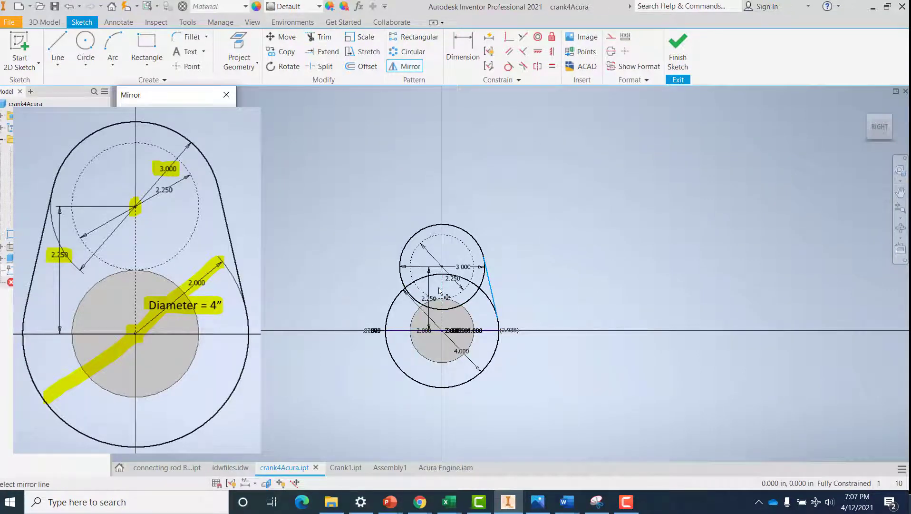
pyautogui.press('Return')
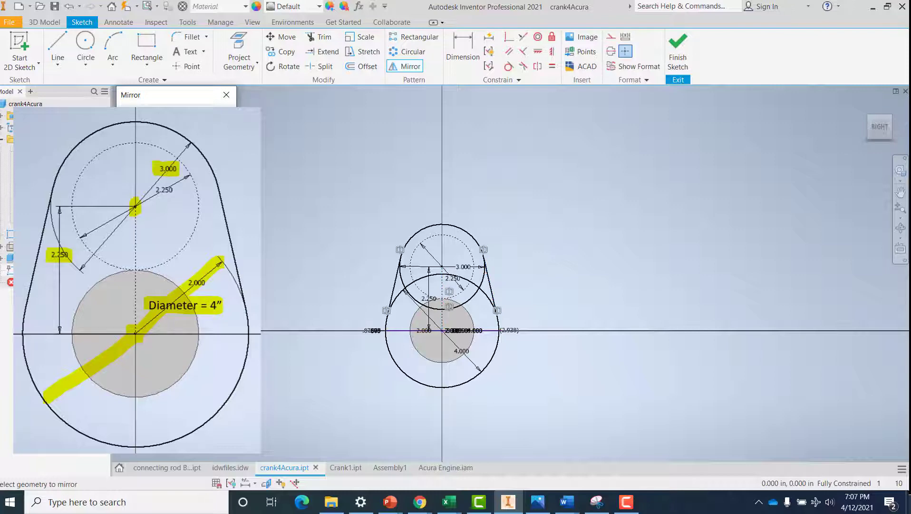
pyautogui.press('Escape')
pyautogui.scroll(3, 582, 297)
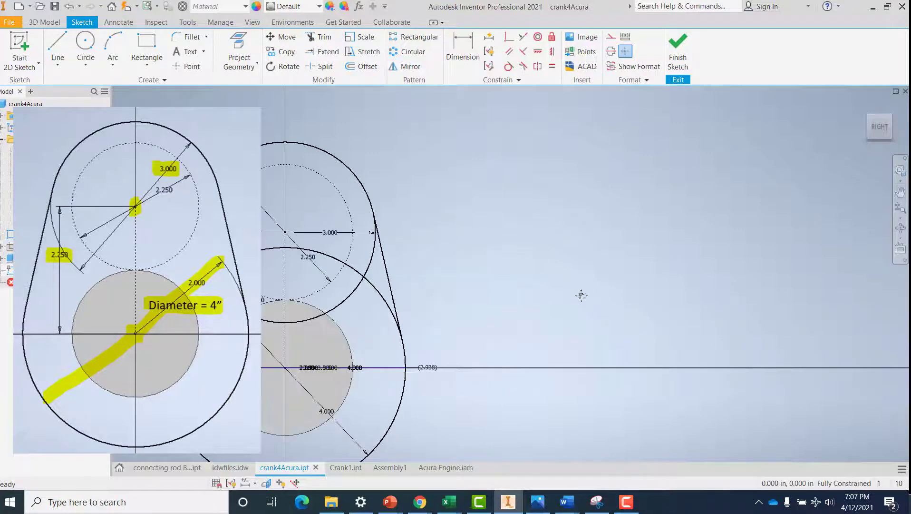
# - Trim away the overlapping inner arcs and leftover small arcs inside the outline
pyautogui.click(312, 37)
pyautogui.moveTo(335, 221)
pyautogui.mouseDown()
pyautogui.moveTo(326, 272)
pyautogui.moveTo(409, 213)
pyautogui.moveTo(459, 271)
pyautogui.mouseUp()
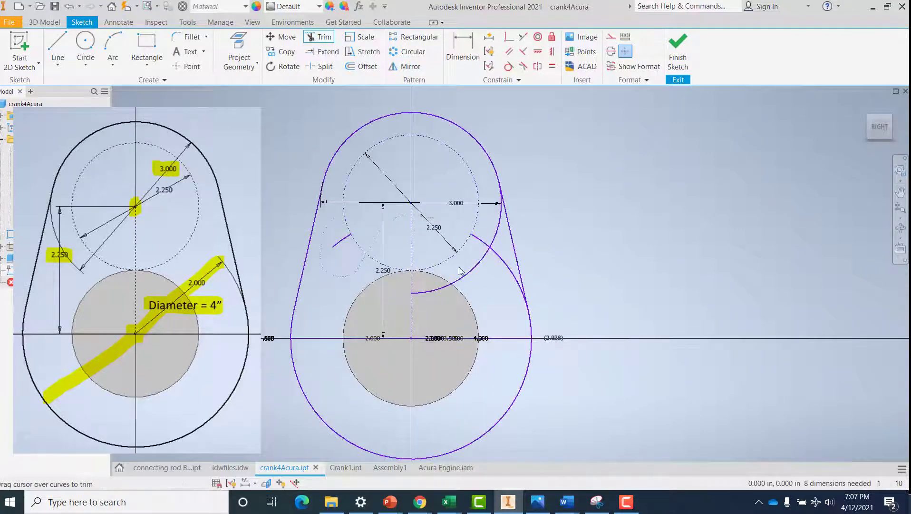
pyautogui.moveTo(491, 231); pyautogui.dragTo(490, 240)
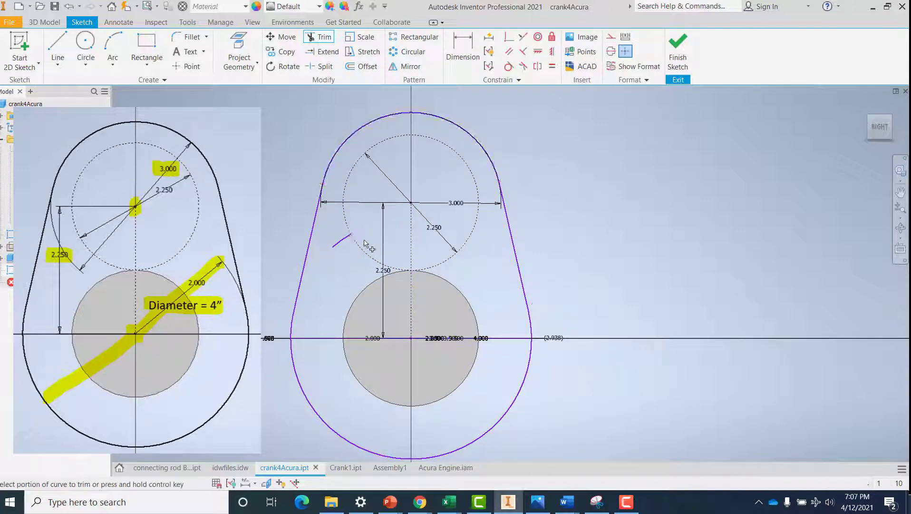
pyautogui.press('Escape')
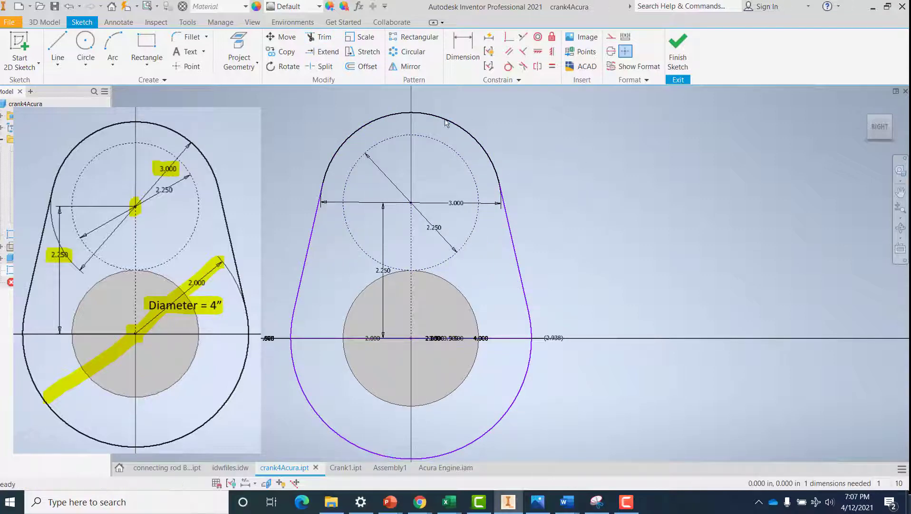
# - Switch the lower arc from construction to normal geometry
pyautogui.rightClick(464, 135)
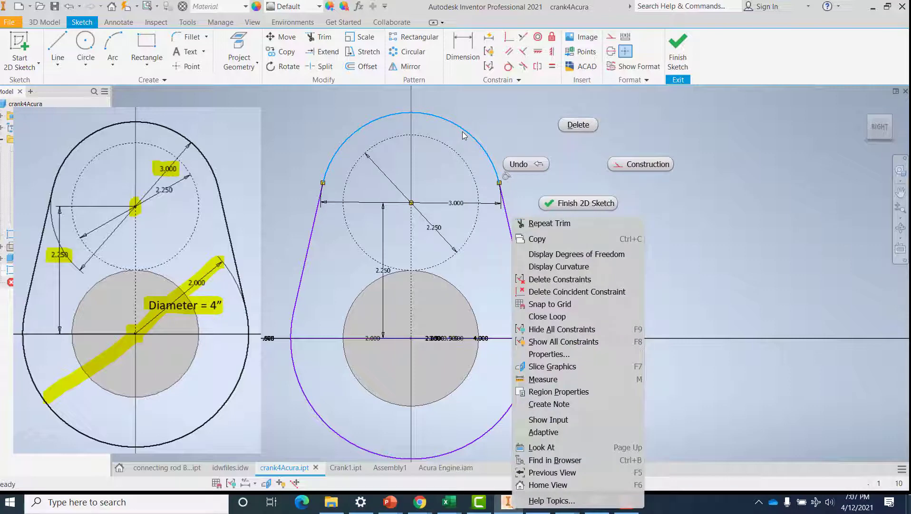
pyautogui.click(702, 303)
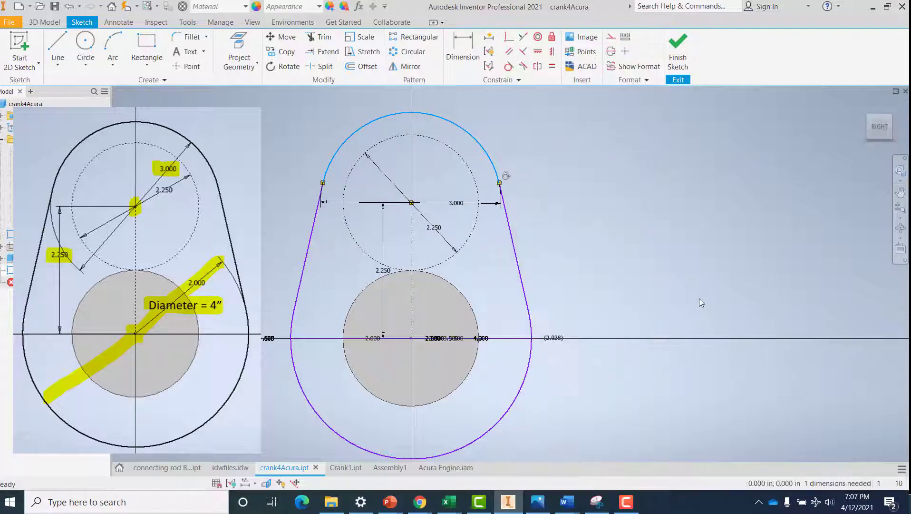
pyautogui.click(522, 391)
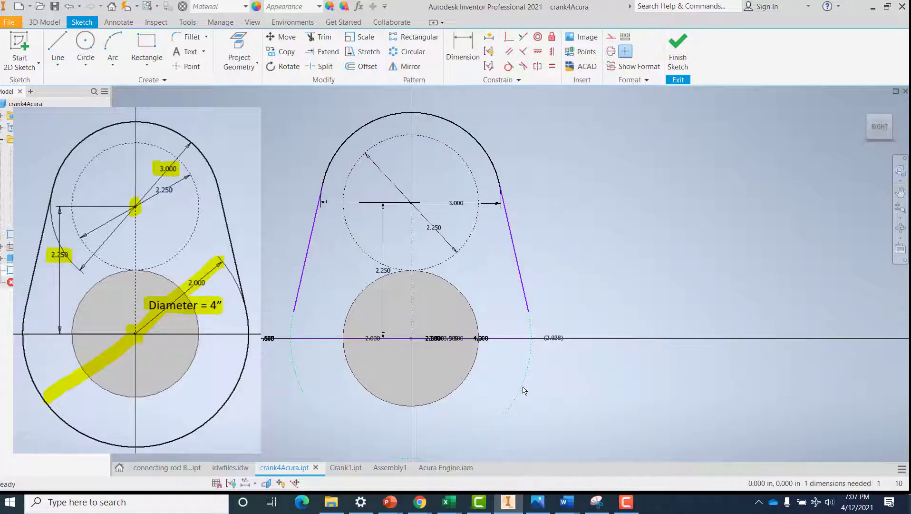
pyautogui.click(523, 389)
pyautogui.click(616, 40)
pyautogui.click(541, 220)
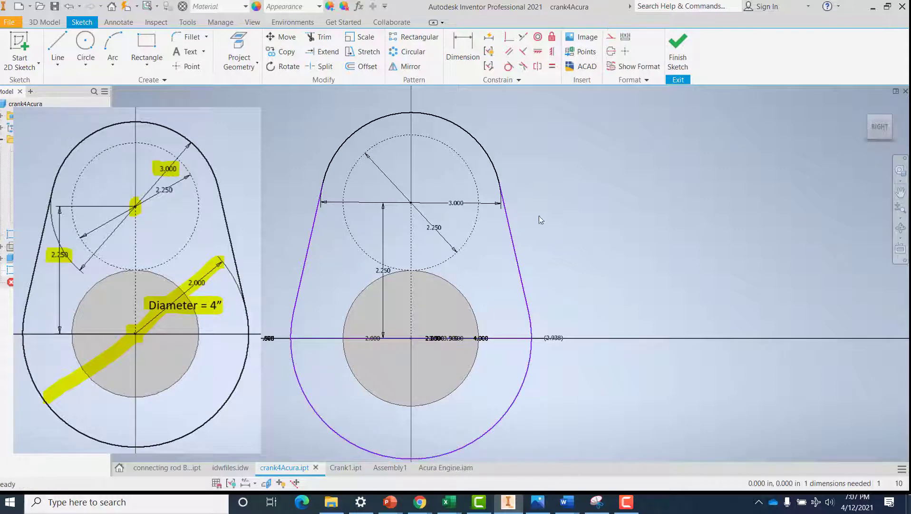
# - Close the crank web outline into a single loop with Close Loop
pyautogui.rightClick(474, 138)
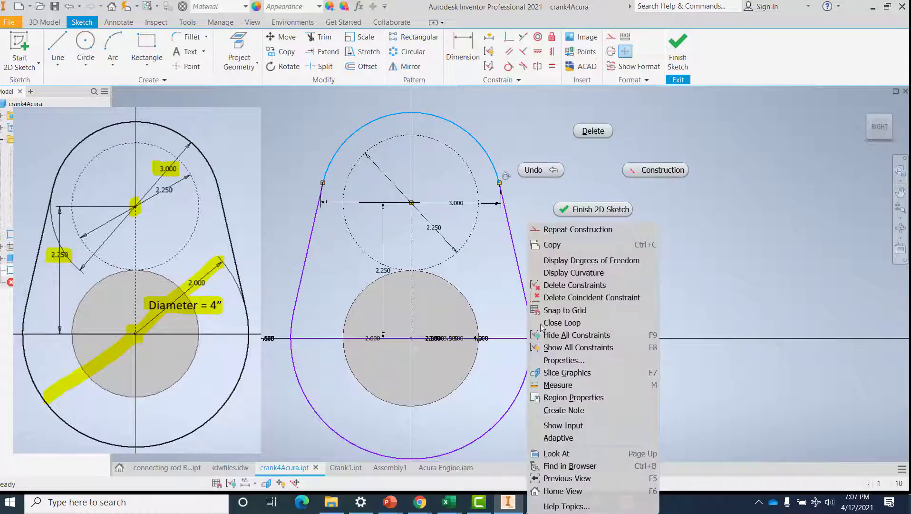
pyautogui.click(561, 323)
pyautogui.click(513, 257)
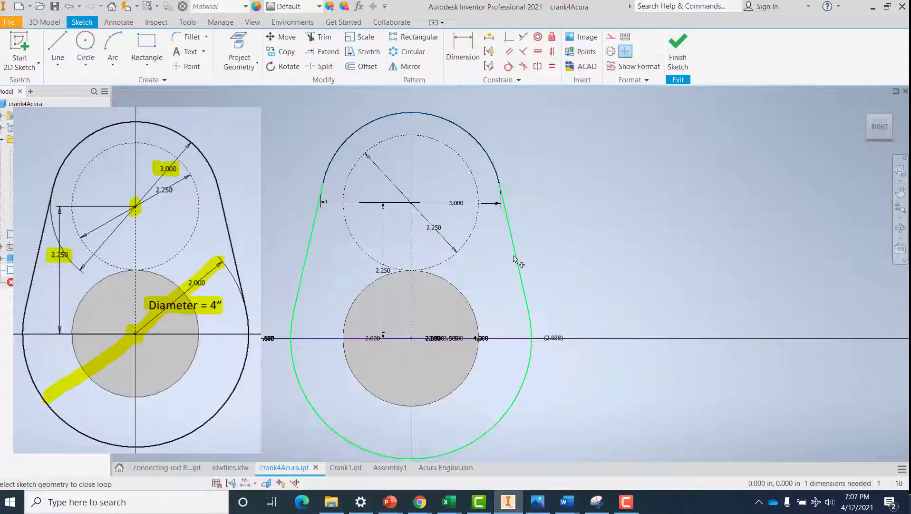
pyautogui.click(422, 274)
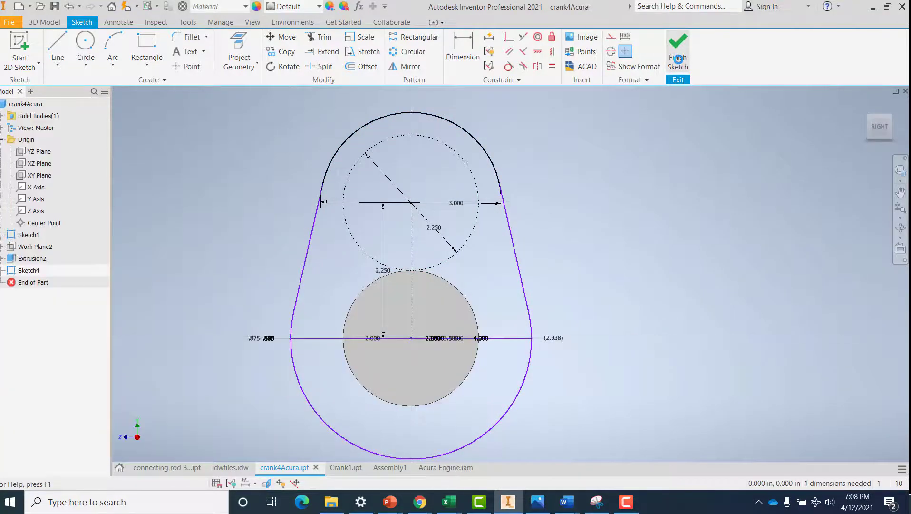
# - Extrude the teardrop crank-web profile 0.5 in into Extrusion3 beside the main journal
pyautogui.click(678, 59)
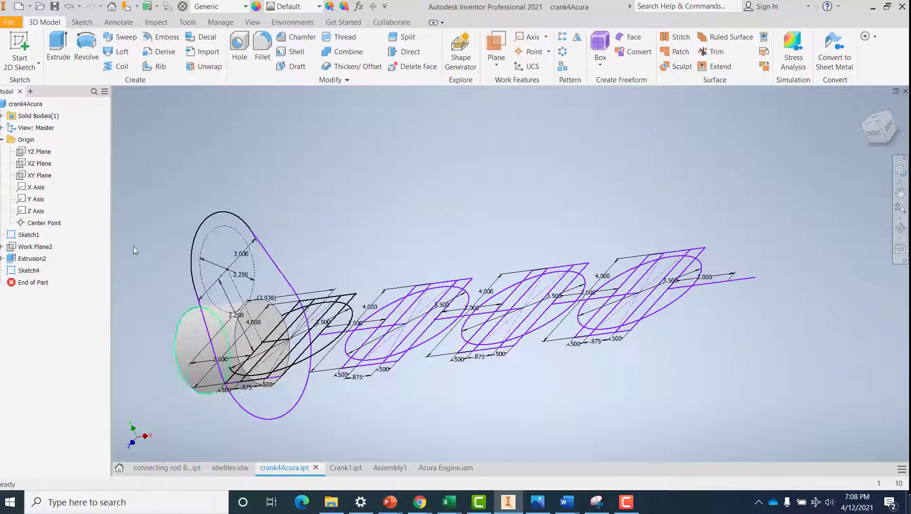
pyautogui.click(58, 48)
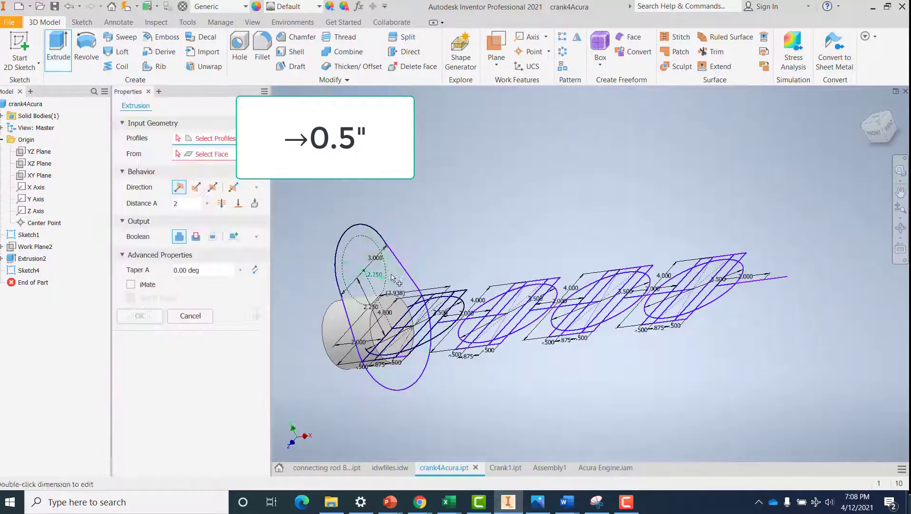
pyautogui.click(399, 280)
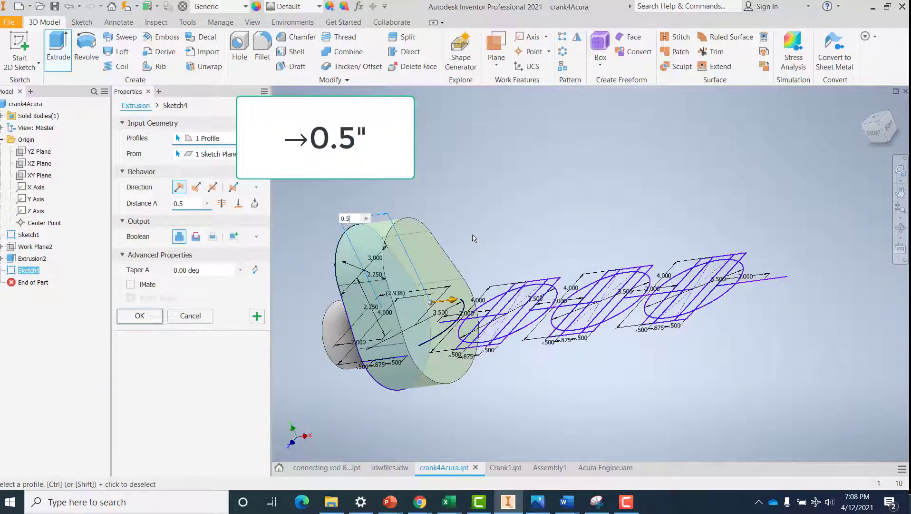
pyautogui.scroll(-5, 375, 385)
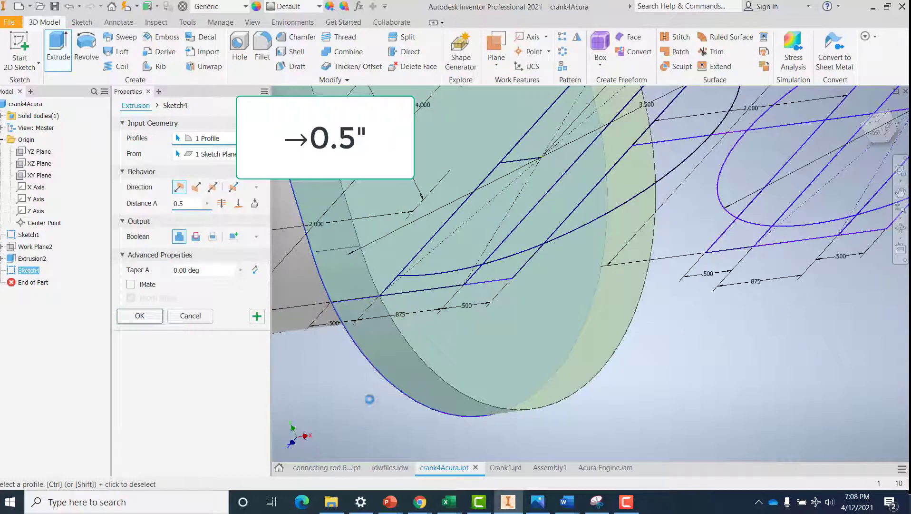
pyautogui.keyDown('shift'); pyautogui.moveTo(331, 382); pyautogui.dragTo(345, 364, button='middle'); pyautogui.keyUp('shift')
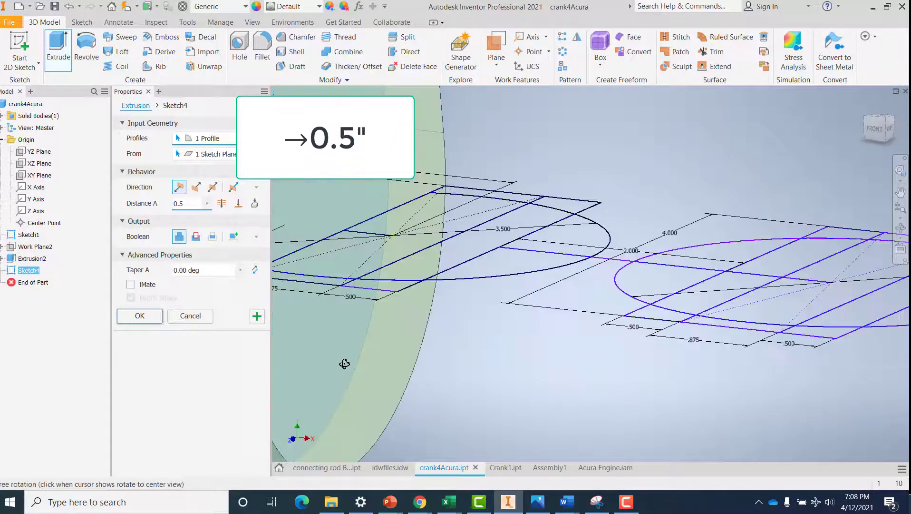
pyautogui.scroll(5, 485, 364)
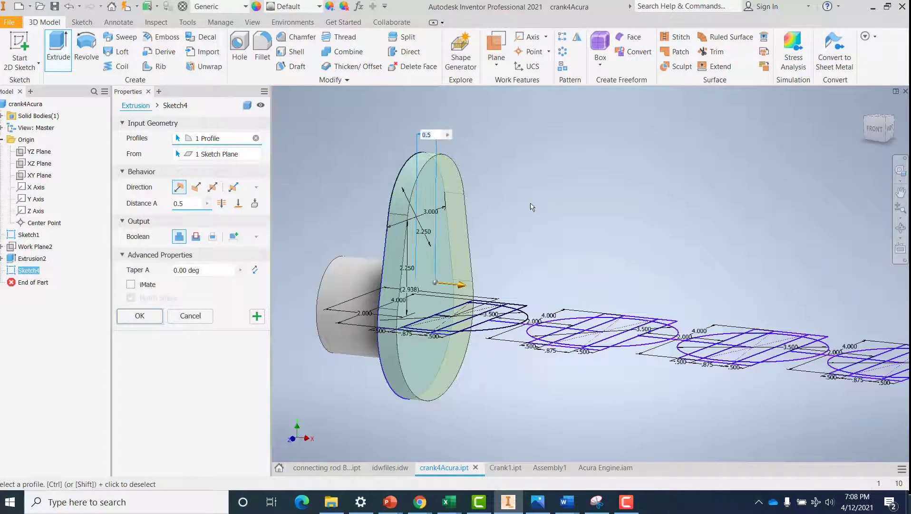
pyautogui.press('Return')
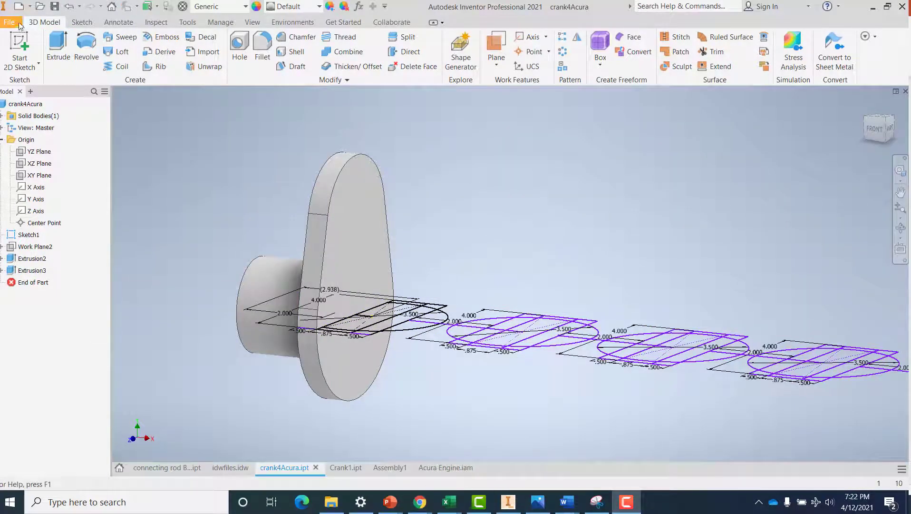
# - Create Sketch5 on the web face with a 2.250 diameter circle centred on the web's top arc
pyautogui.click(20, 45)
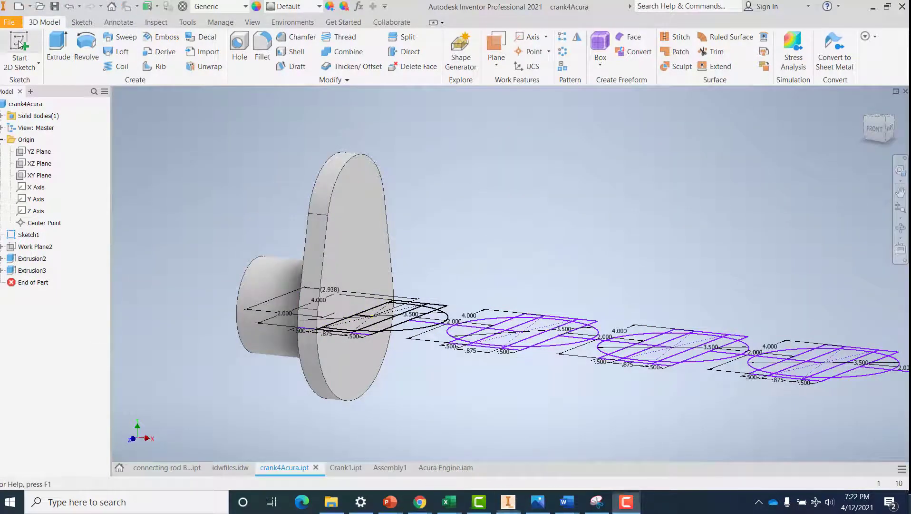
pyautogui.click(366, 228)
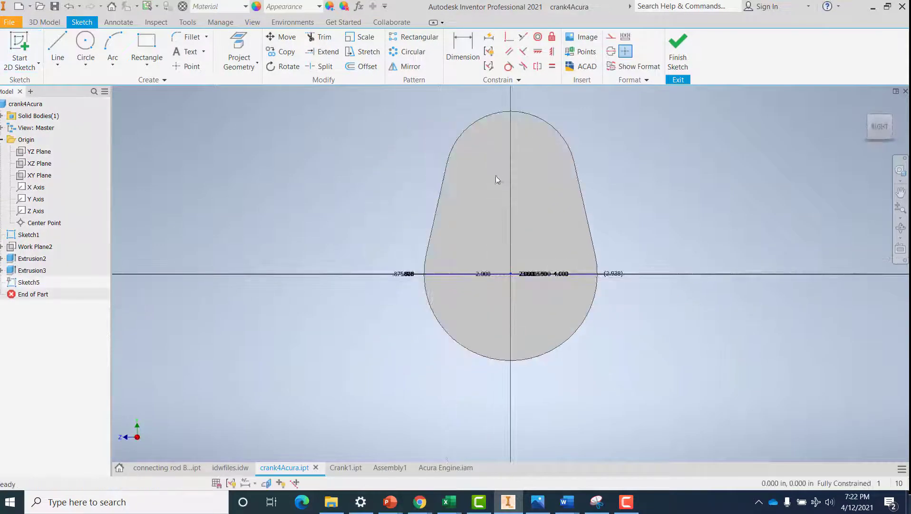
pyautogui.click(94, 57)
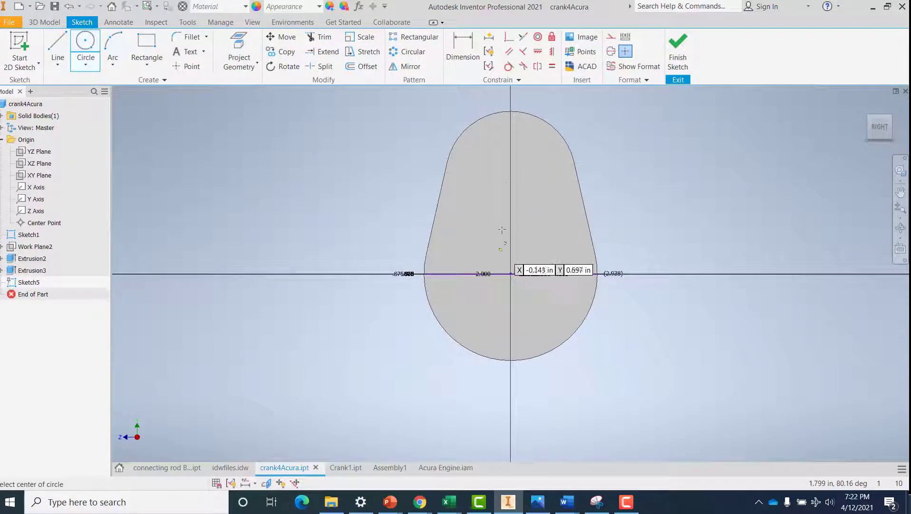
pyautogui.click(511, 176)
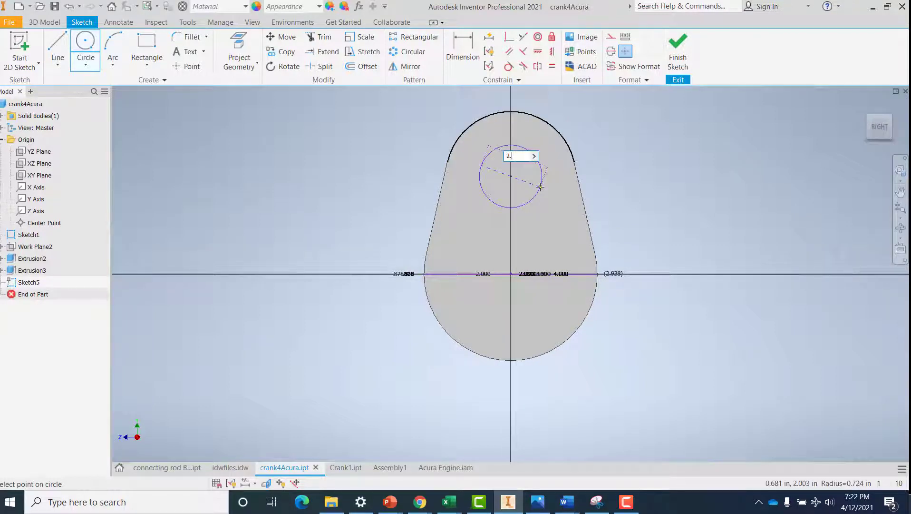
pyautogui.press('Return')
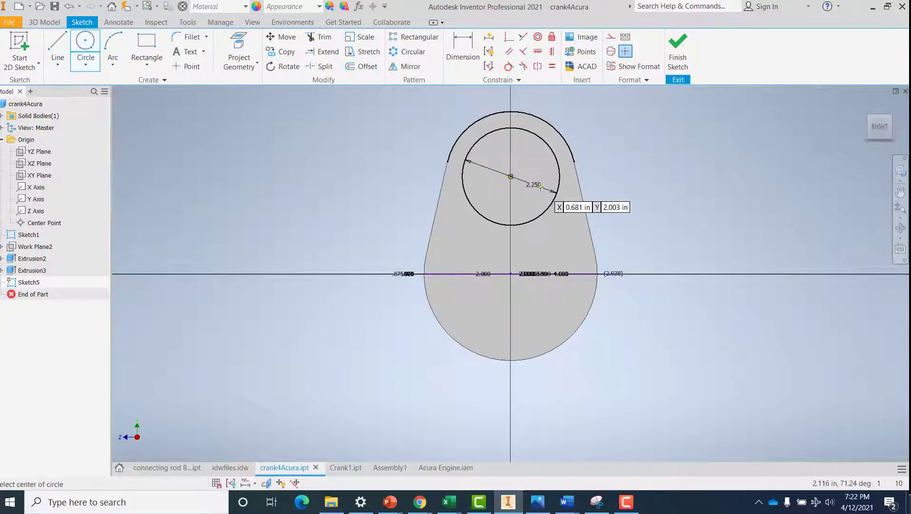
pyautogui.click(672, 58)
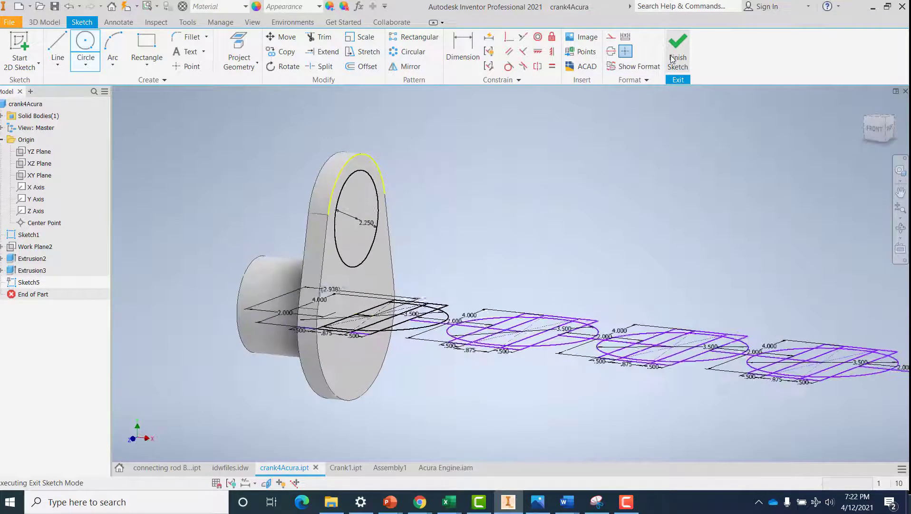
# - Extrude the 2.250 circle 0.875 in into the crank pin (Extrusion4) and inspect it from above
pyautogui.click(62, 47)
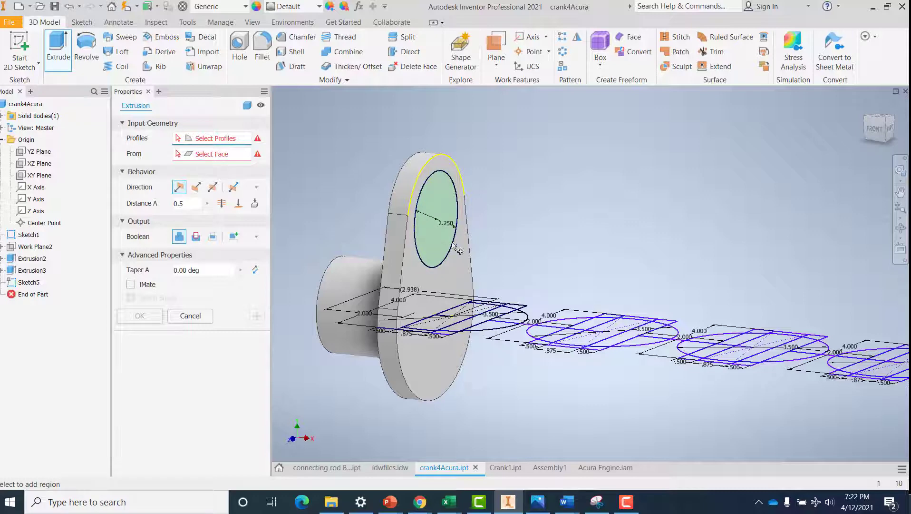
pyautogui.click(452, 245)
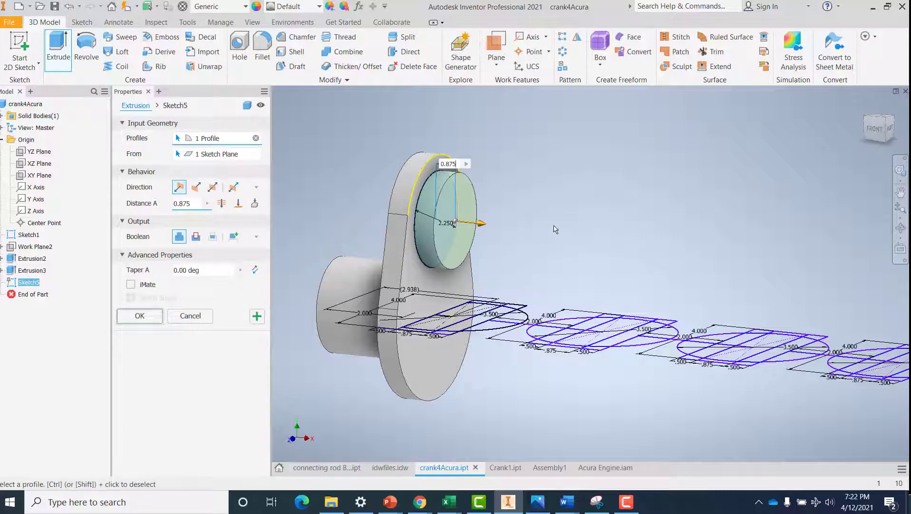
pyautogui.press('Return')
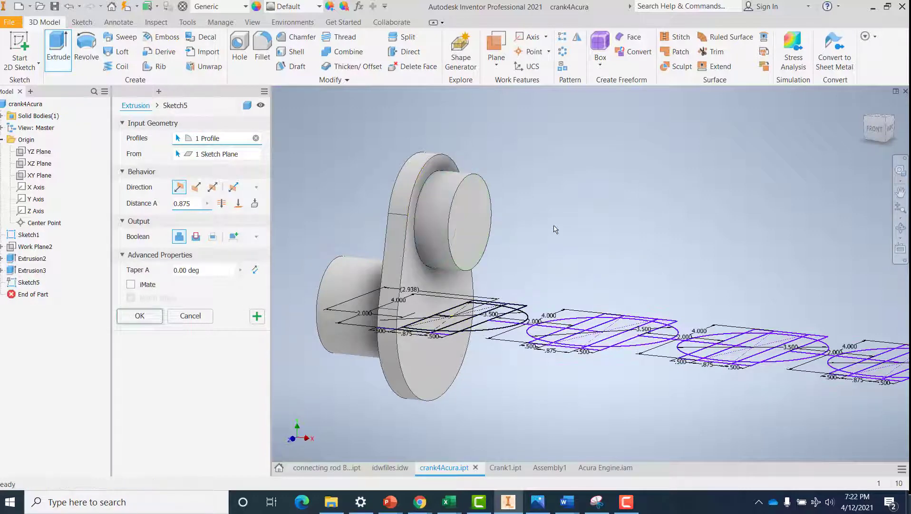
pyautogui.keyDown('shift'); pyautogui.moveTo(533, 184); pyautogui.dragTo(535, 240, button='middle'); pyautogui.keyUp('shift')
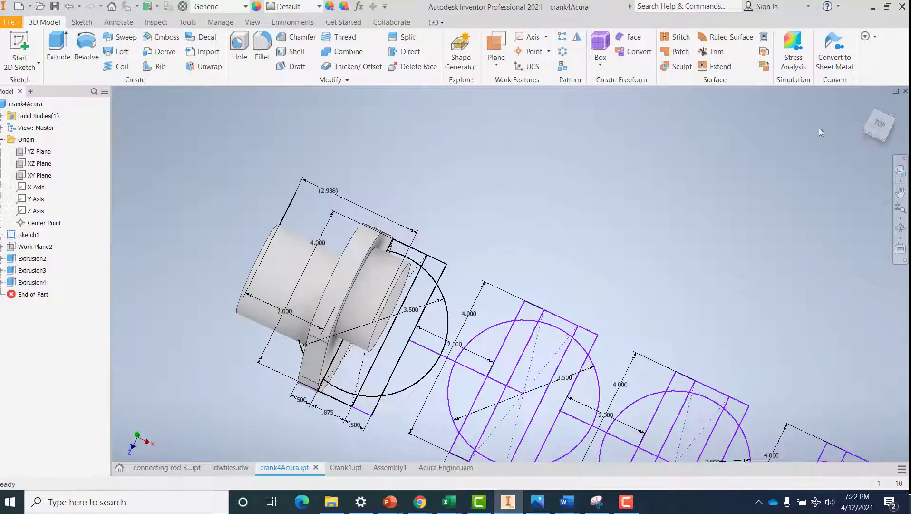
pyautogui.click(879, 127)
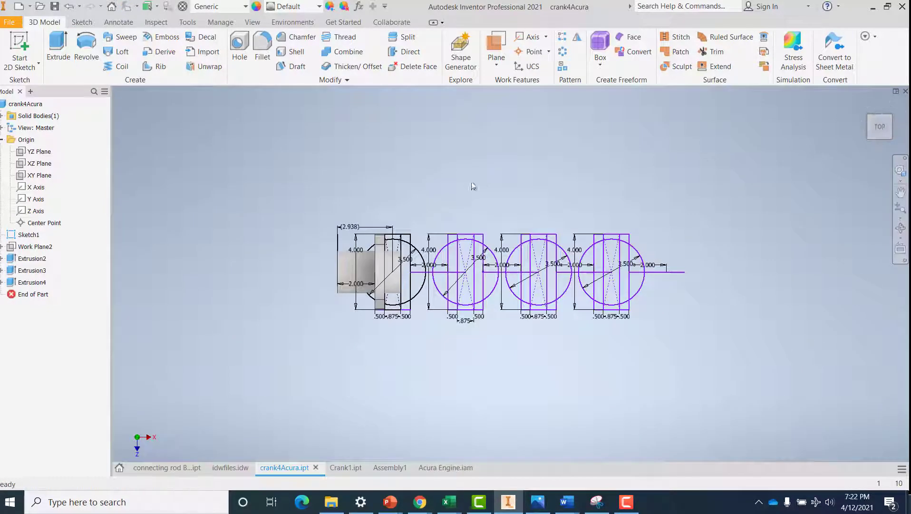
pyautogui.moveTo(453, 232)
pyautogui.keyDown('shift'); pyautogui.mouseDown(button='middle')
pyautogui.moveTo(437, 164)
pyautogui.moveTo(433, 195)
pyautogui.moveTo(443, 175)
pyautogui.moveTo(403, 189)
pyautogui.moveTo(401, 197)
pyautogui.mouseUp(button='middle'); pyautogui.keyUp('shift')
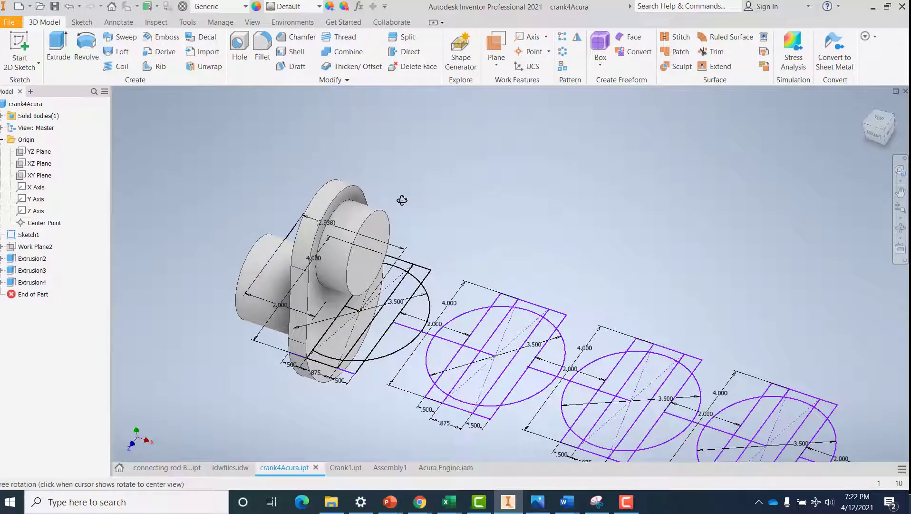
# - Create Work Plane3 as a midplane between the two crank-pin faces
pyautogui.click(497, 66)
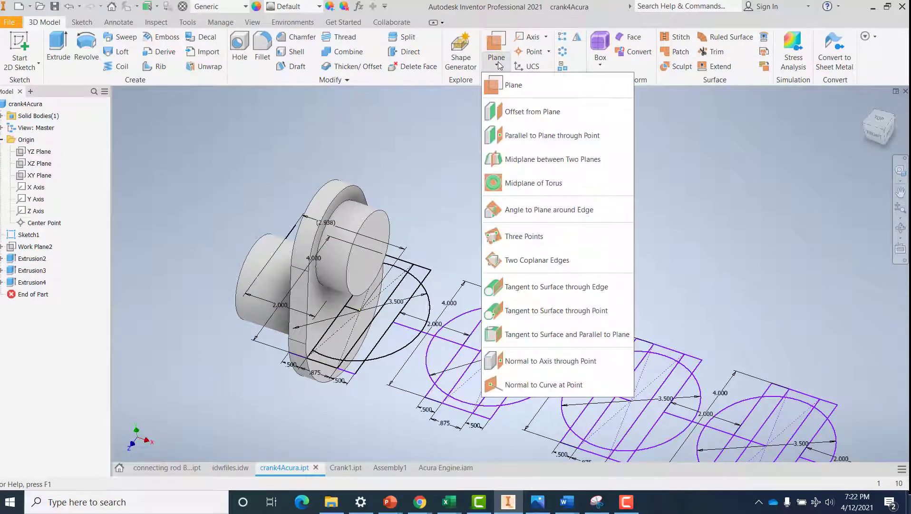
pyautogui.click(528, 169)
pyautogui.click(370, 261)
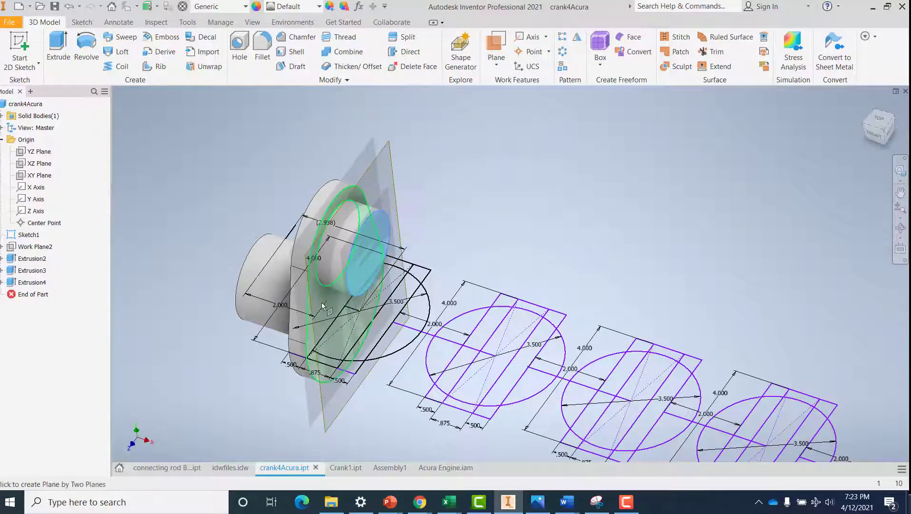
pyautogui.click(316, 312)
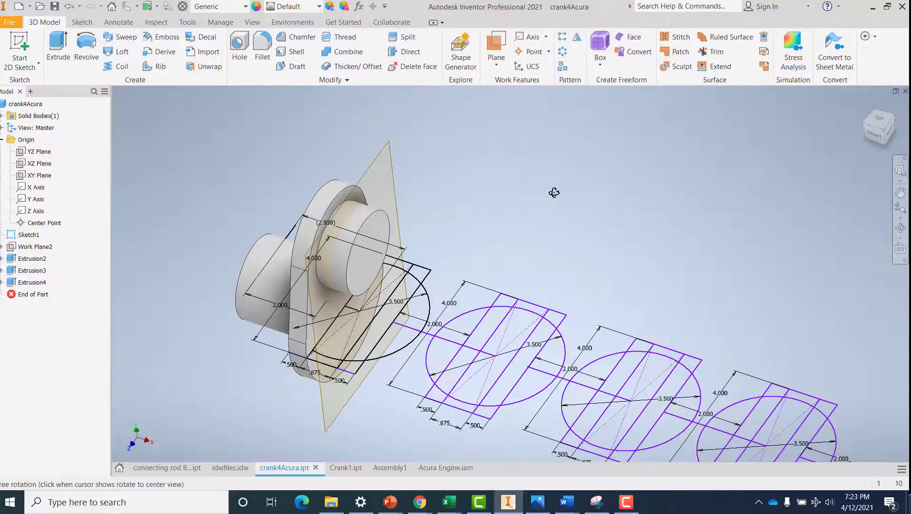
pyautogui.keyDown('shift'); pyautogui.moveTo(551, 193); pyautogui.dragTo(555, 185, button='middle'); pyautogui.keyUp('shift')
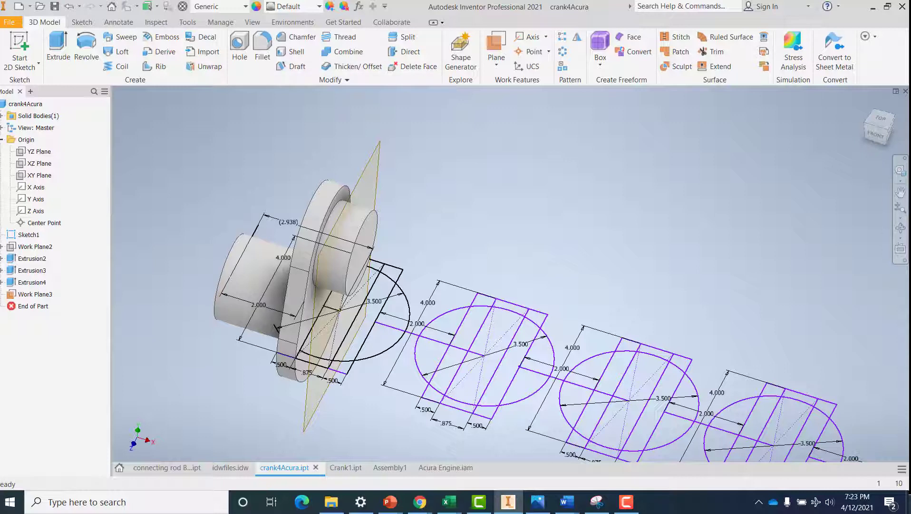
pyautogui.press('F10')
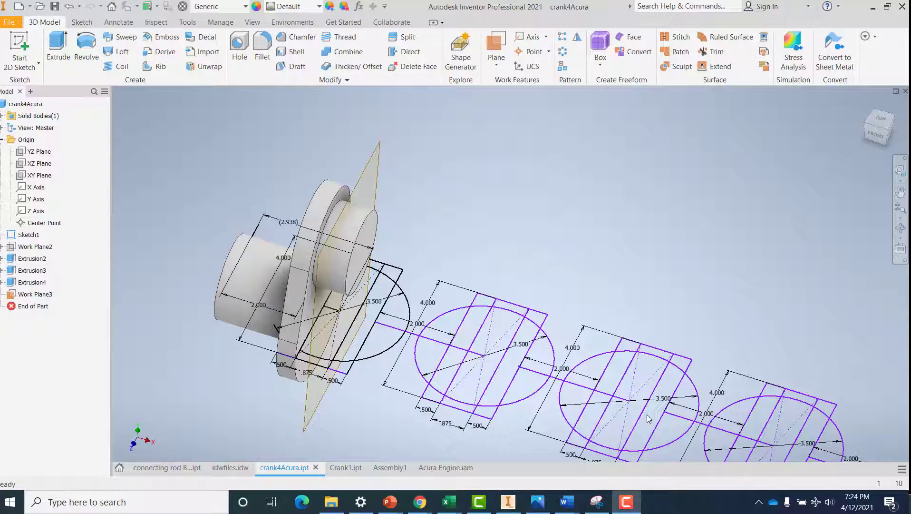
# - Mirror the crank-web extrusion across Work Plane3 as Mirror1, then turn off Work Plane3's visibility
pyautogui.click(577, 39)
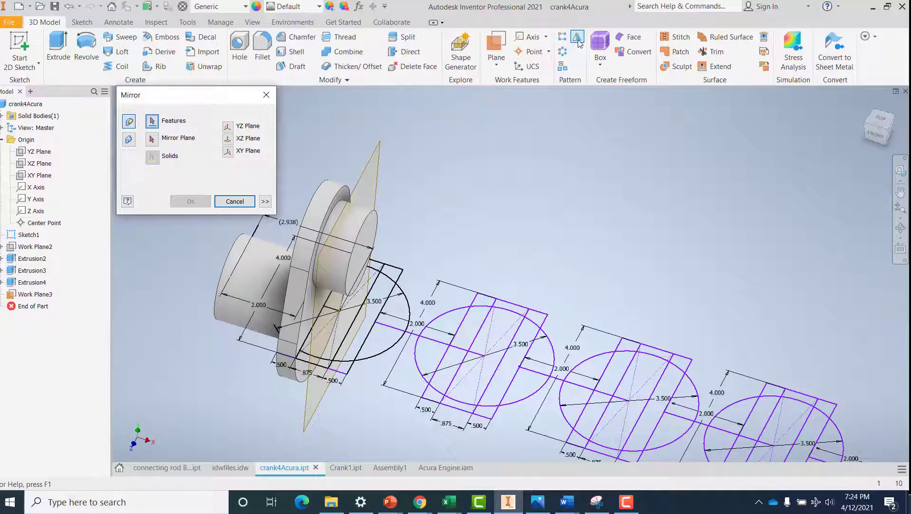
pyautogui.click(30, 271)
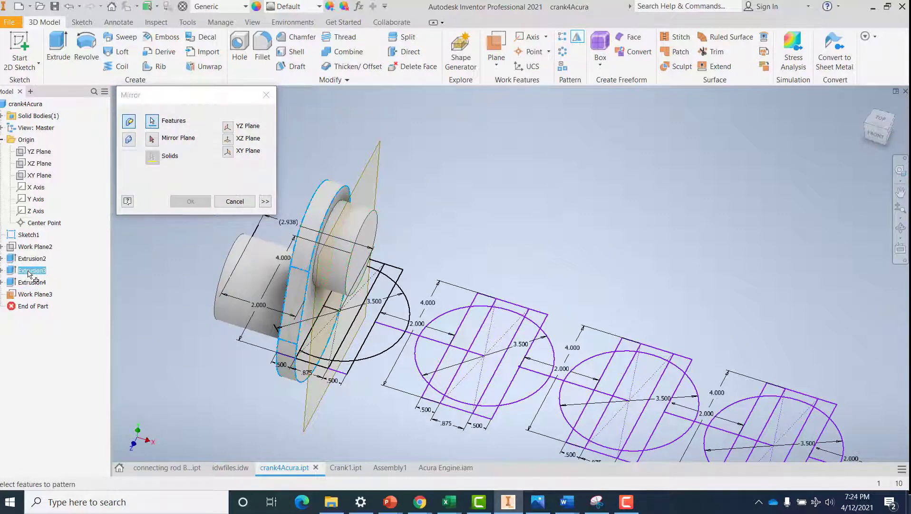
pyautogui.click(152, 138)
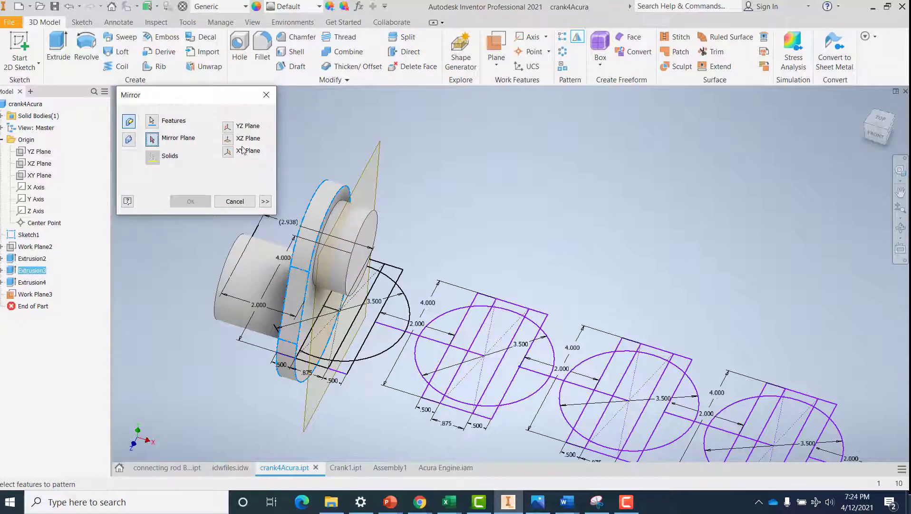
pyautogui.click(372, 162)
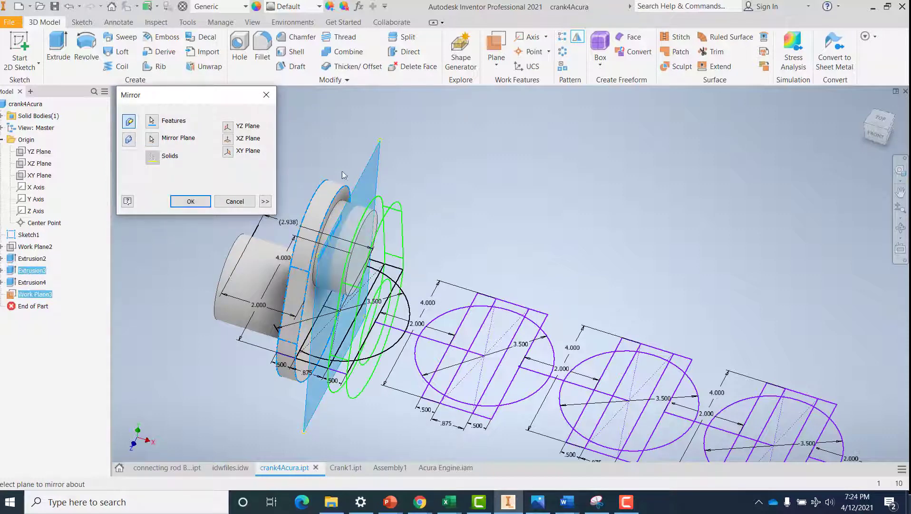
pyautogui.click(191, 201)
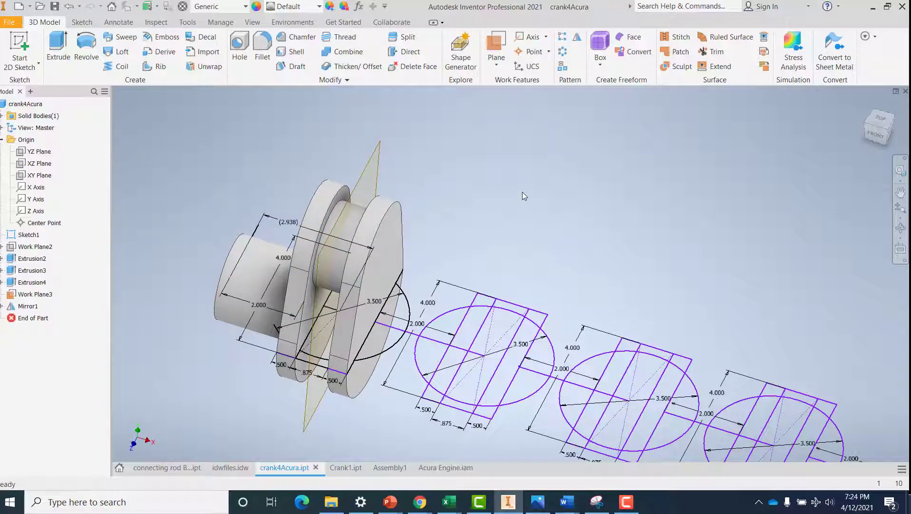
pyautogui.moveTo(514, 181)
pyautogui.keyDown('shift'); pyautogui.mouseDown(button='middle')
pyautogui.moveTo(476, 193)
pyautogui.moveTo(553, 172)
pyautogui.moveTo(553, 146)
pyautogui.moveTo(543, 169)
pyautogui.moveTo(495, 176)
pyautogui.mouseUp(button='middle'); pyautogui.keyUp('shift')
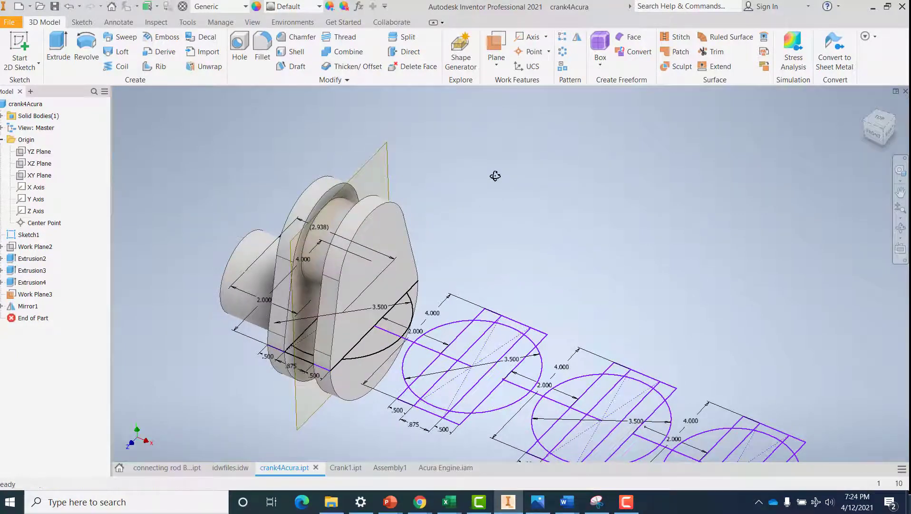
pyautogui.rightClick(35, 294)
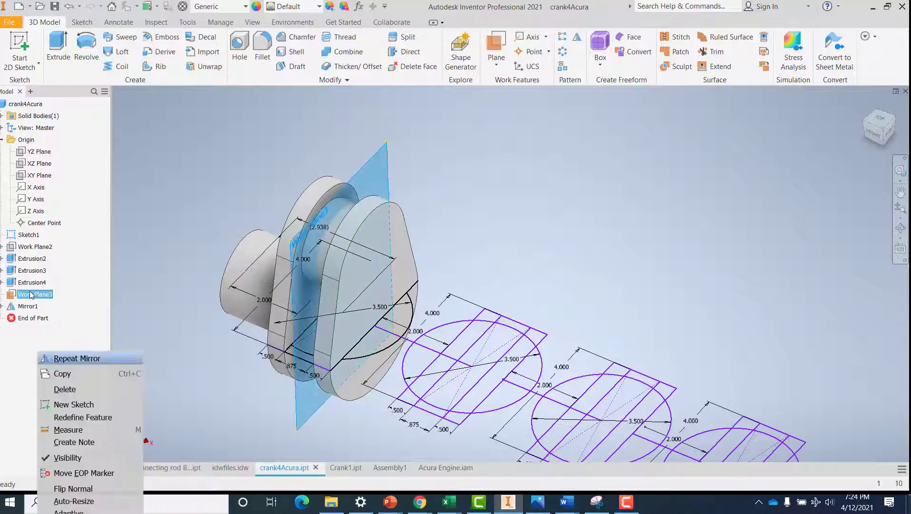
pyautogui.click(68, 457)
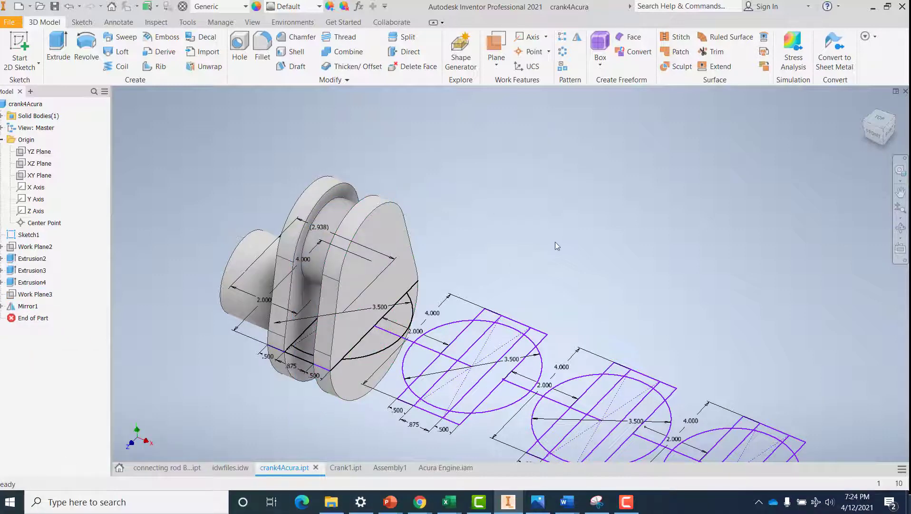
# - Create Sketch6 on the mirrored web's outer face with a 2.25 diameter circle at the origin
pyautogui.click(19, 42)
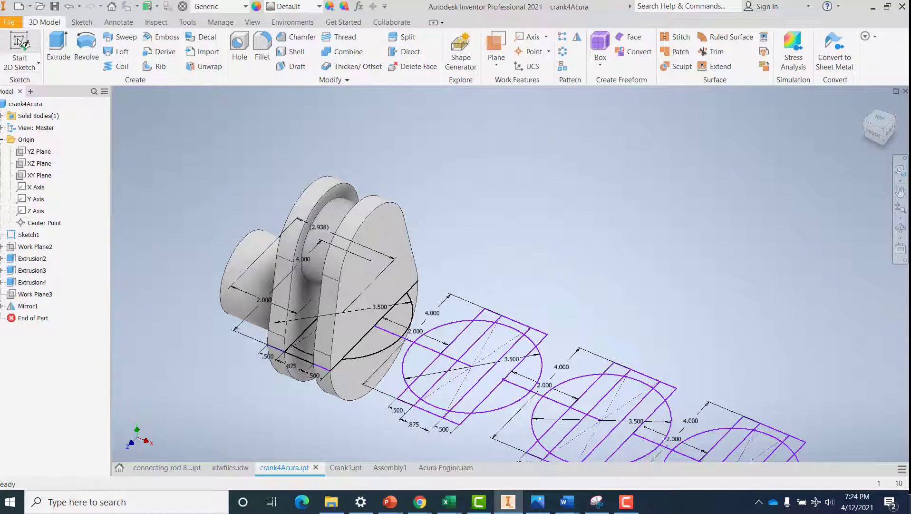
pyautogui.click(393, 261)
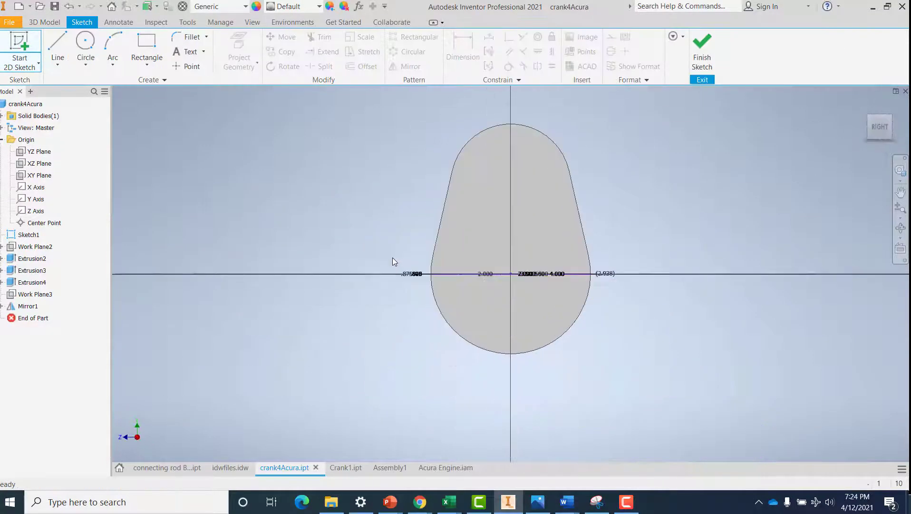
pyautogui.click(85, 46)
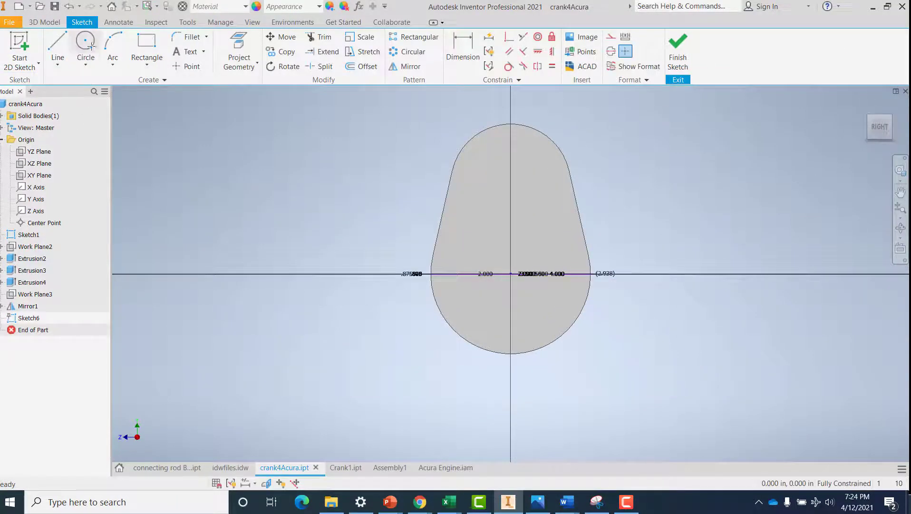
pyautogui.click(510, 274)
pyautogui.write('2.25')
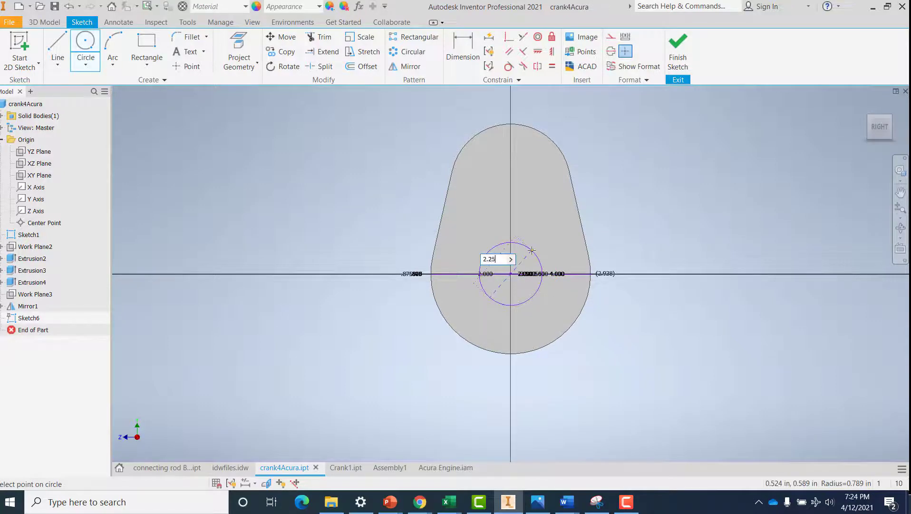
pyautogui.press('Return')
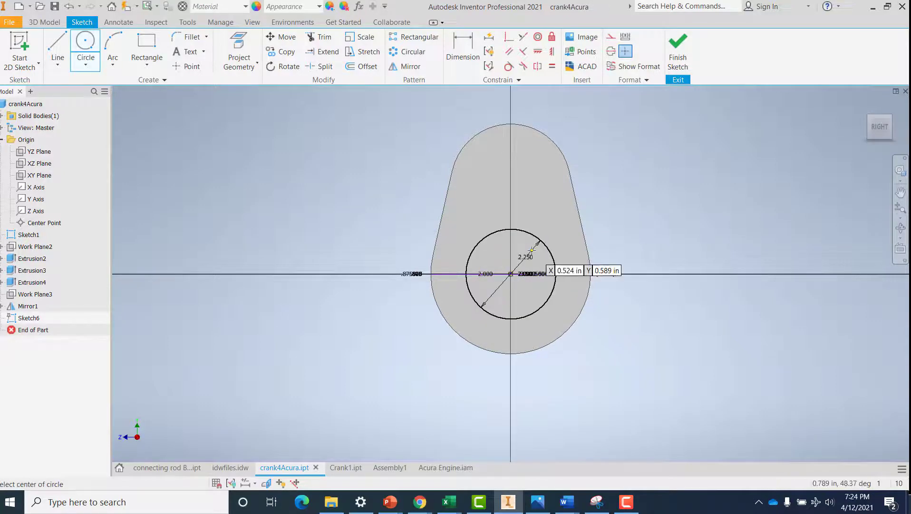
pyautogui.click(677, 56)
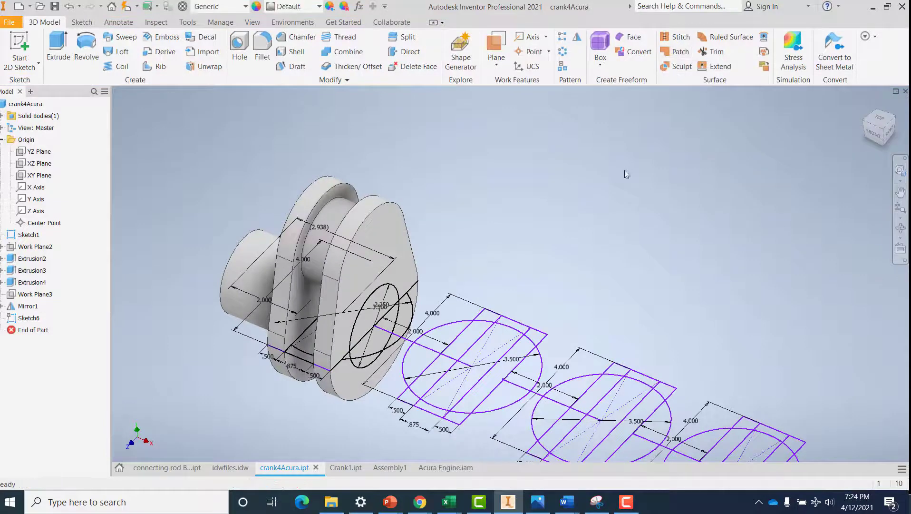
# - Extrude the Sketch6 circle 2.5 in into a second main journal (Extrusion5) and reorient the view
pyautogui.click(58, 47)
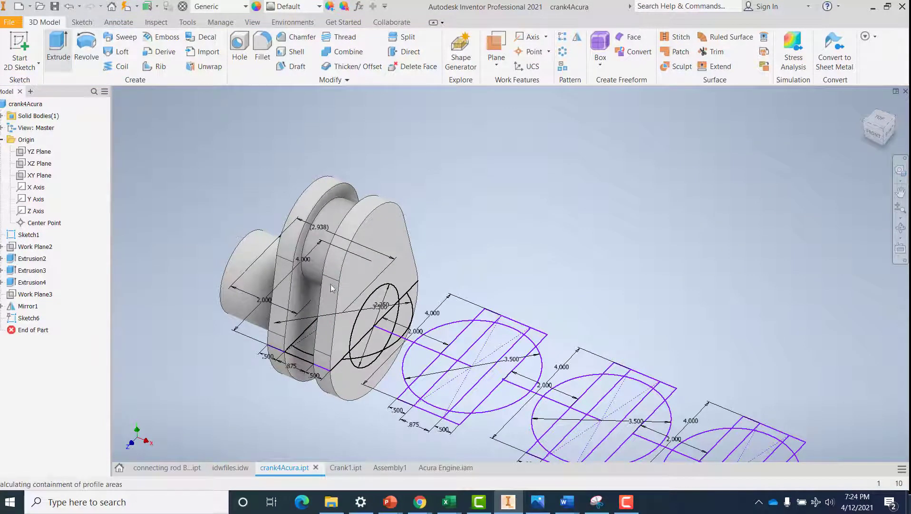
pyautogui.click(471, 318)
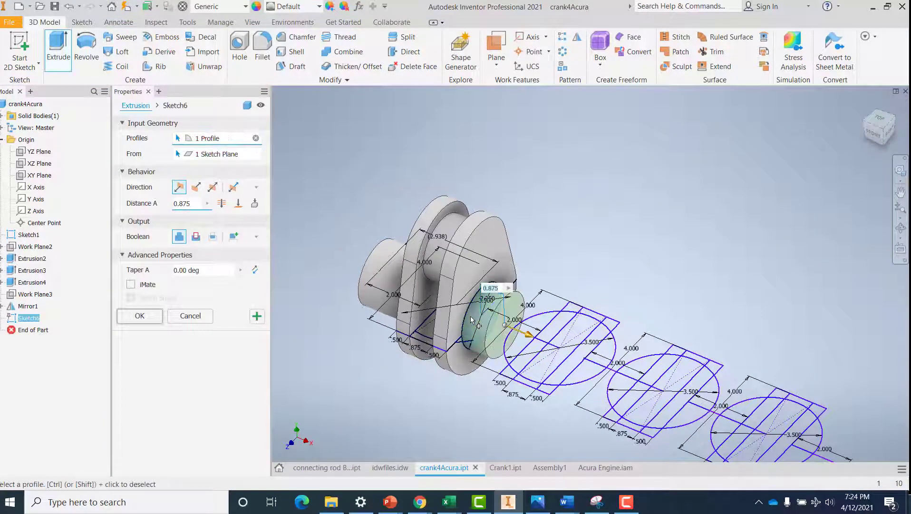
pyautogui.write('2.5')
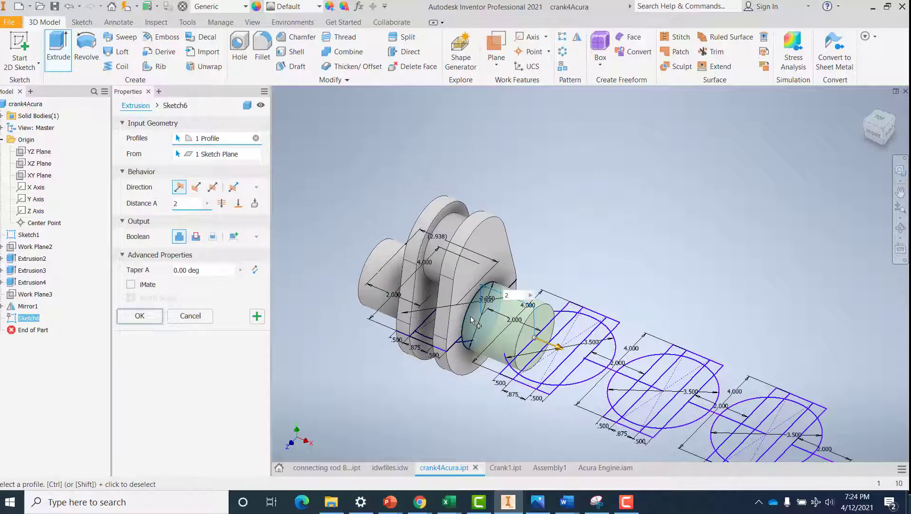
pyautogui.press('Return')
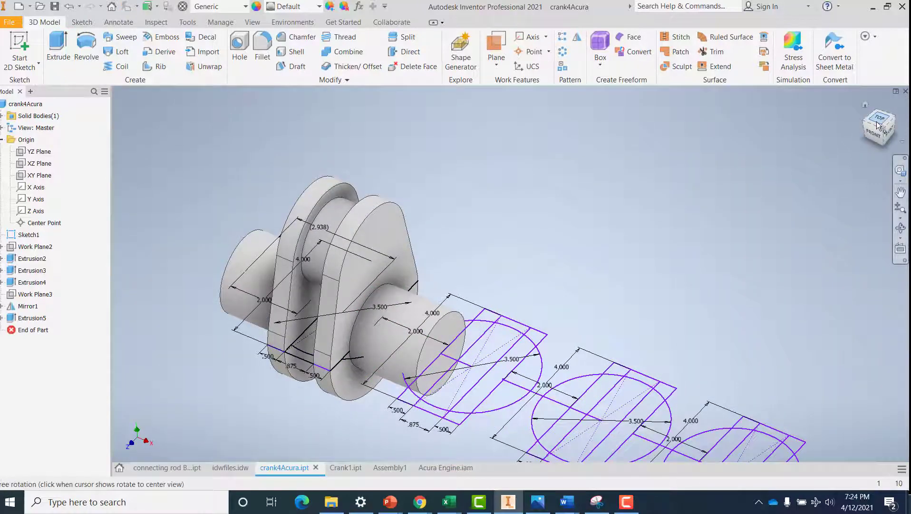
pyautogui.click(878, 125)
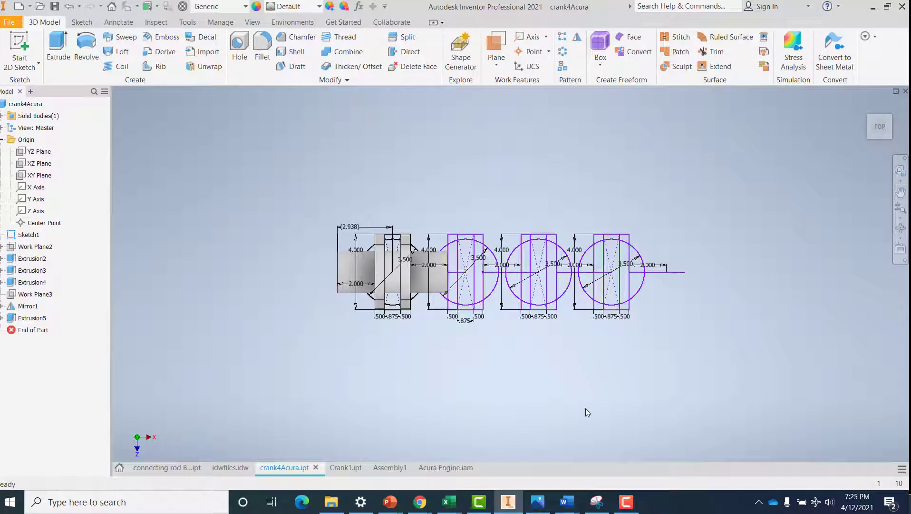
pyautogui.keyDown('shift'); pyautogui.moveTo(554, 412); pyautogui.dragTo(459, 303, button='middle'); pyautogui.keyUp('shift')
pyautogui.scroll(3, 458, 304)
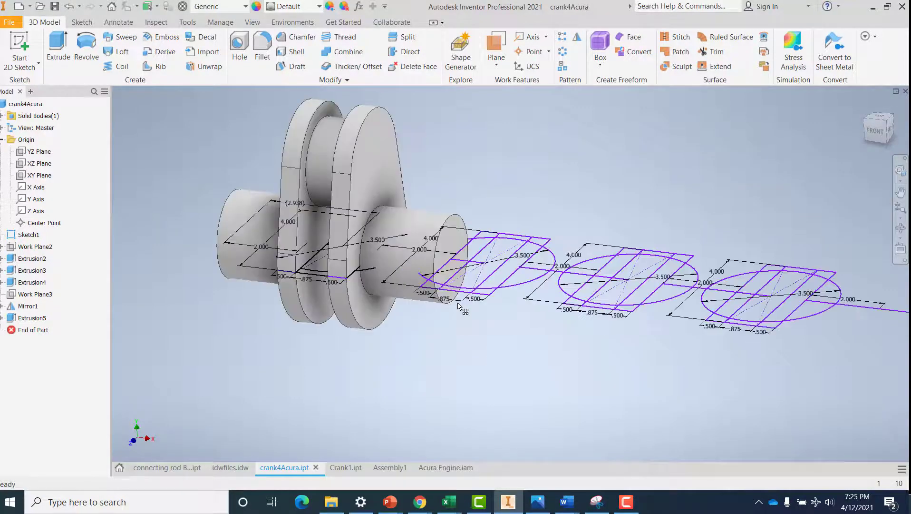
pyautogui.click(2, 283)
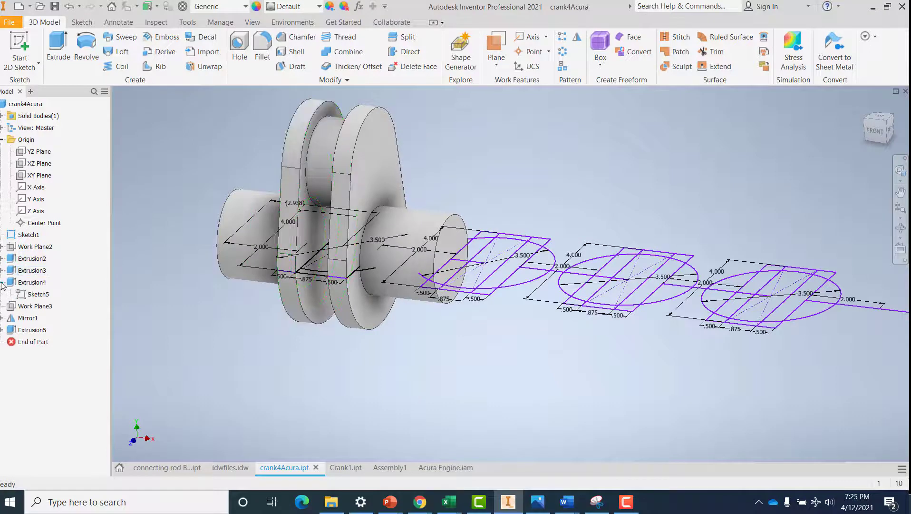
# - Copy Sketch4's web outline using the circle centre as base point, then start Sketch7 on the journal end face
pyautogui.click(2, 270)
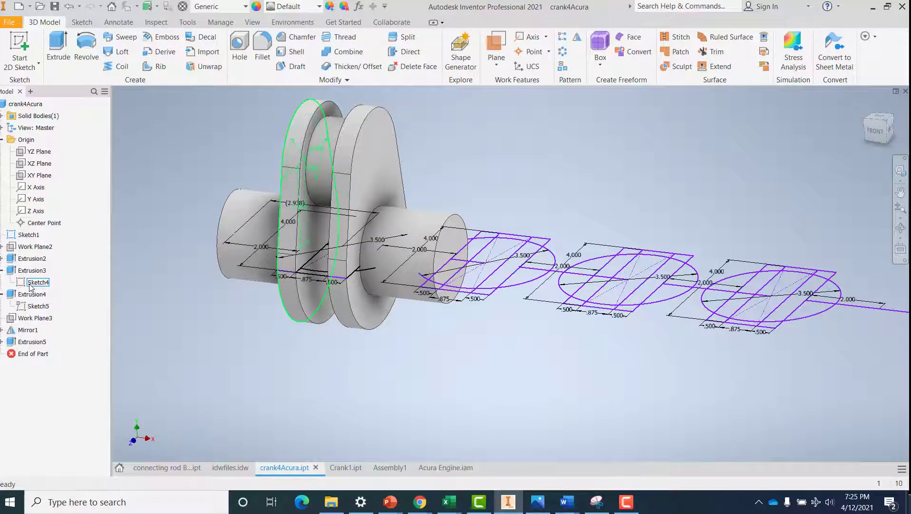
pyautogui.doubleClick(29, 283)
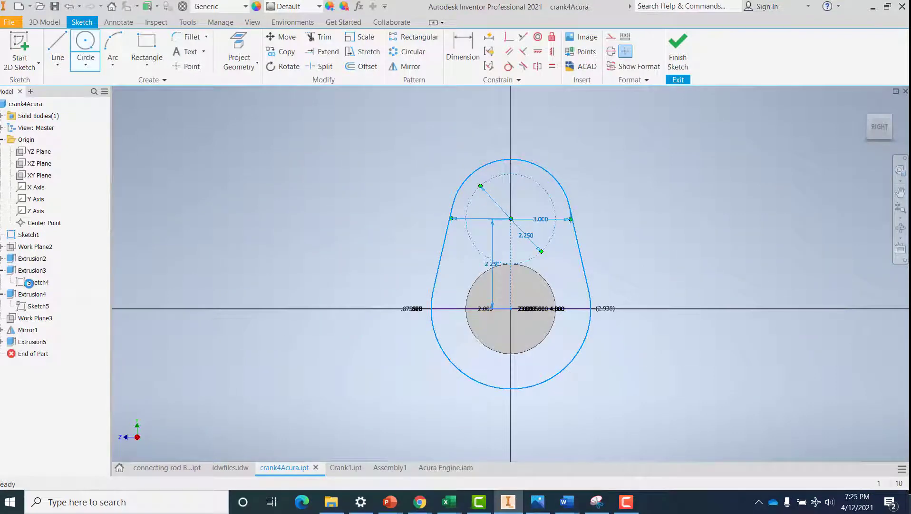
pyautogui.click(280, 52)
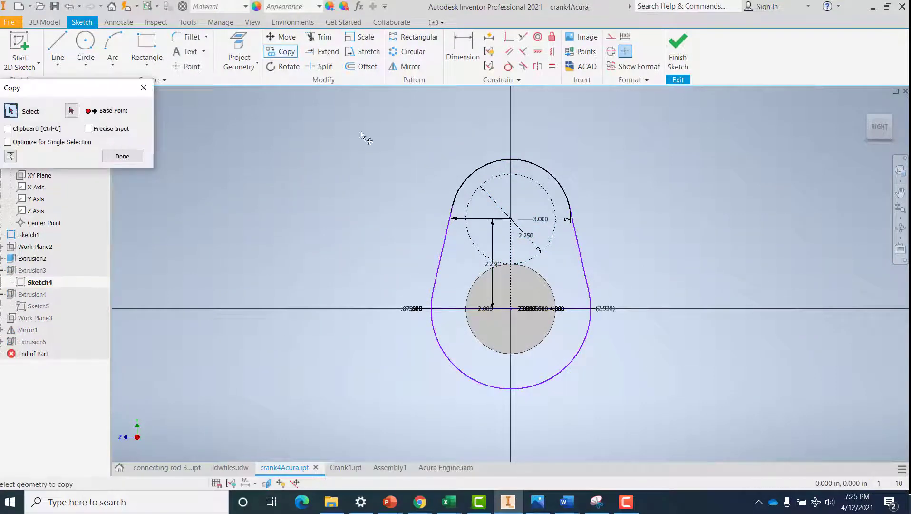
pyautogui.moveTo(380, 127)
pyautogui.mouseDown()
pyautogui.moveTo(623, 411)
pyautogui.moveTo(645, 414)
pyautogui.mouseUp()
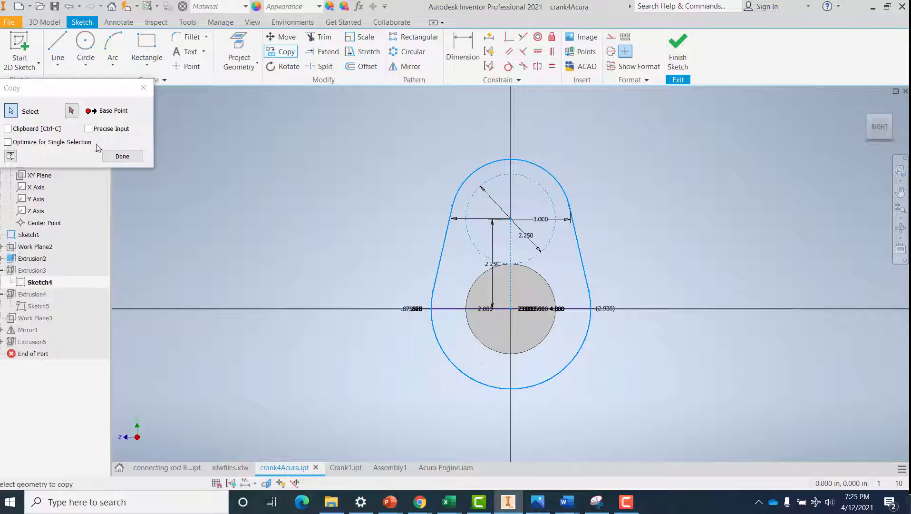
pyautogui.click(71, 111)
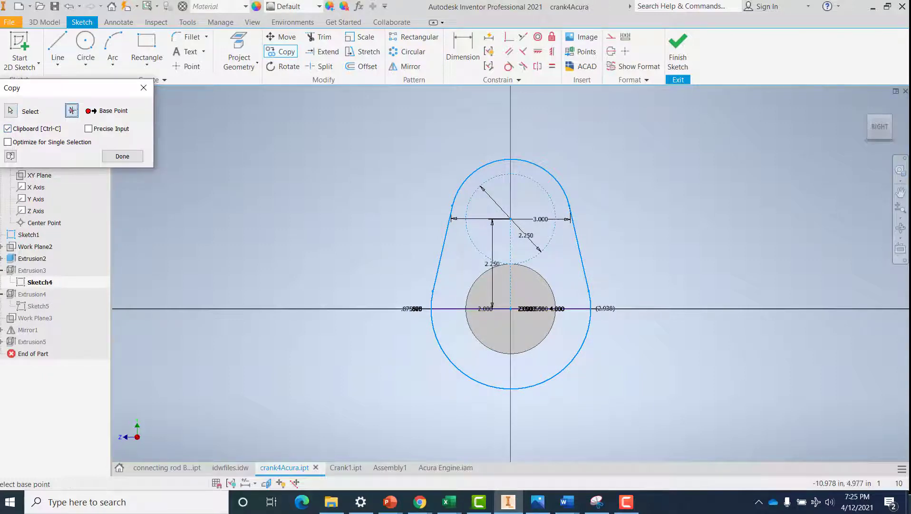
pyautogui.click(510, 308)
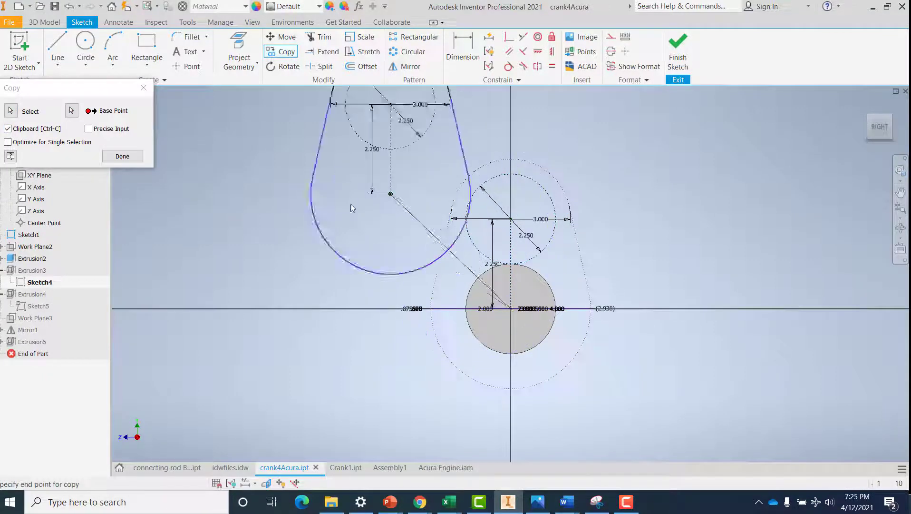
pyautogui.click(122, 156)
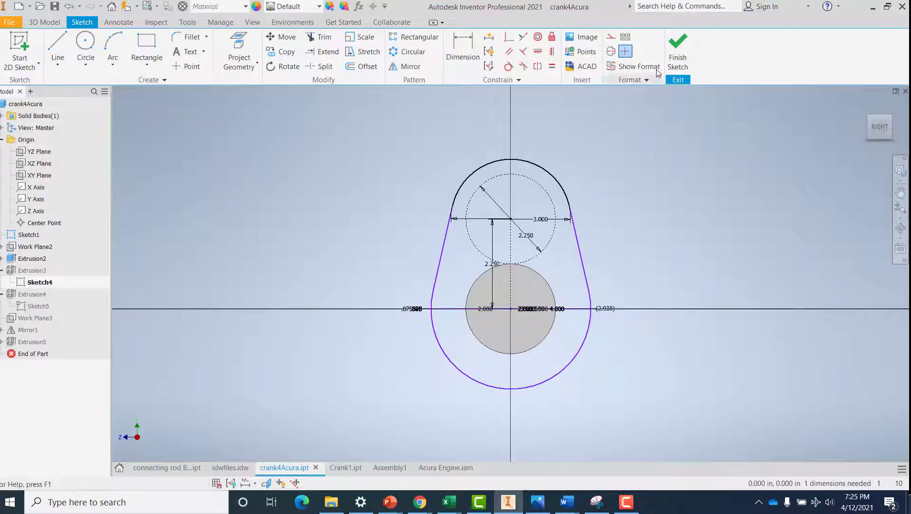
pyautogui.click(677, 62)
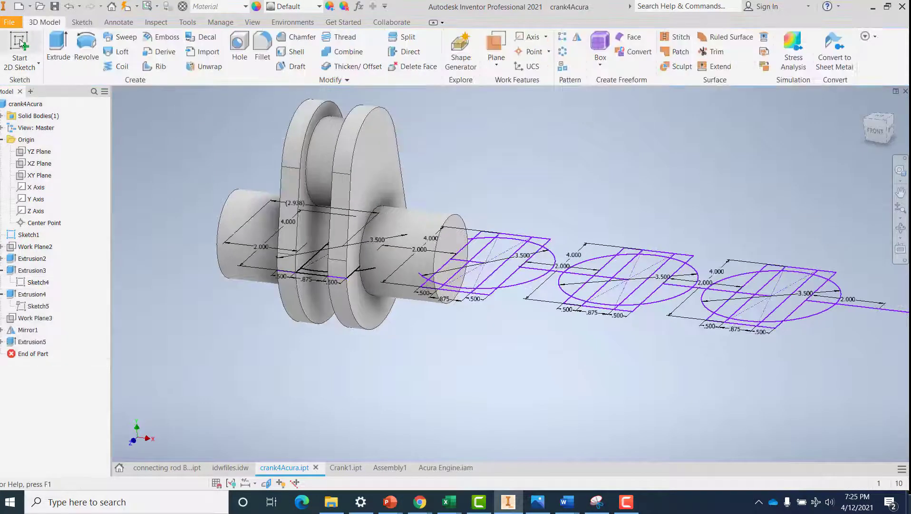
pyautogui.click(452, 245)
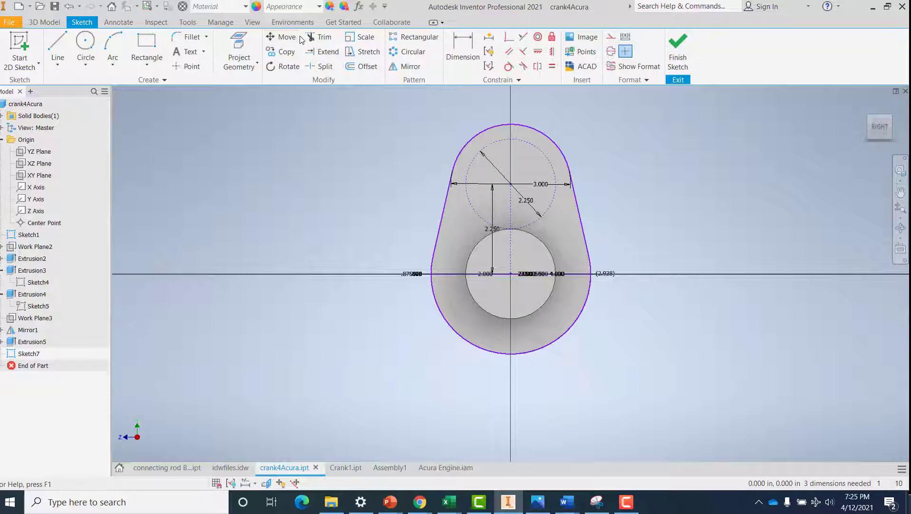
# - Rotate the pasted web outline about 180° around the sketch origin so its pin end points down
pyautogui.click(294, 66)
pyautogui.moveTo(387, 101)
pyautogui.mouseDown()
pyautogui.moveTo(476, 243)
pyautogui.moveTo(608, 370)
pyautogui.mouseUp()
pyautogui.click(132, 147)
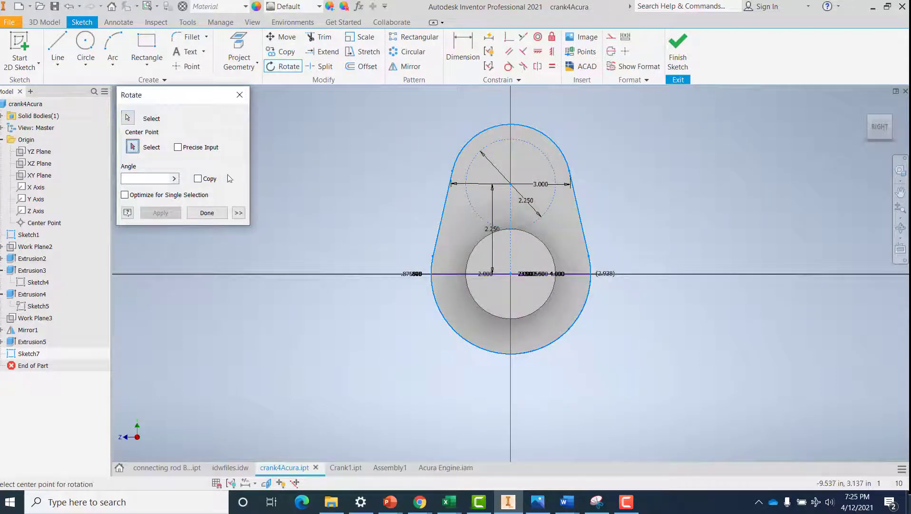
pyautogui.click(511, 274)
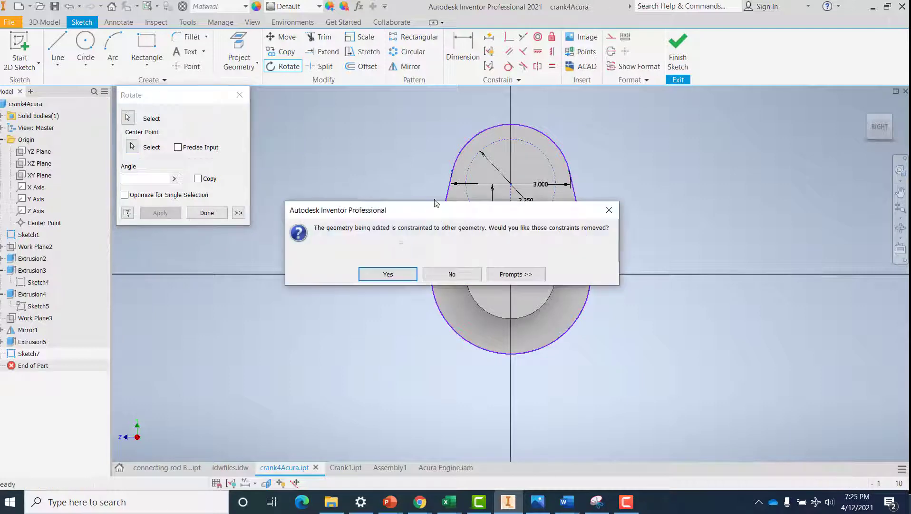
pyautogui.click(388, 275)
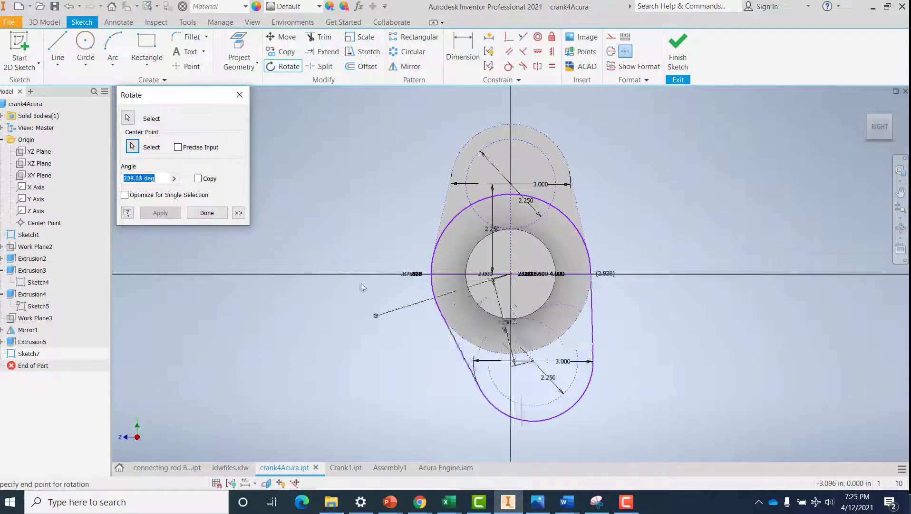
pyautogui.click(357, 270)
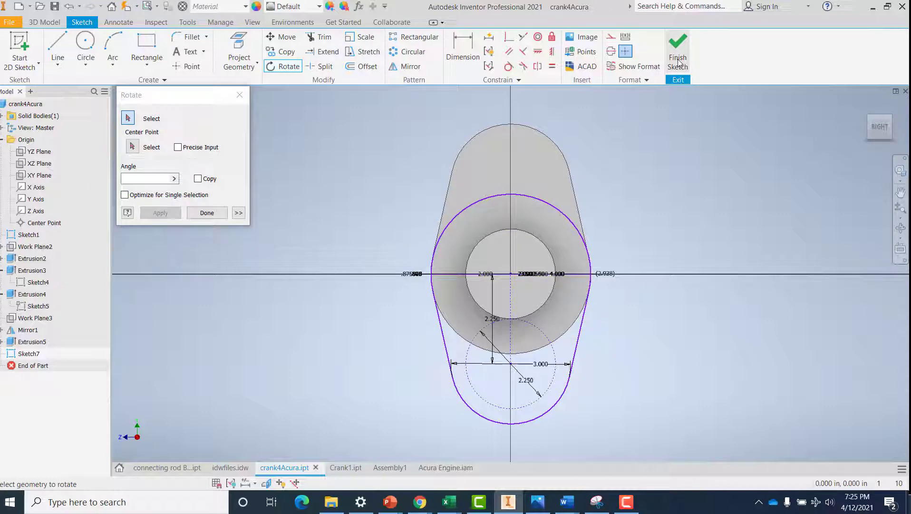
pyautogui.click(197, 212)
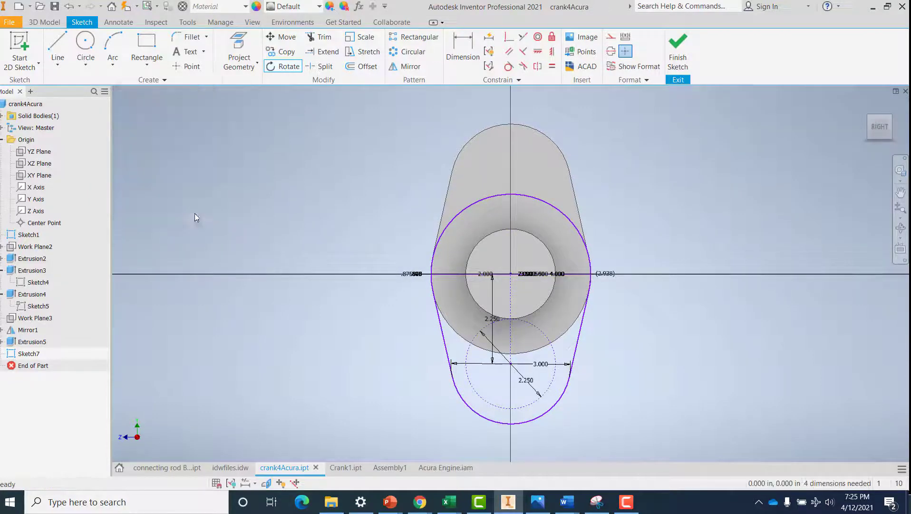
# - Extrude the rotated Sketch7 profile 0.5 in into a downward third crank web (Extrusion6)
pyautogui.click(675, 59)
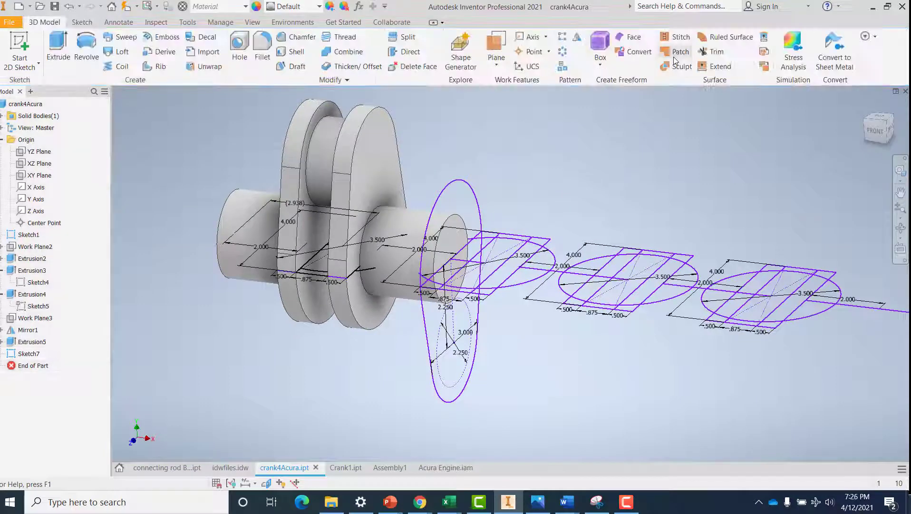
pyautogui.click(59, 49)
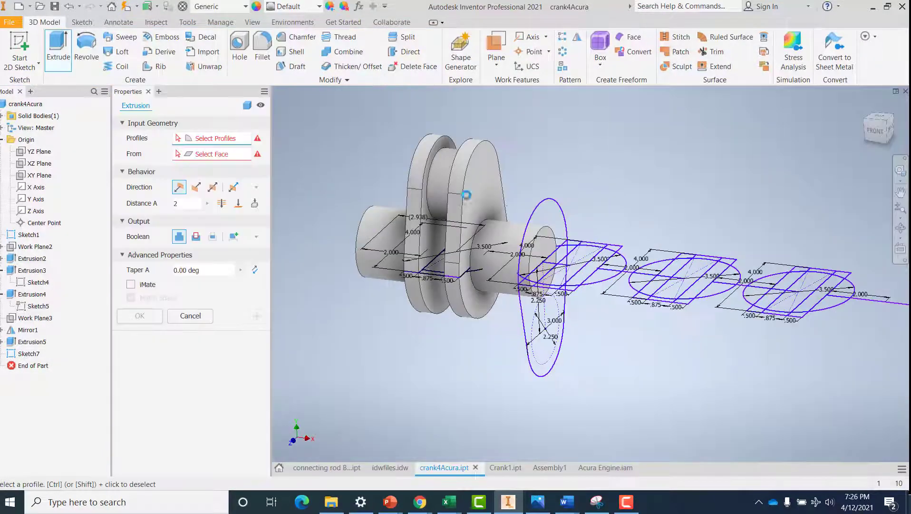
pyautogui.click(547, 221)
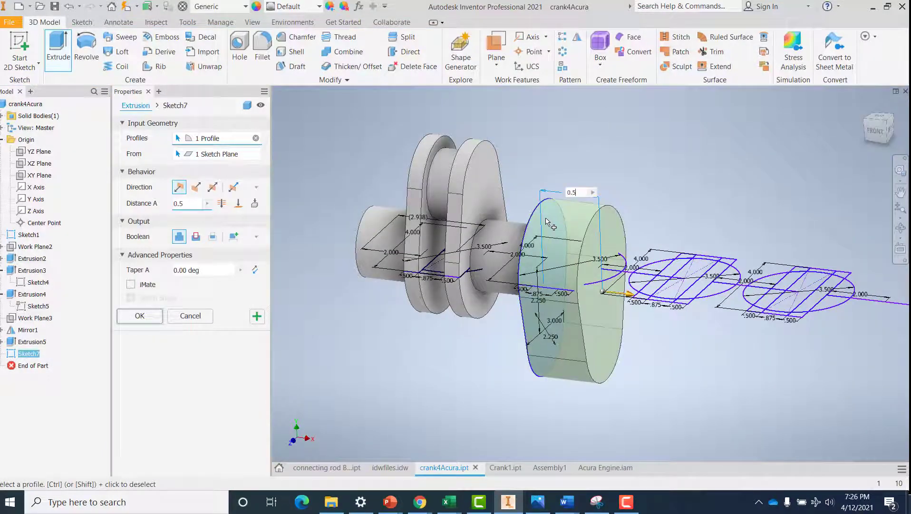
pyautogui.press('Return')
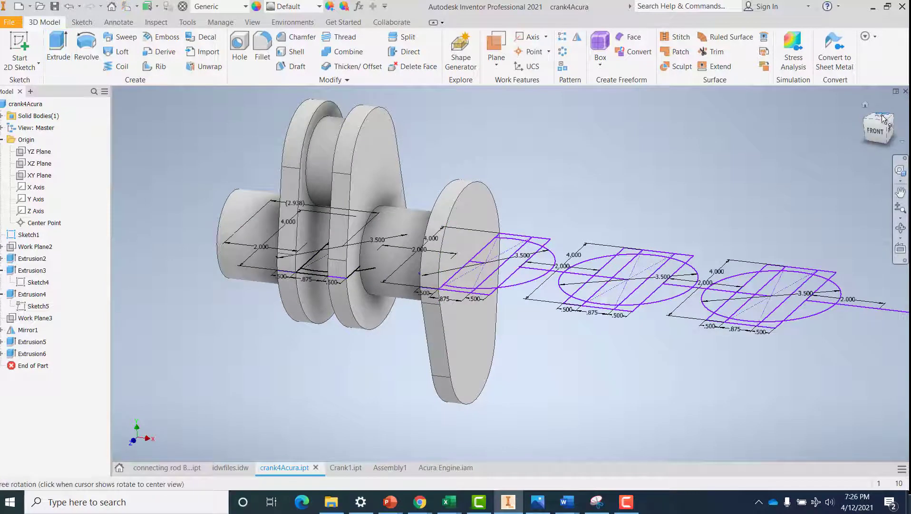
pyautogui.click(880, 117)
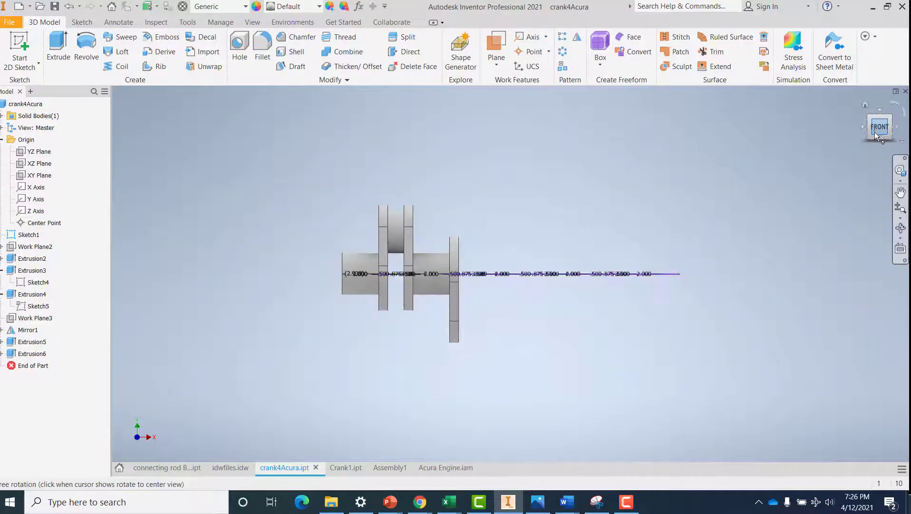
pyautogui.click(880, 108)
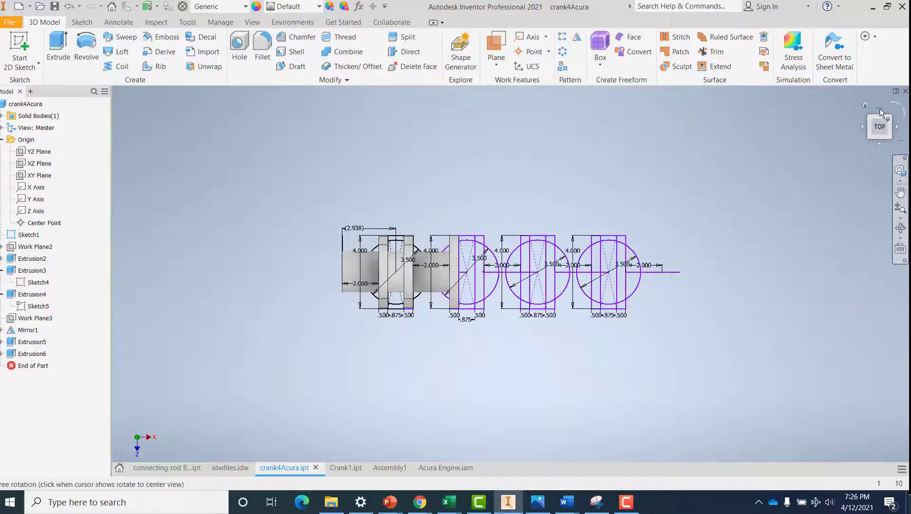
pyautogui.click(879, 143)
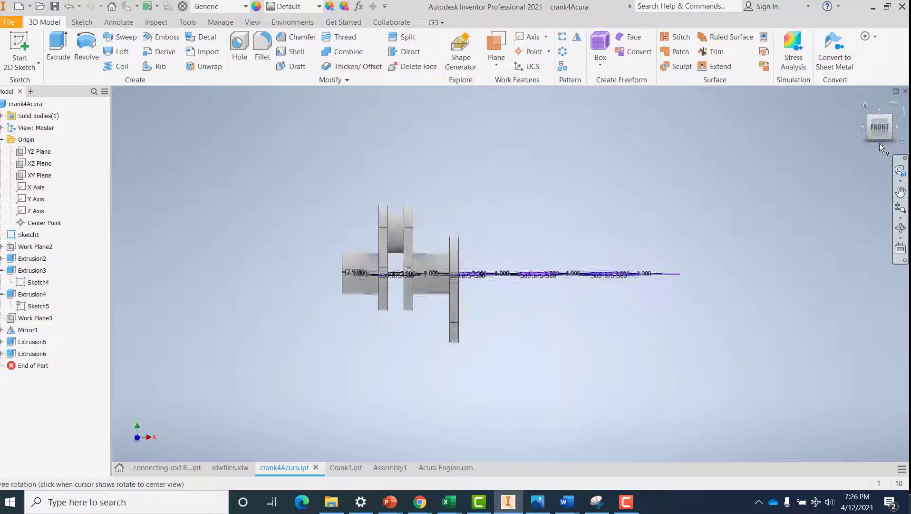
pyautogui.keyDown('shift'); pyautogui.moveTo(691, 343); pyautogui.dragTo(636, 351, button='middle'); pyautogui.keyUp('shift')
# - Sketch a 2.25-diameter circle on the new web's face, centred at its lower end
pyautogui.click(20, 48)
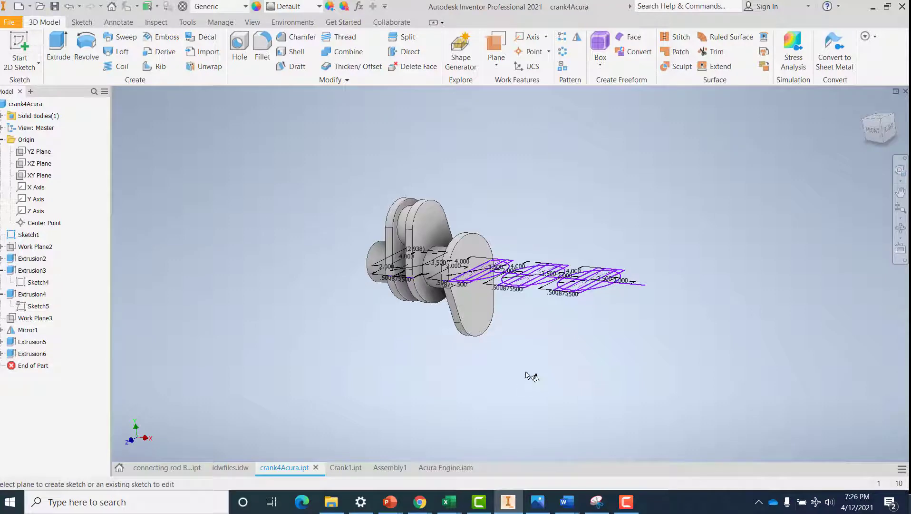
pyautogui.click(489, 312)
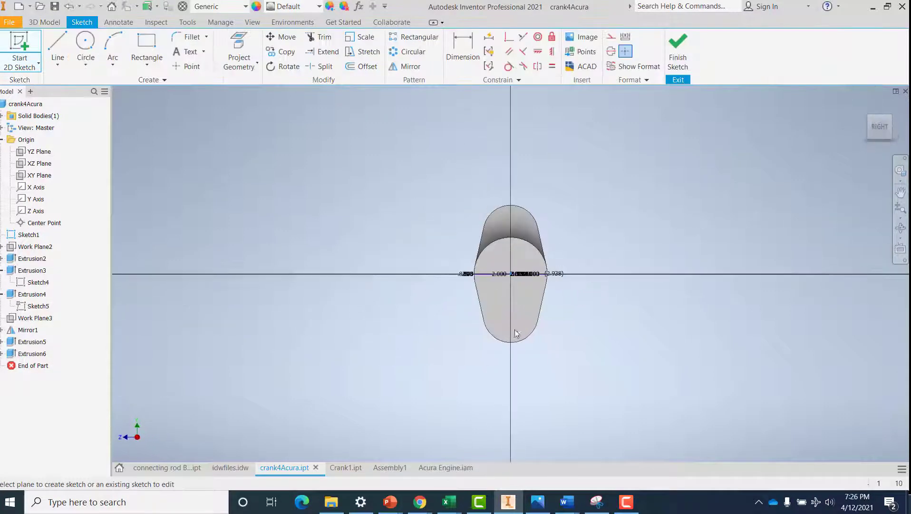
pyautogui.moveTo(554, 333); pyautogui.dragTo(371, 318, button='middle')
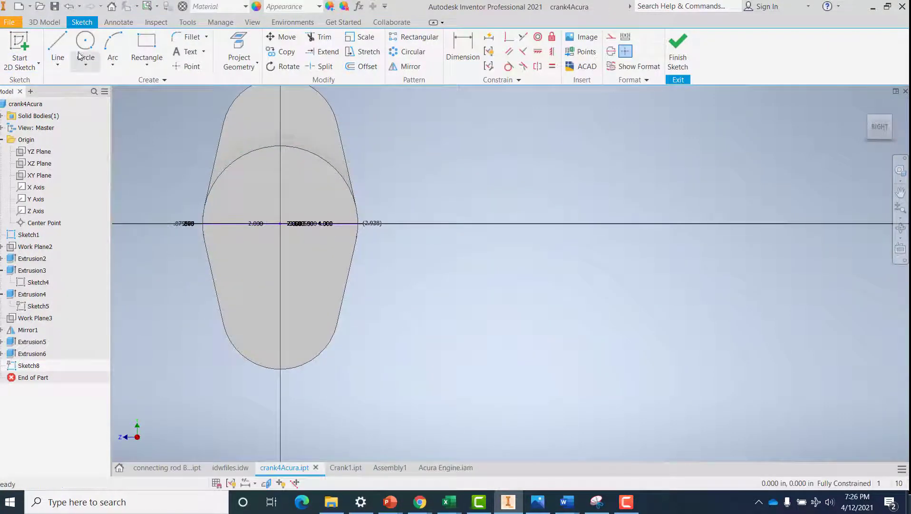
pyautogui.click(86, 43)
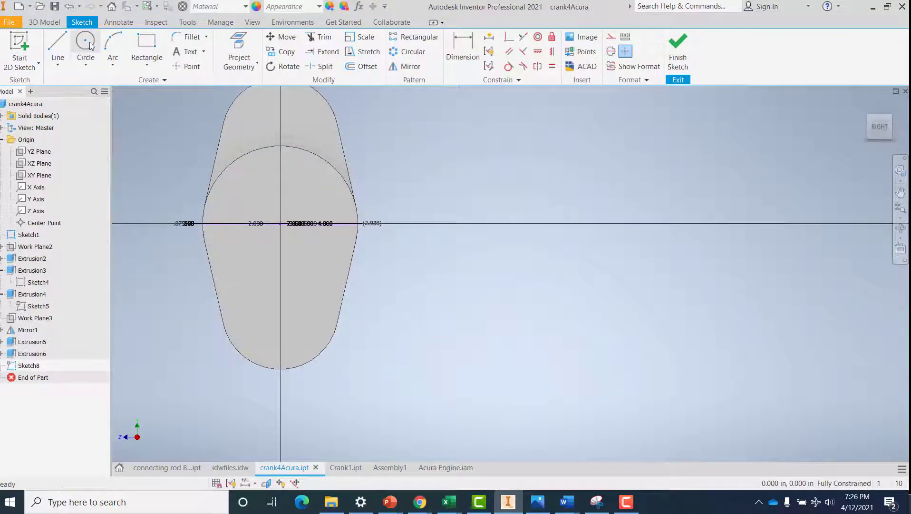
pyautogui.click(280, 310)
pyautogui.write('2.25')
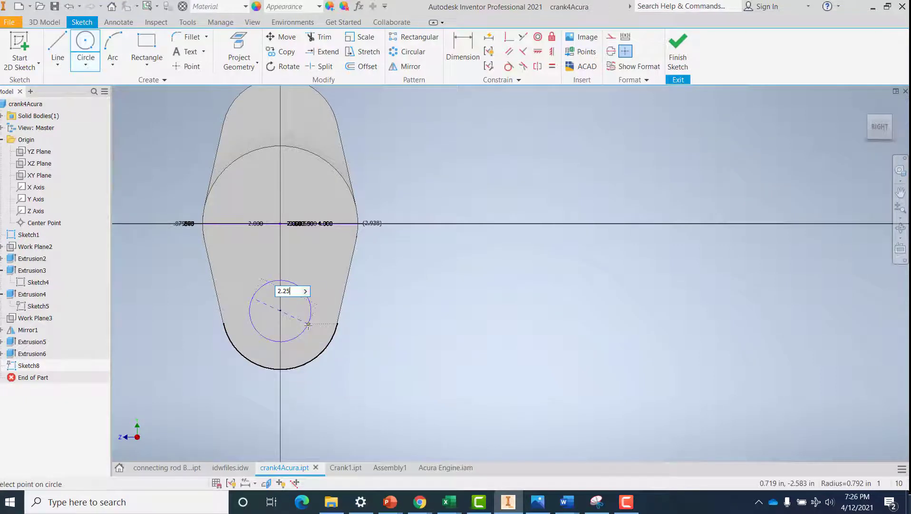
pyautogui.press('Return')
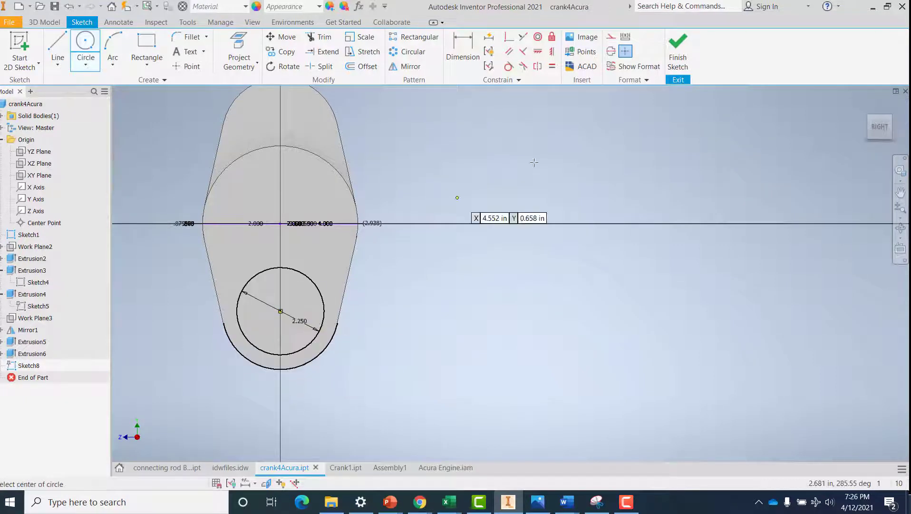
pyautogui.click(677, 48)
pyautogui.press('e')
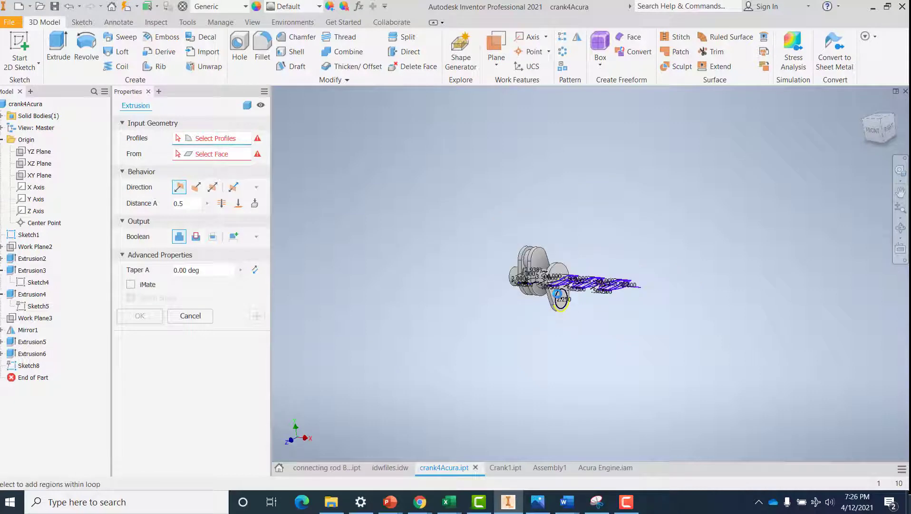
# - Extrude Sketch8's 2.250 circle 0.875 in to form the crank pin on the lower web
pyautogui.scroll(3, 568, 309)
pyautogui.click(577, 298)
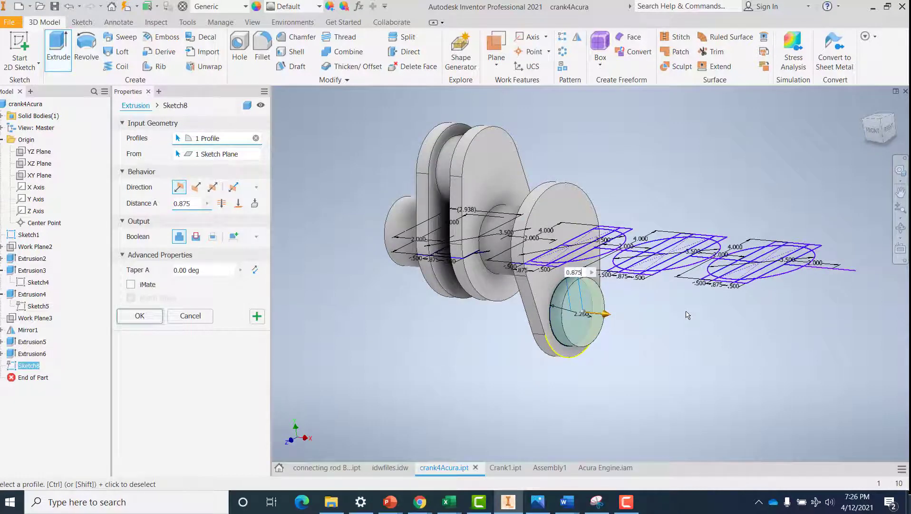
pyautogui.press('Return')
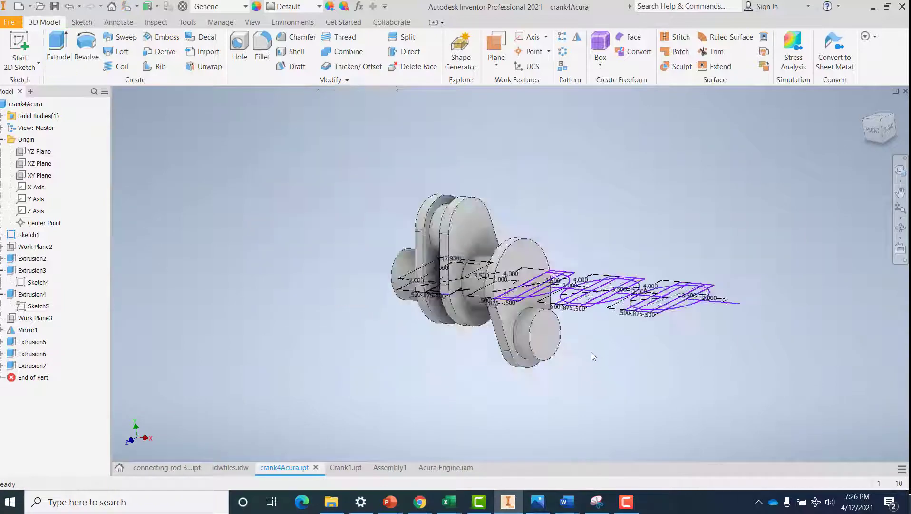
# - Create Work Plane4 midway between two faces of the crank pin
pyautogui.scroll(2, 592, 353)
pyautogui.keyDown('shift'); pyautogui.moveTo(585, 392); pyautogui.dragTo(622, 353, button='middle'); pyautogui.keyUp('shift')
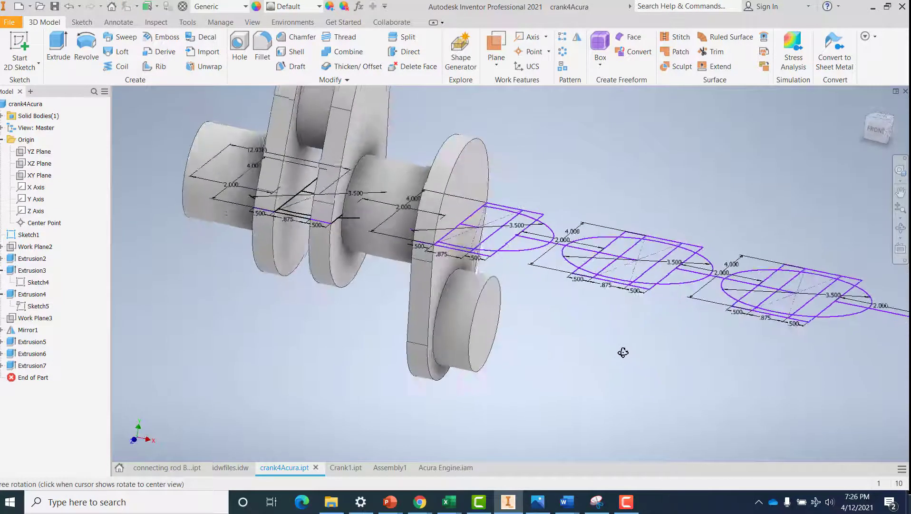
pyautogui.click(494, 68)
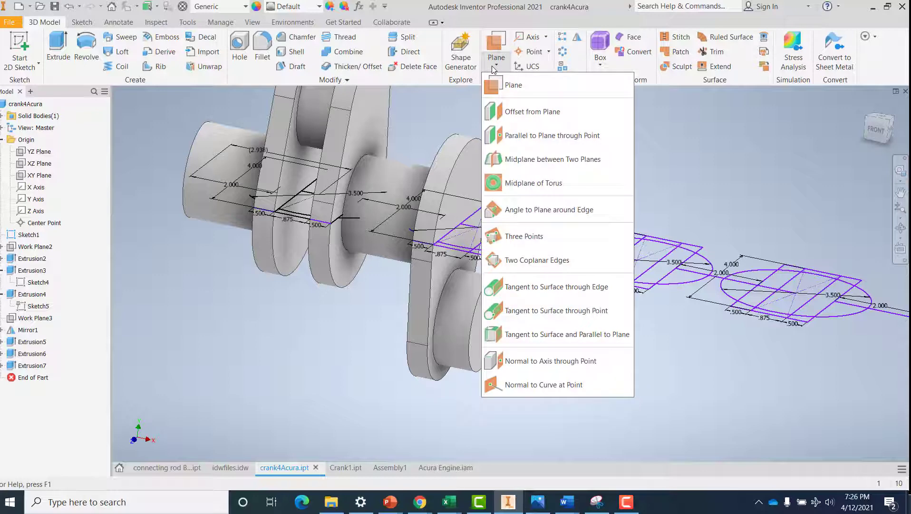
pyautogui.click(524, 164)
pyautogui.click(485, 325)
pyautogui.click(449, 337)
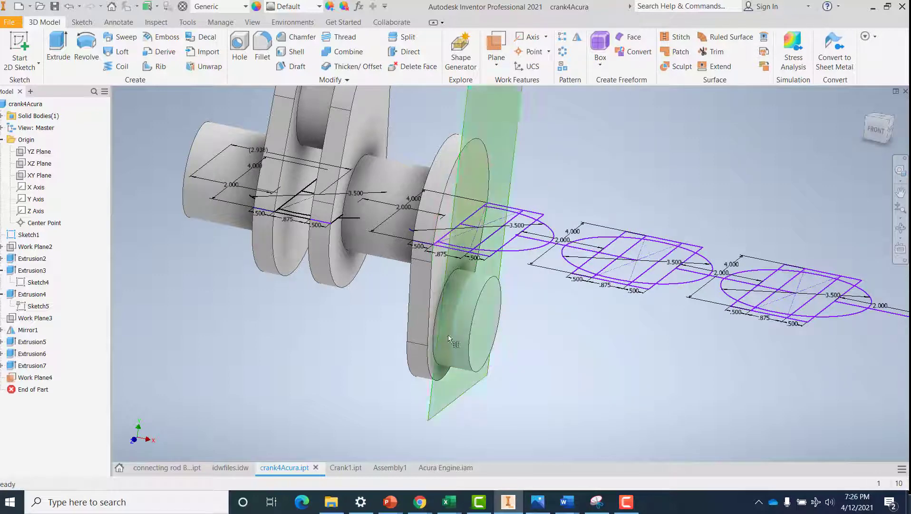
# - Mirror the lower crank web Extrusion6 about Work Plane4
pyautogui.click(577, 37)
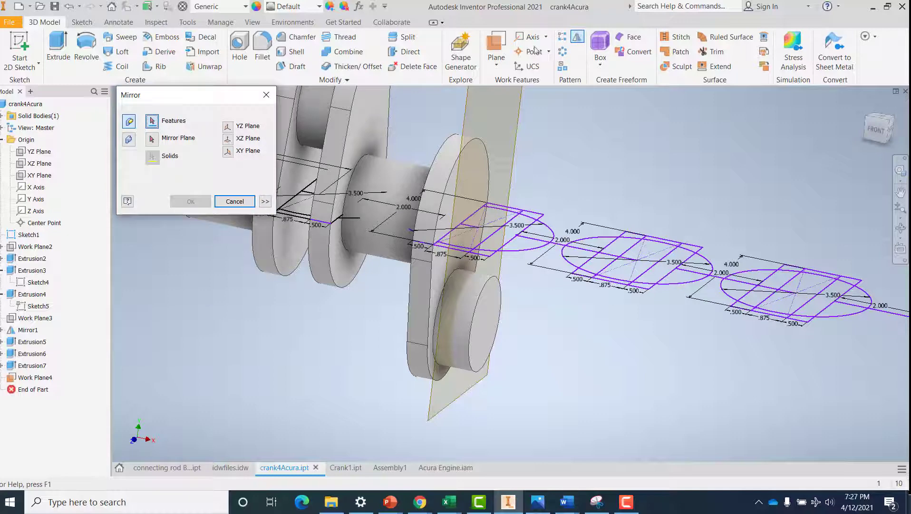
pyautogui.click(26, 354)
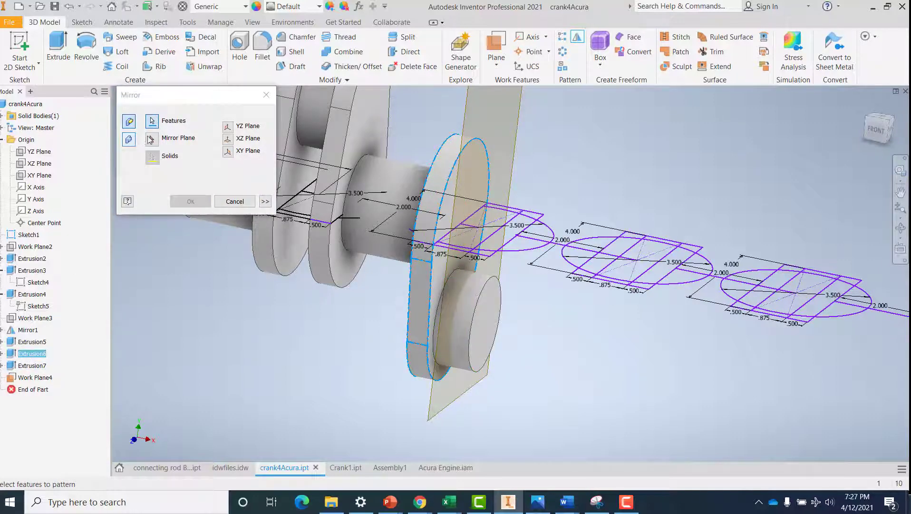
pyautogui.click(150, 139)
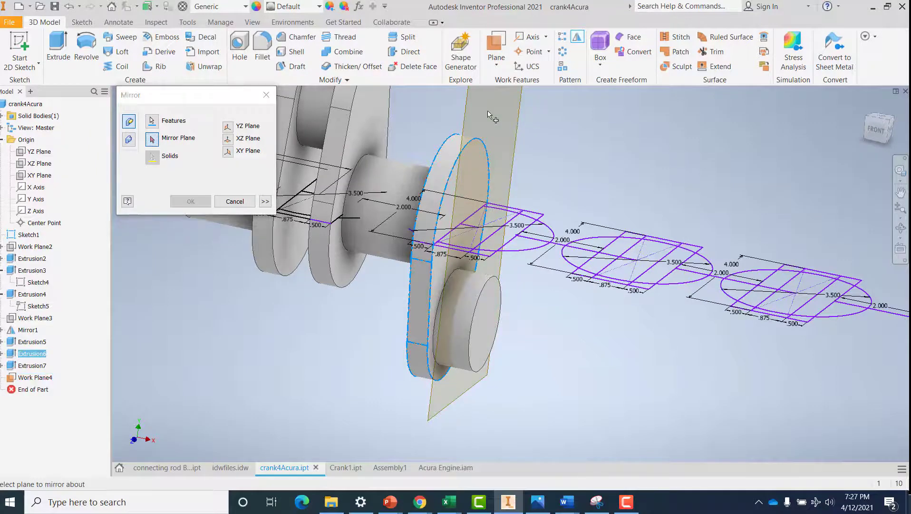
pyautogui.click(517, 114)
pyautogui.click(205, 201)
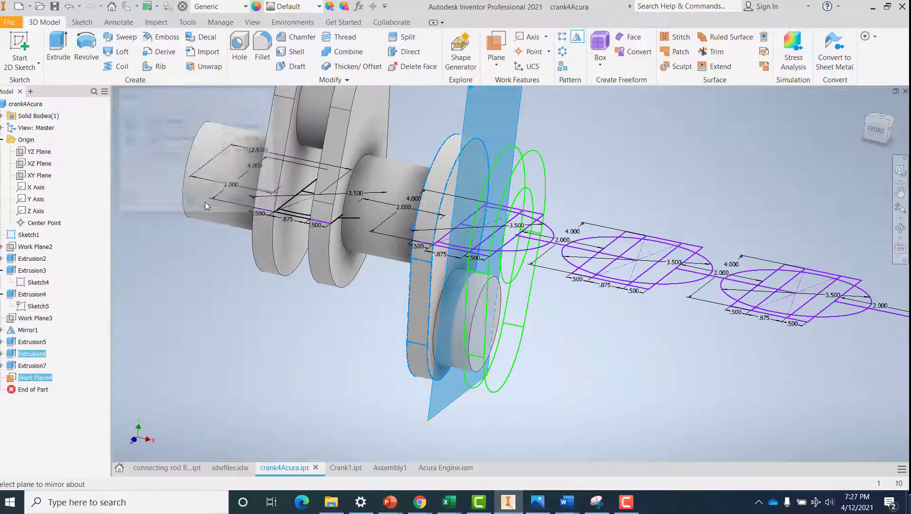
# - Hide Work Plane4 by turning off its visibility
pyautogui.rightClick(36, 379)
pyautogui.click(67, 459)
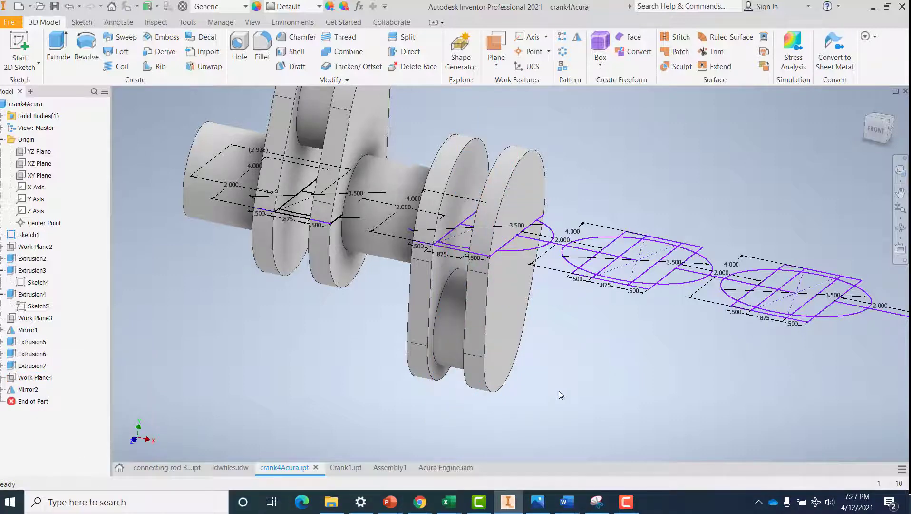
pyautogui.scroll(3, 560, 395)
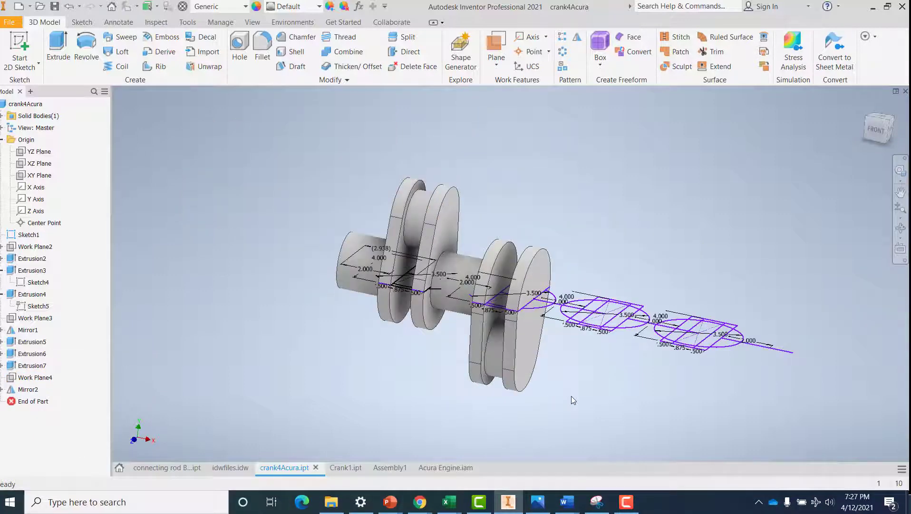
pyautogui.keyDown('shift'); pyautogui.moveTo(572, 399); pyautogui.dragTo(556, 410, button='middle'); pyautogui.keyUp('shift')
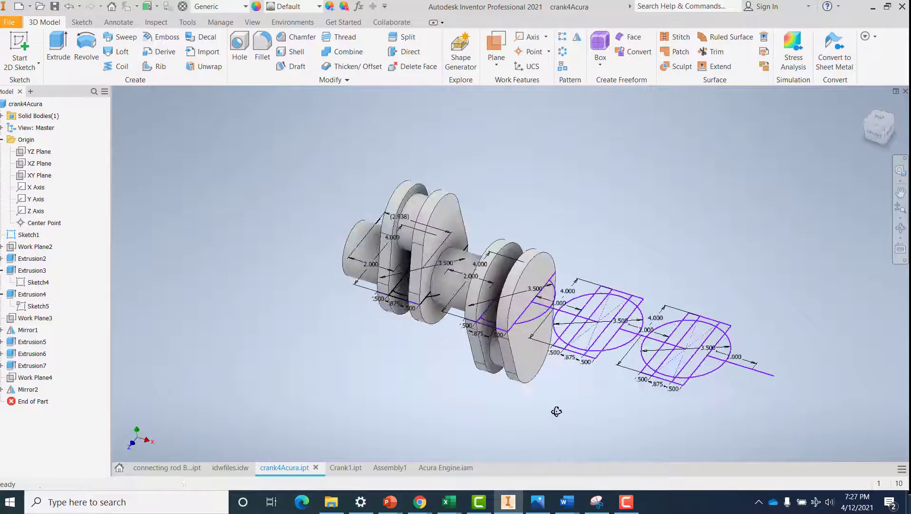
pyautogui.click(20, 52)
# - Sketch a 2.25-diameter circle at the origin on the mirrored web's outer face
pyautogui.click(533, 280)
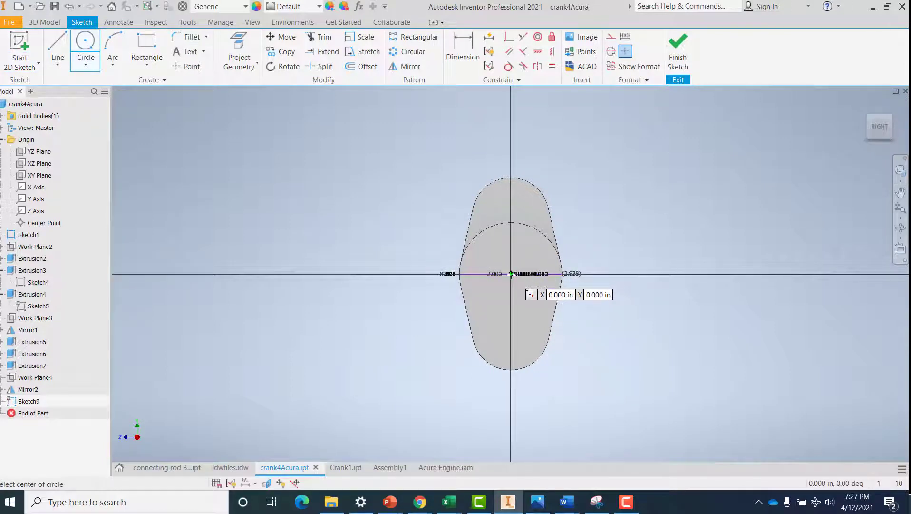
pyautogui.click(511, 272)
pyautogui.write('2.25')
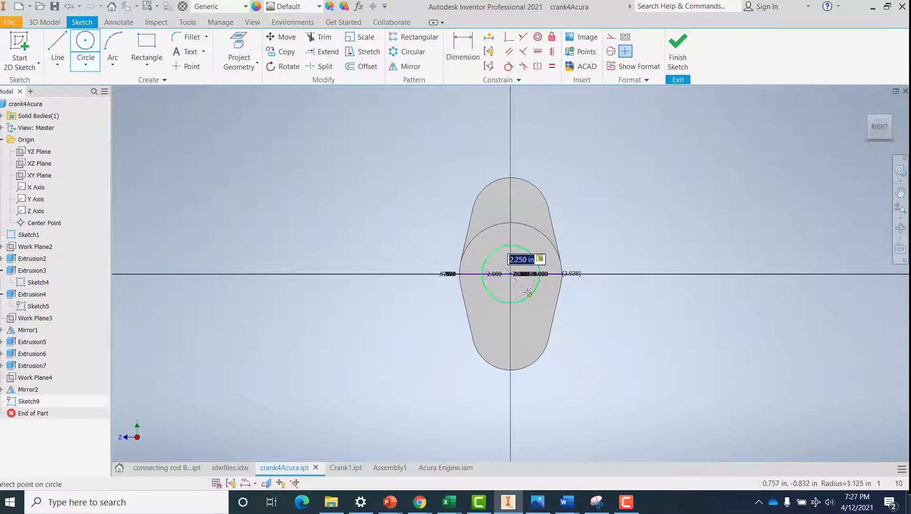
pyautogui.press('Return')
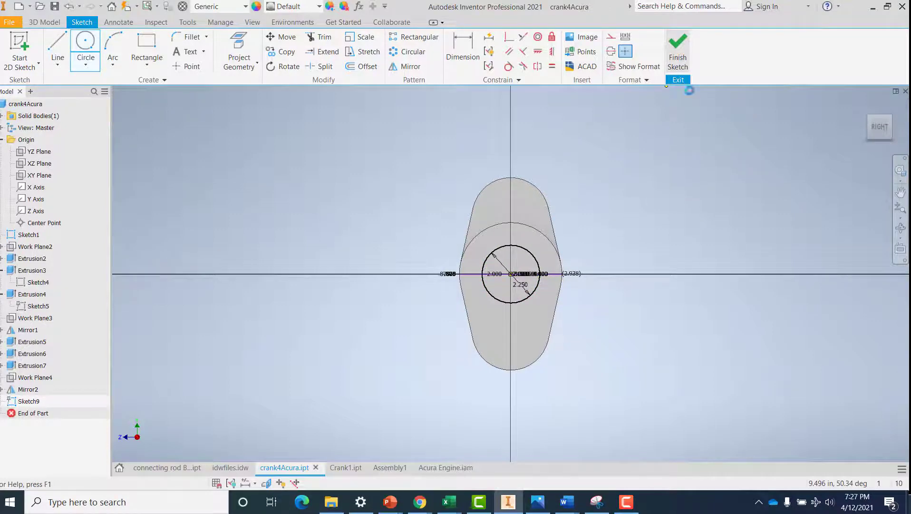
pyautogui.click(678, 50)
# - Extrude the 2.250 circle 1 inch to form the third main journal
pyautogui.click(56, 45)
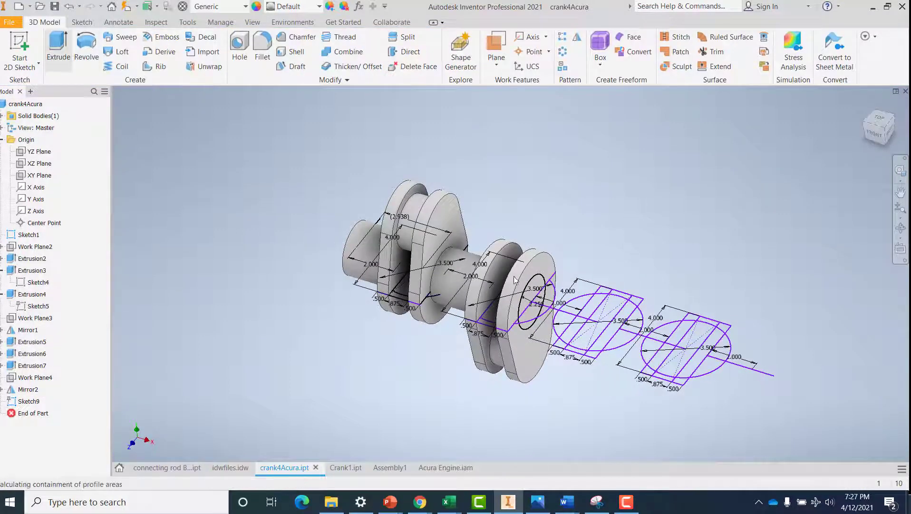
pyautogui.scroll(3, 619, 314)
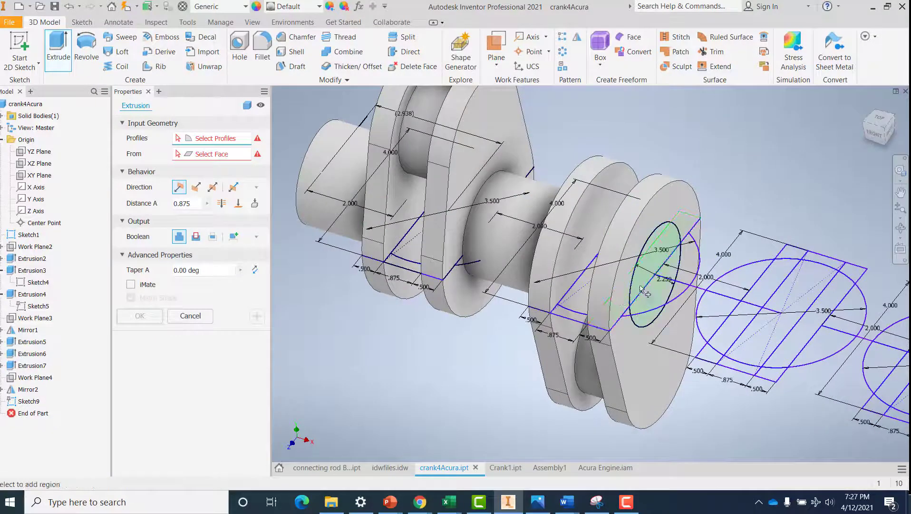
pyautogui.click(640, 281)
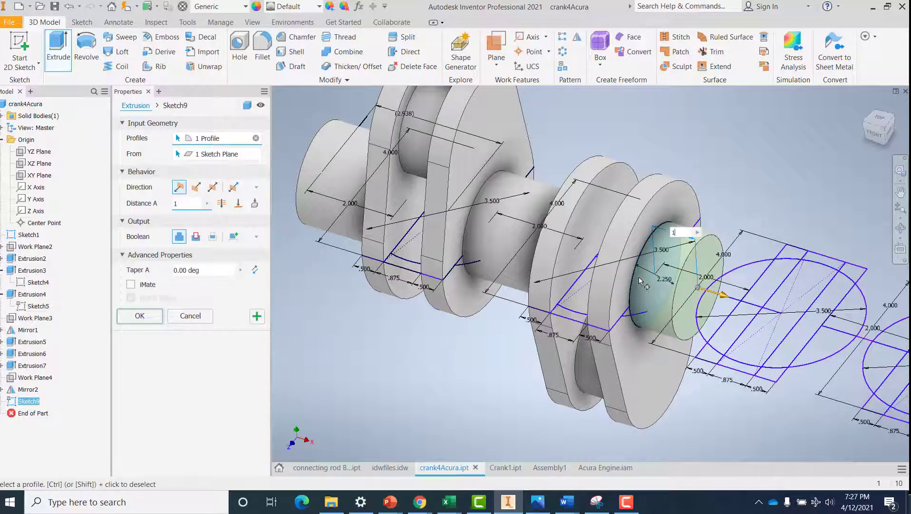
pyautogui.press('Return')
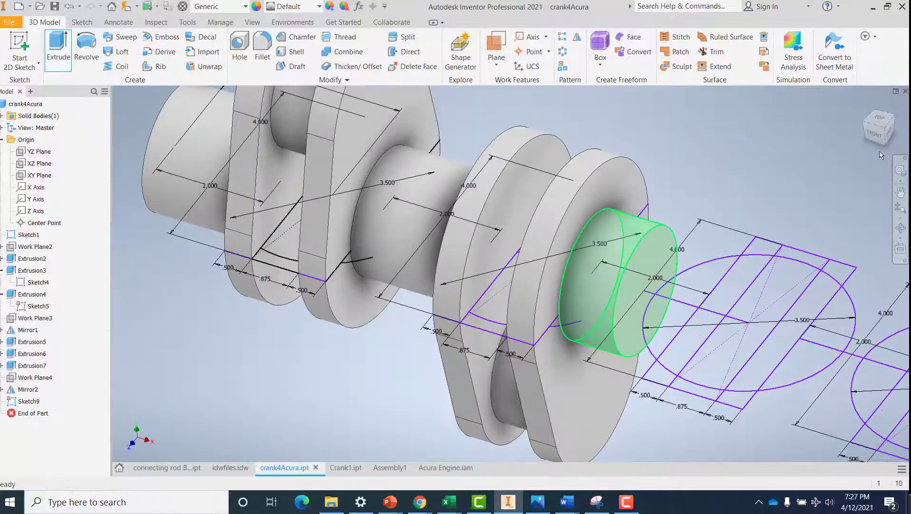
pyautogui.click(880, 120)
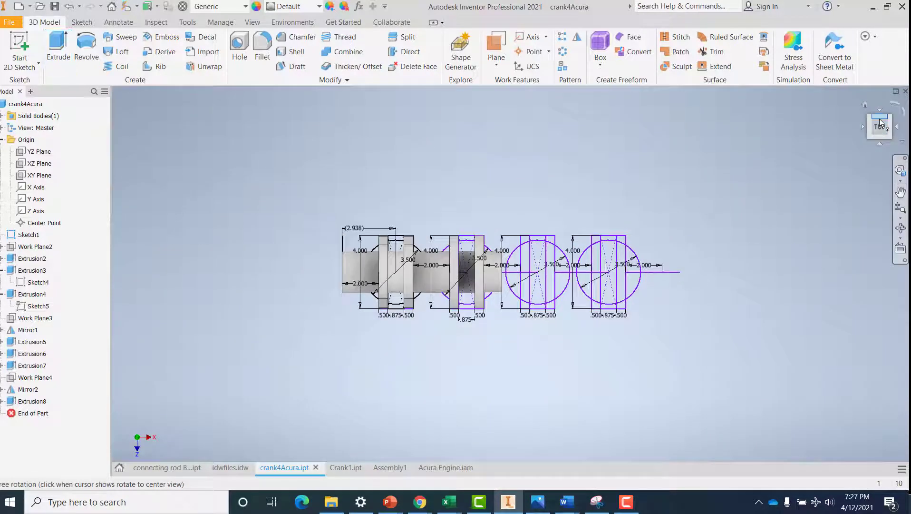
pyautogui.scroll(5, 477, 279)
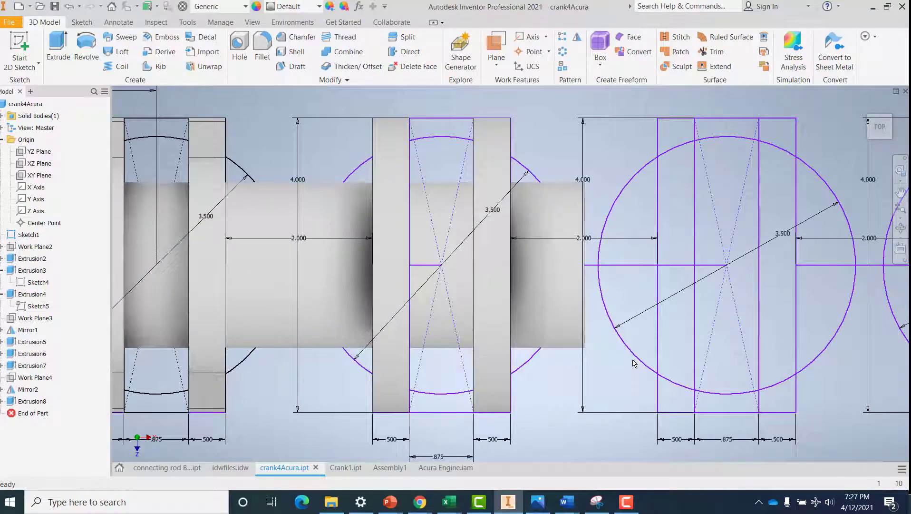
pyautogui.scroll(-2, 634, 363)
pyautogui.keyDown('shift'); pyautogui.moveTo(611, 453); pyautogui.dragTo(593, 418, button='middle'); pyautogui.keyUp('shift')
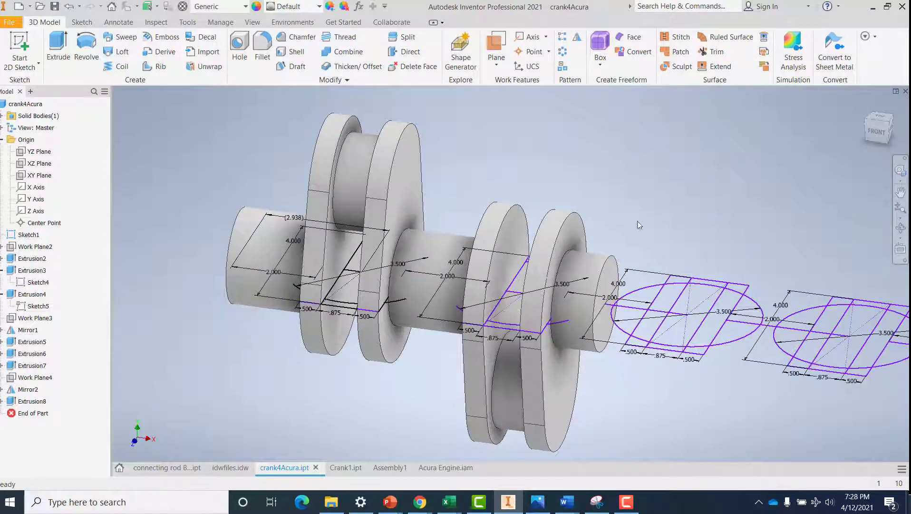
pyautogui.scroll(-3, 637, 224)
# - Mirror Extrusion2–Extrusion8, Mirror1 and Mirror2 about the last journal's end face
pyautogui.click(578, 38)
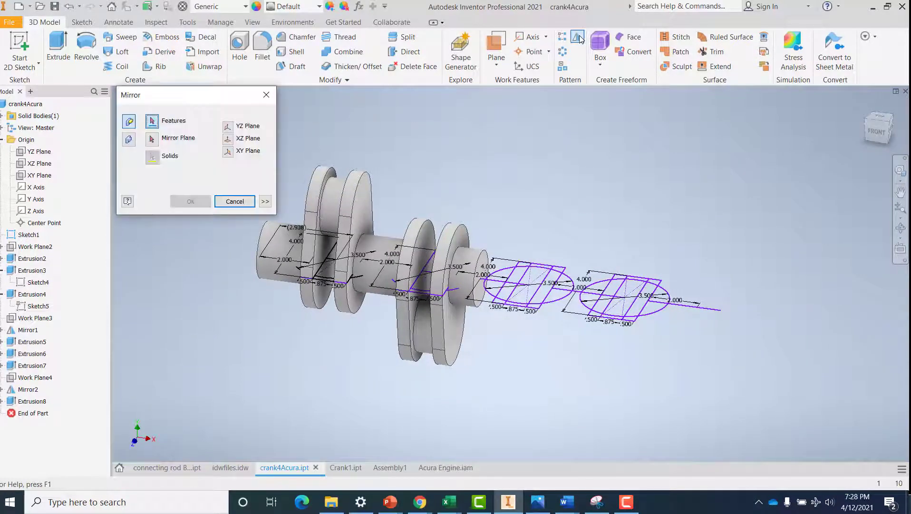
pyautogui.click(25, 259)
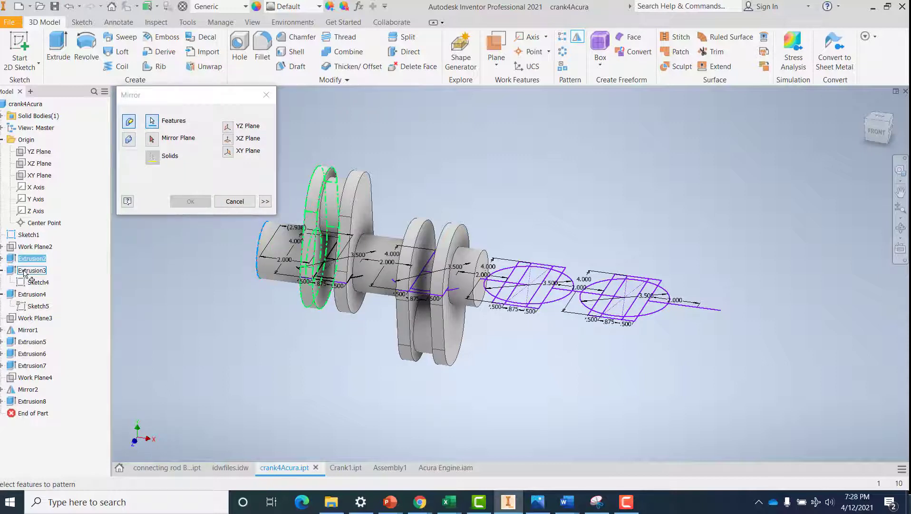
pyautogui.click(24, 271)
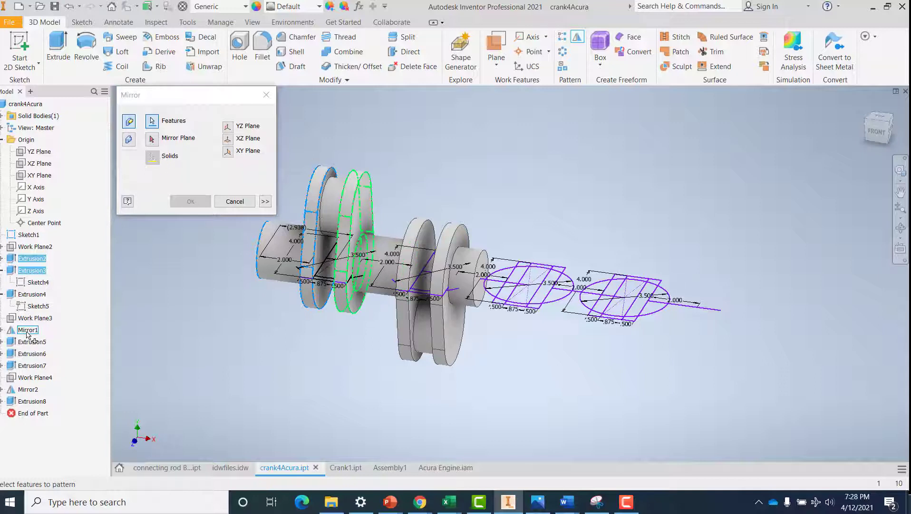
pyautogui.click(27, 295)
pyautogui.click(27, 330)
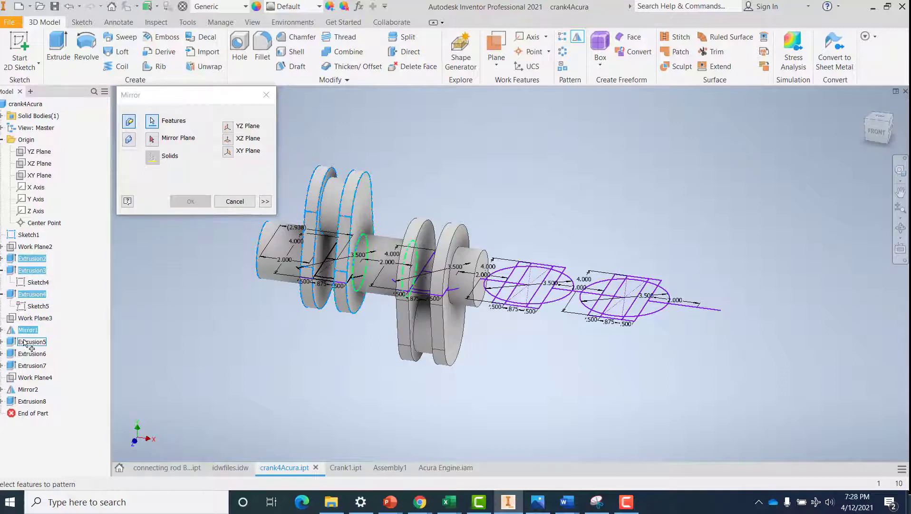
pyautogui.click(25, 343)
pyautogui.click(26, 354)
pyautogui.click(26, 366)
pyautogui.click(29, 389)
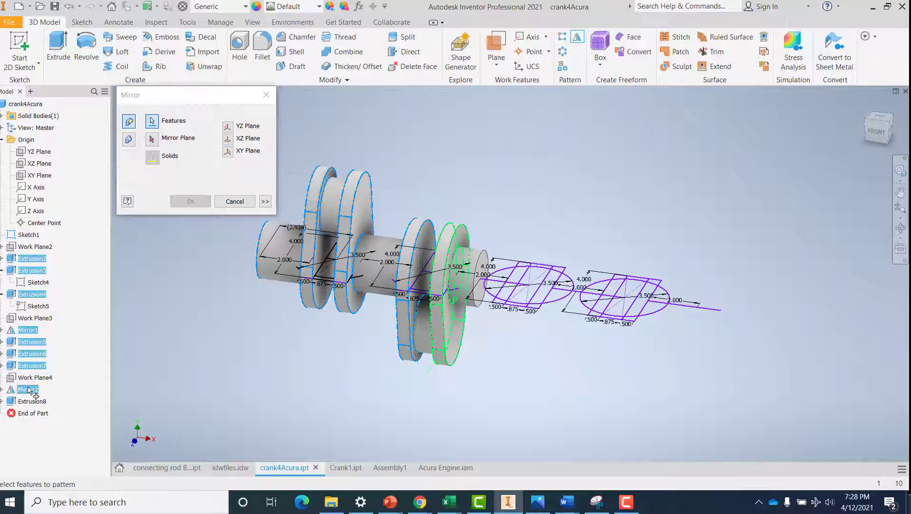
pyautogui.click(28, 401)
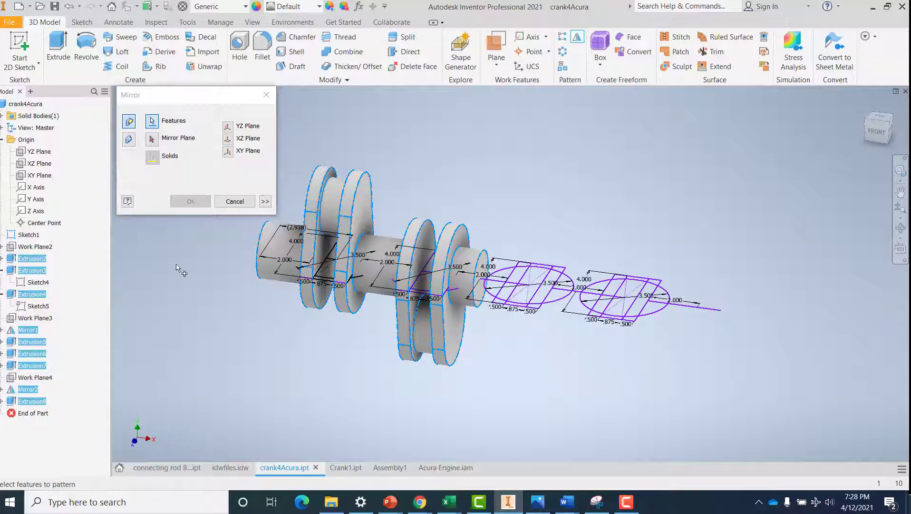
pyautogui.click(152, 140)
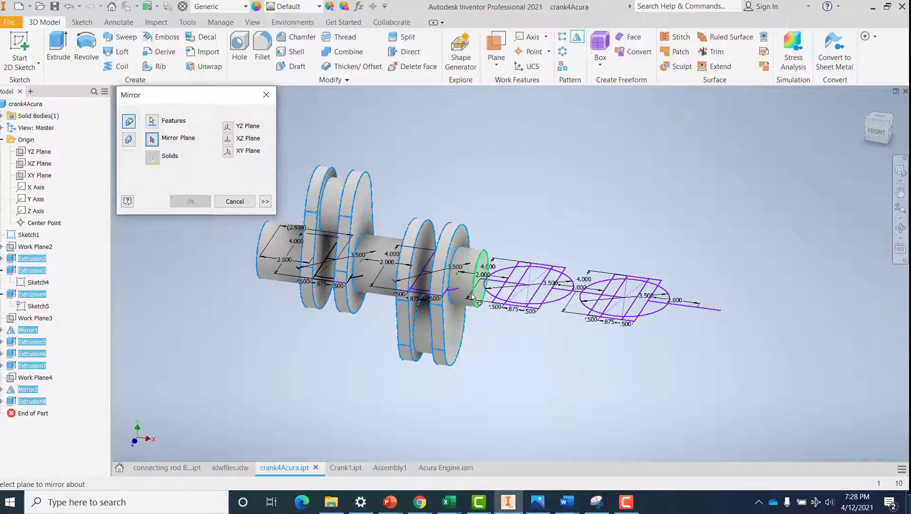
pyautogui.click(482, 285)
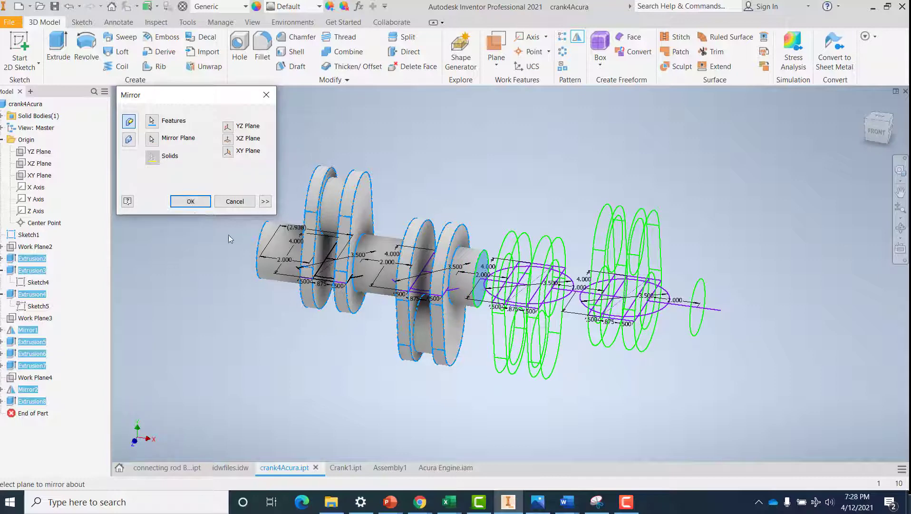
pyautogui.click(191, 202)
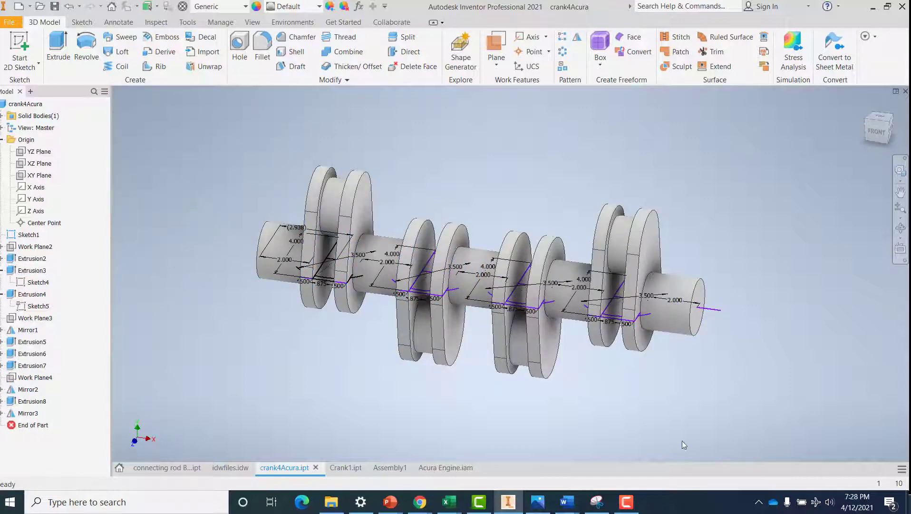
# - Inspect the crankshaft from front, top, back and bottom views, then orbit to an angled view
pyautogui.click(878, 130)
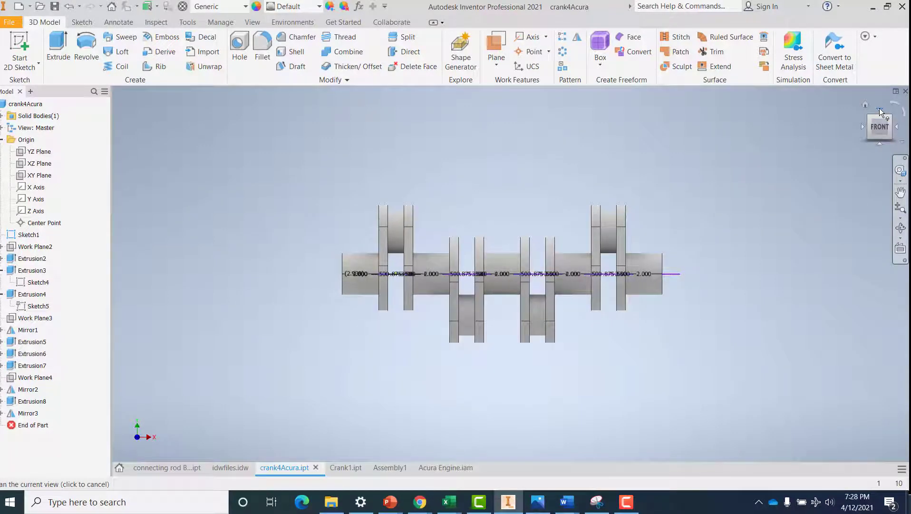
pyautogui.click(879, 109)
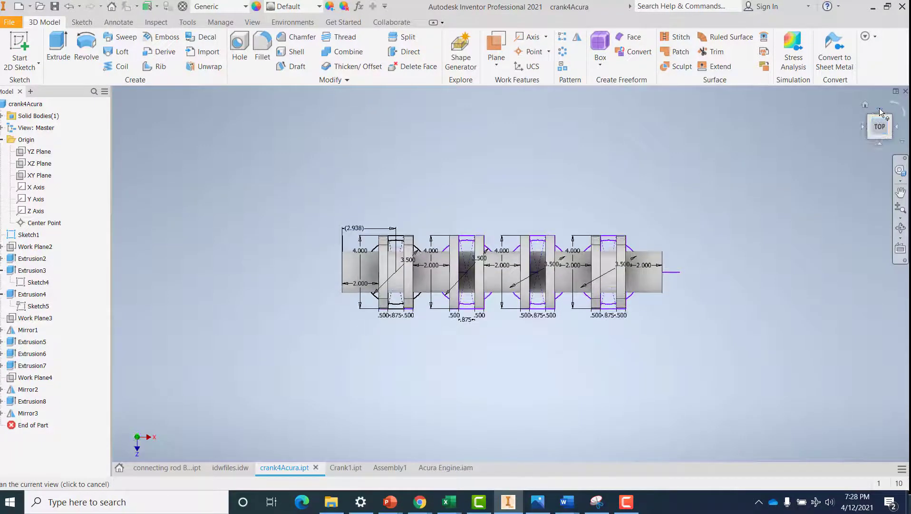
pyautogui.click(879, 110)
pyautogui.click(880, 109)
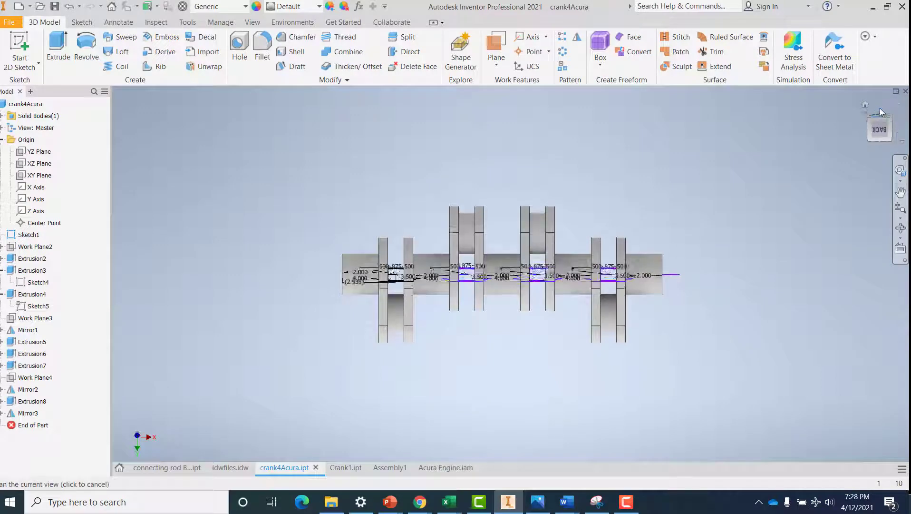
pyautogui.click(880, 109)
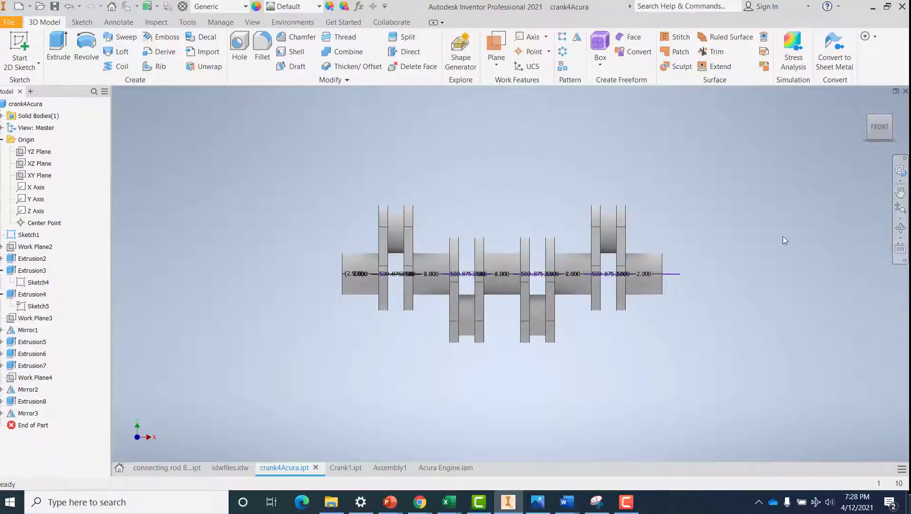
pyautogui.keyDown('shift'); pyautogui.moveTo(779, 232); pyautogui.dragTo(768, 267, button='middle'); pyautogui.keyUp('shift')
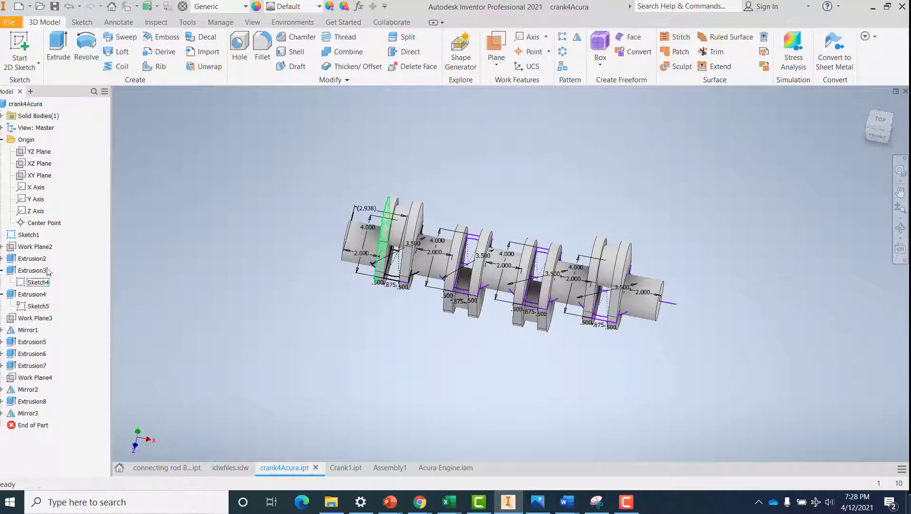
# - Turn off Sketch1's visibility so only the solid crankshaft shows
pyautogui.rightClick(29, 236)
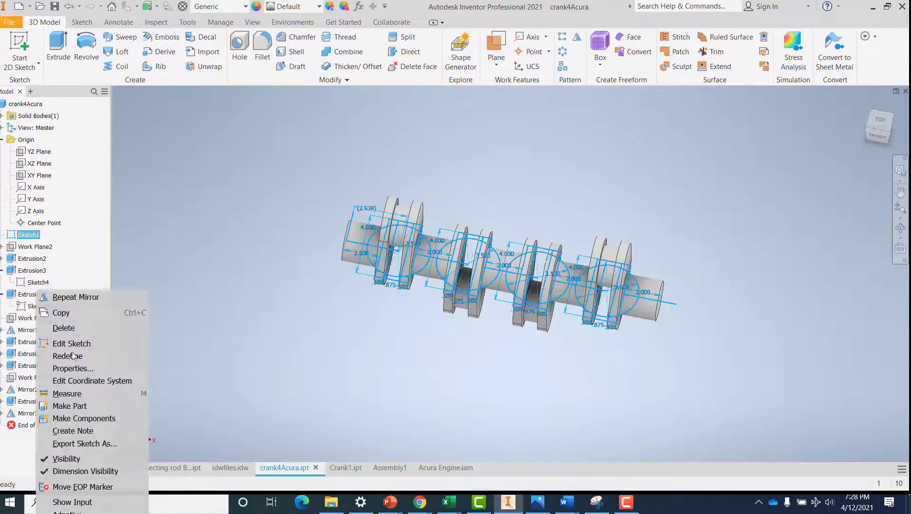
pyautogui.click(67, 459)
pyautogui.scroll(3, 666, 362)
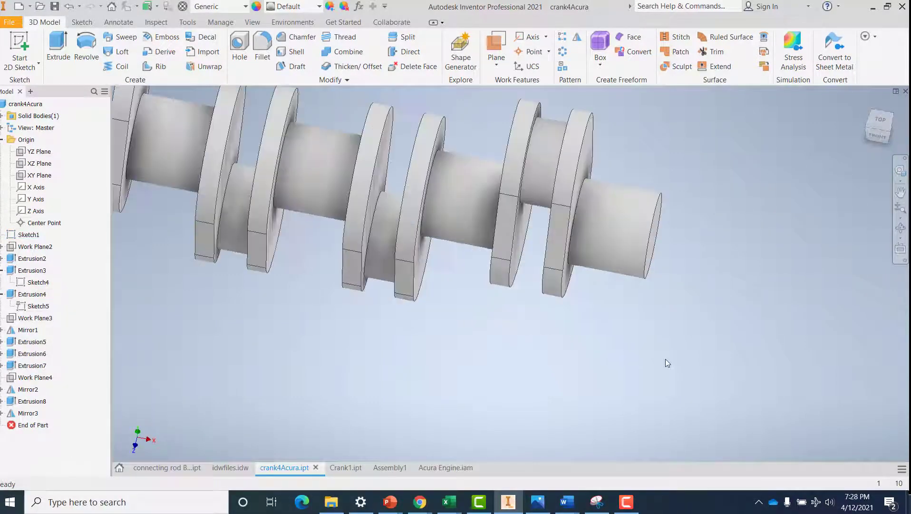
pyautogui.scroll(-3, 670, 361)
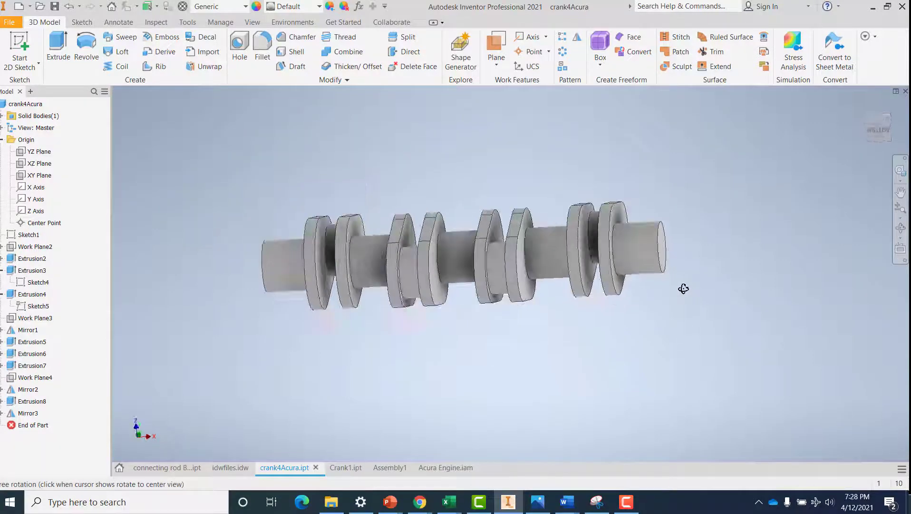